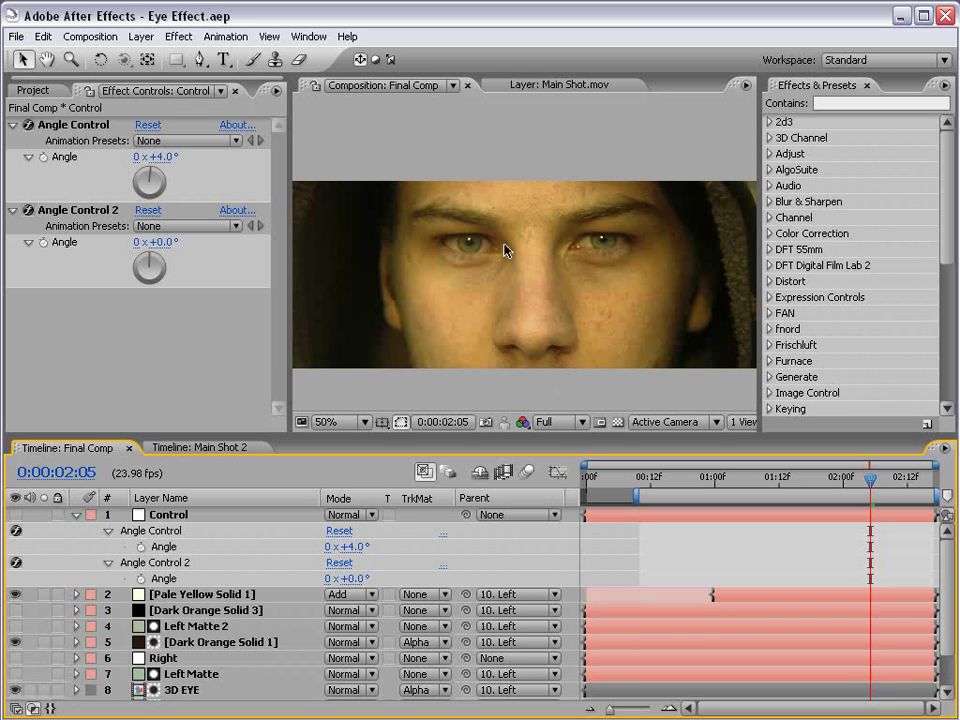
Step: Enlarge the composition viewing area and magnify the Final Comp to 100% around both eyes
left_click(624, 559)
key("period")
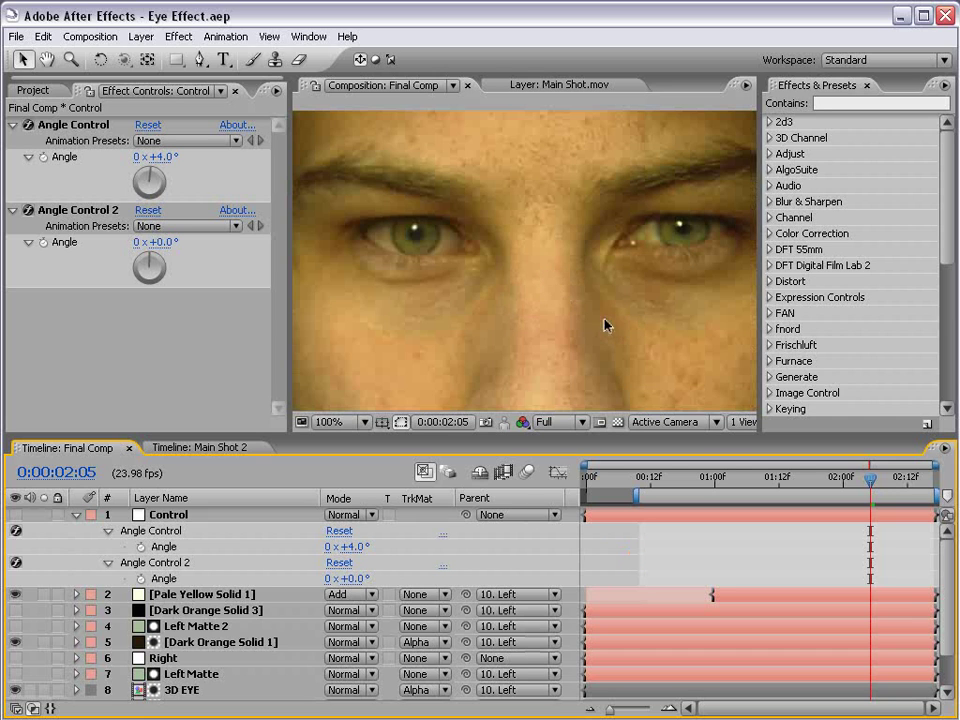
left_click_drag(283, 314, 187, 314)
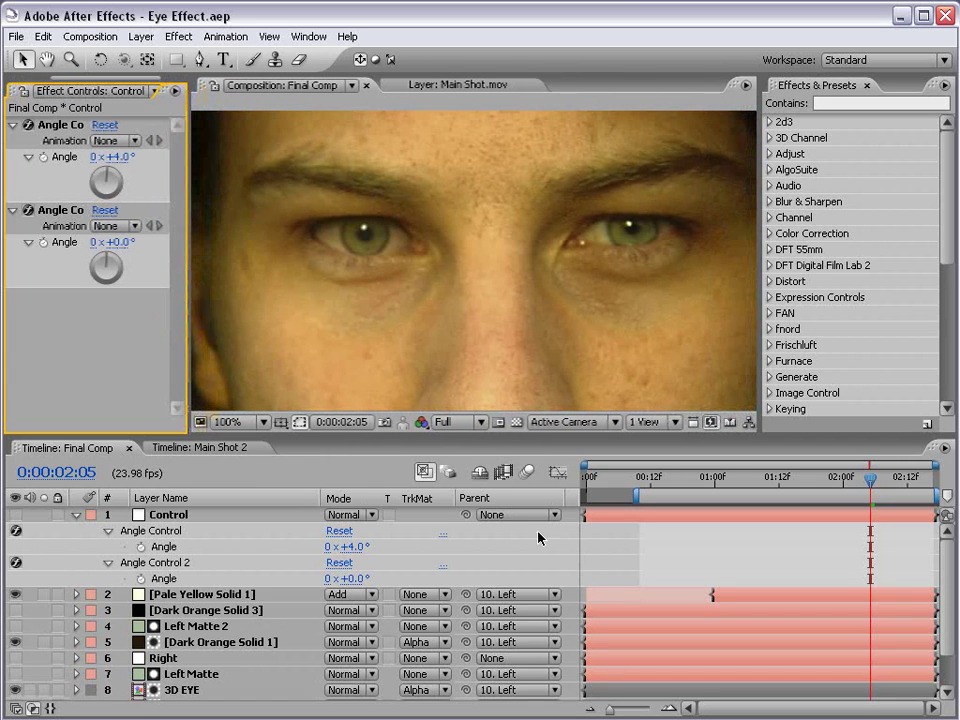
left_click_drag(537, 317, 516, 307)
Step: Try Angle Control at 32° and Angle Control 2 at 15° on the Control layer, and preview the eye movement
left_click(704, 569)
mouse_move(356, 587)
left_mouse_down()
mouse_move(378, 576)
mouse_move(360, 578)
mouse_move(380, 543)
mouse_move(366, 579)
left_mouse_up()
key("ctrl+z")
left_click(692, 561)
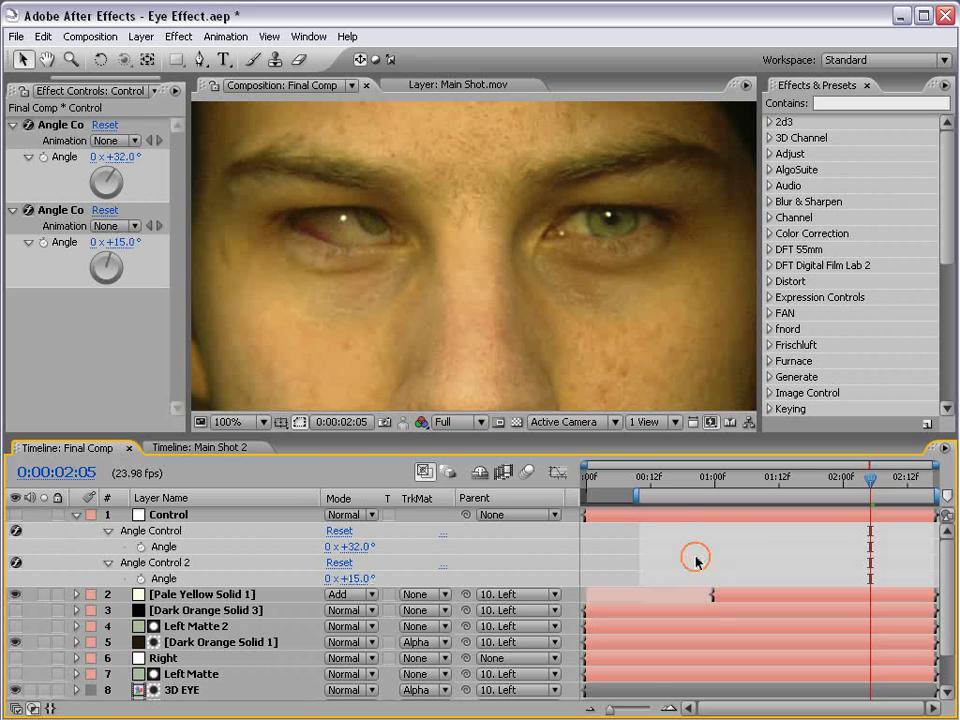
left_click(697, 562)
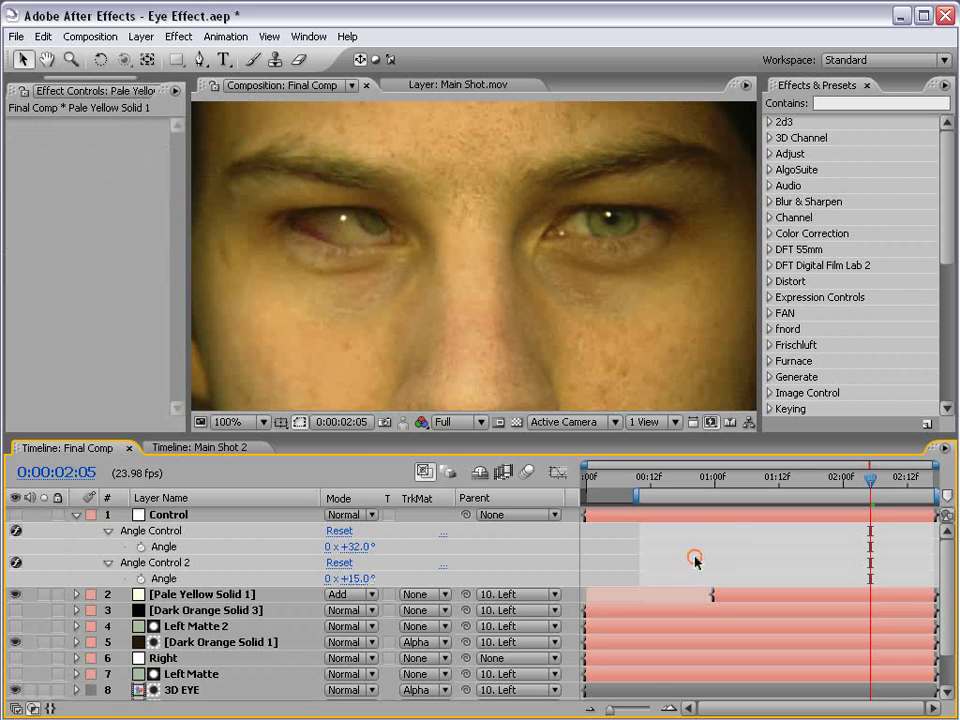
key("KP_0")
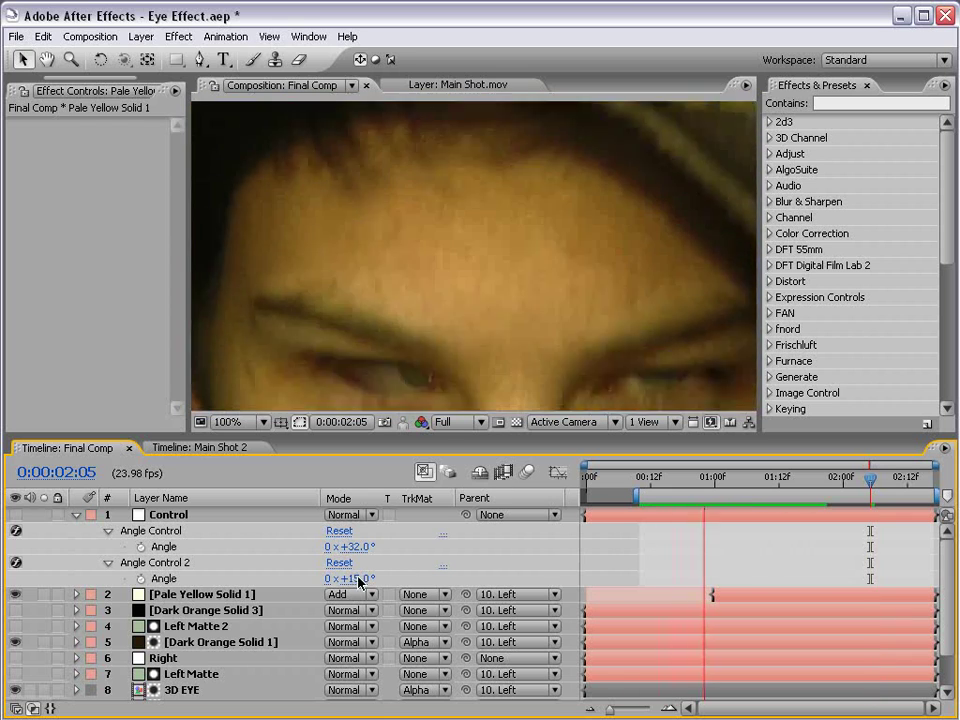
Step: Set Angle Control to 6° and Angle Control 2 to 23° on the Control layer, and preview the shot
mouse_move(360, 579)
left_mouse_down()
mouse_move(347, 578)
mouse_move(356, 578)
mouse_move(330, 547)
mouse_move(366, 578)
left_mouse_up()
key("KP_0")
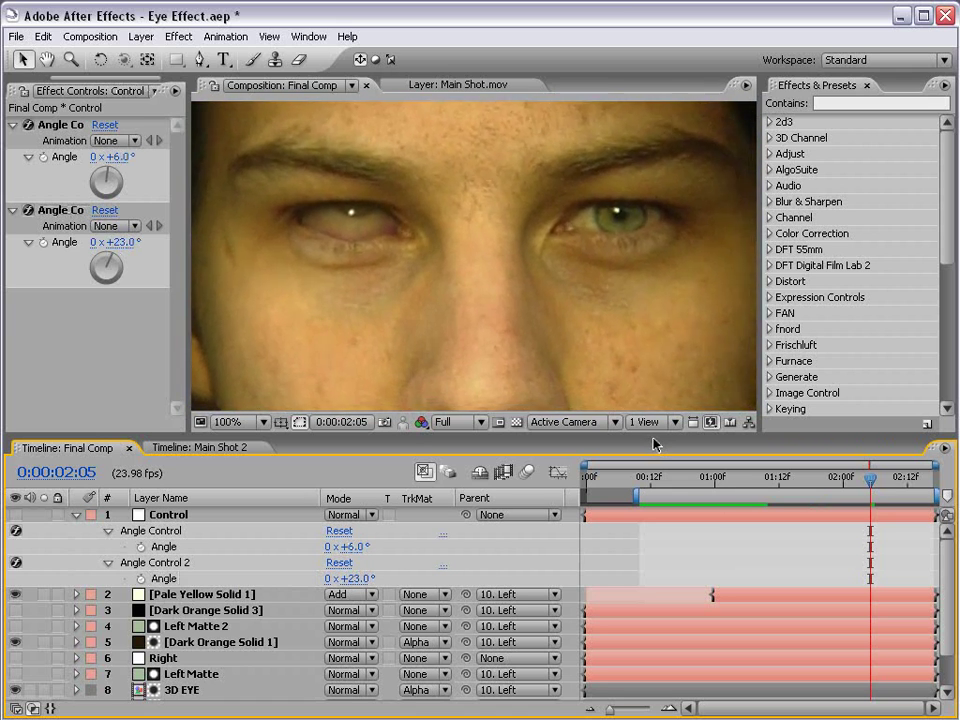
scroll(480, 354, "down", 1)
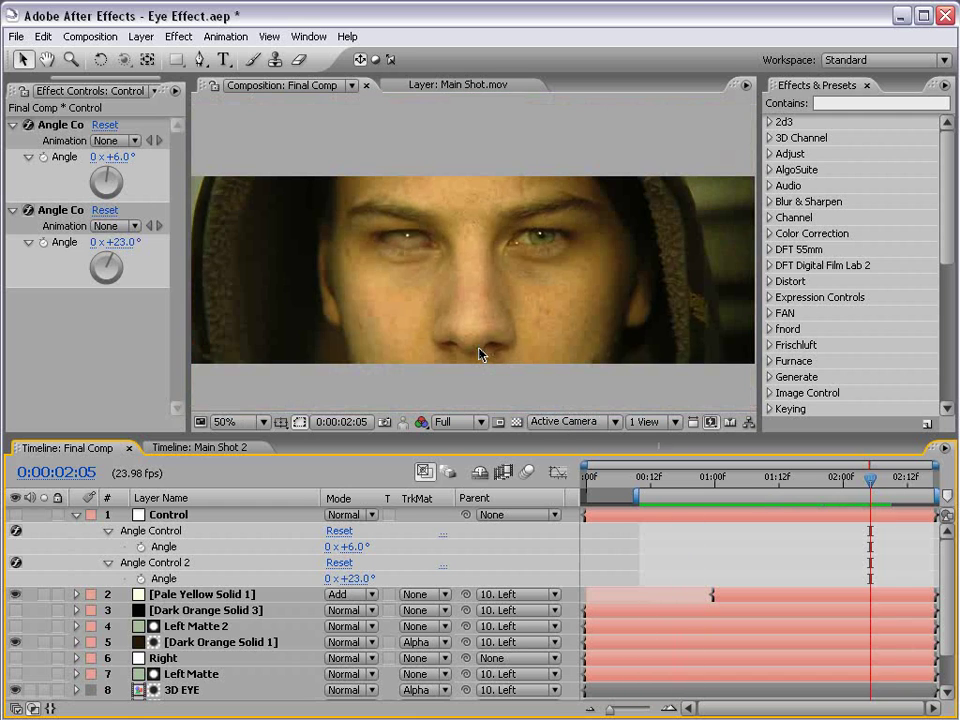
key("KP_0")
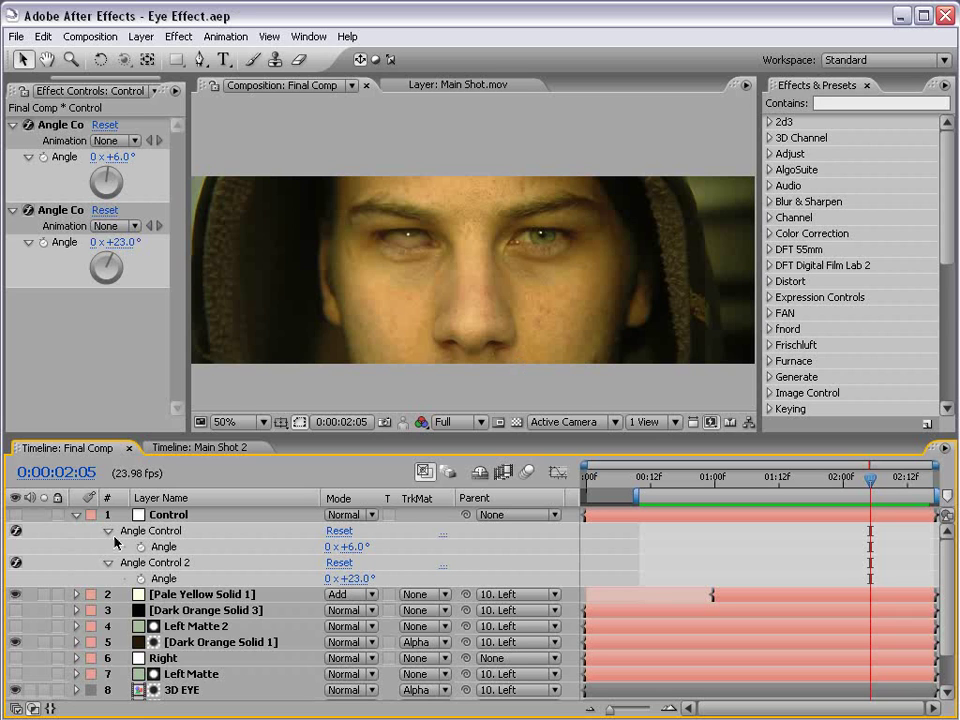
Step: Collapse the Control layer and open the 3D EYE precomposition to examine the eye texture up close
left_click(76, 515)
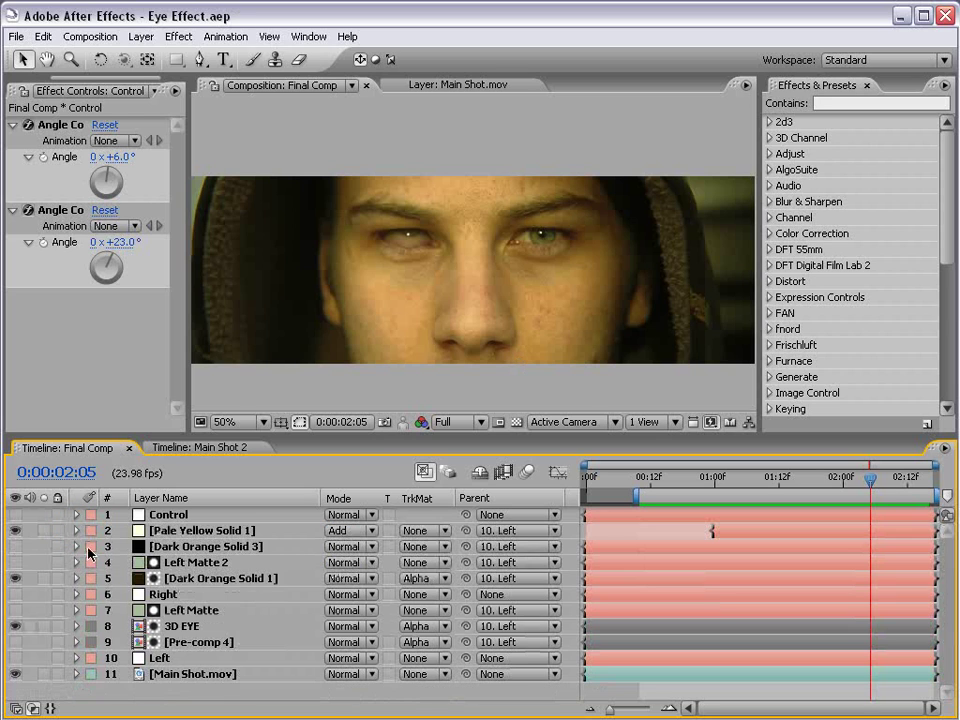
left_click(184, 626)
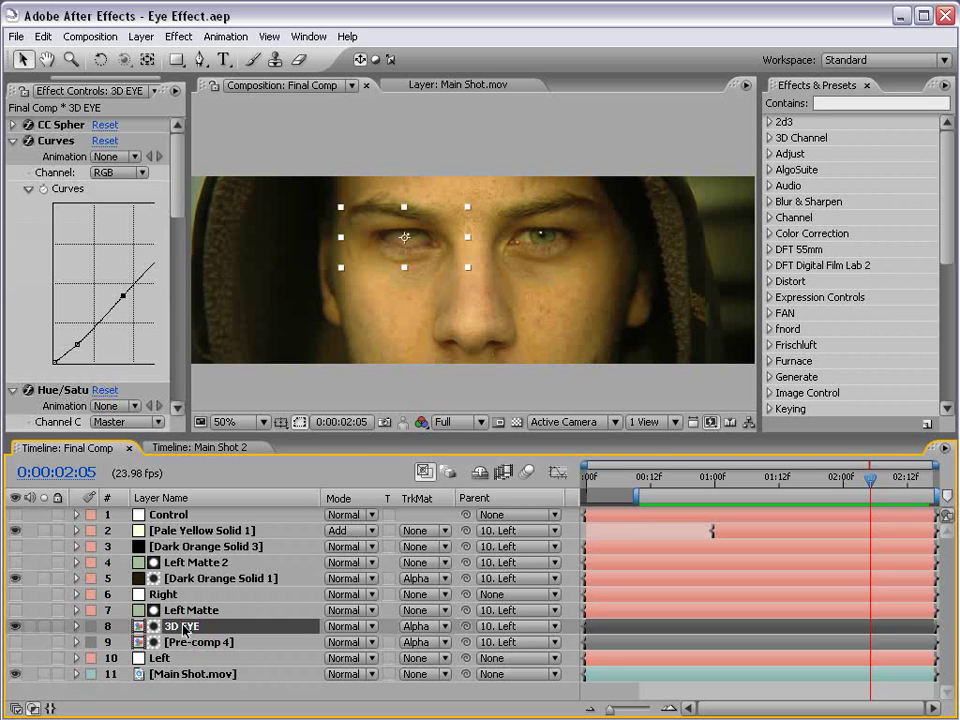
double_click(184, 626)
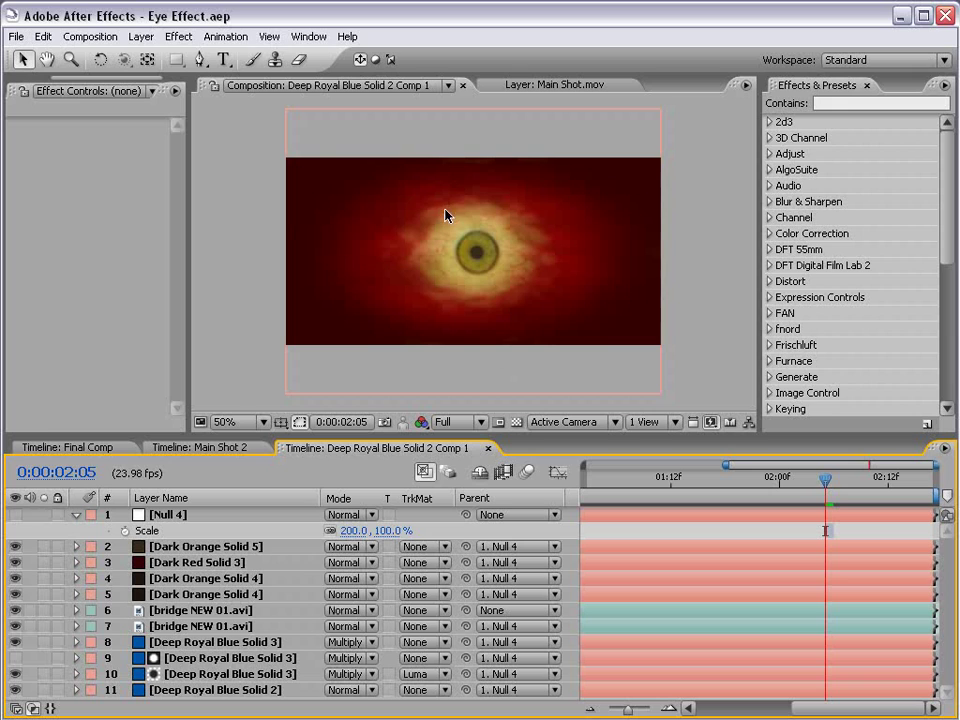
key("slash")
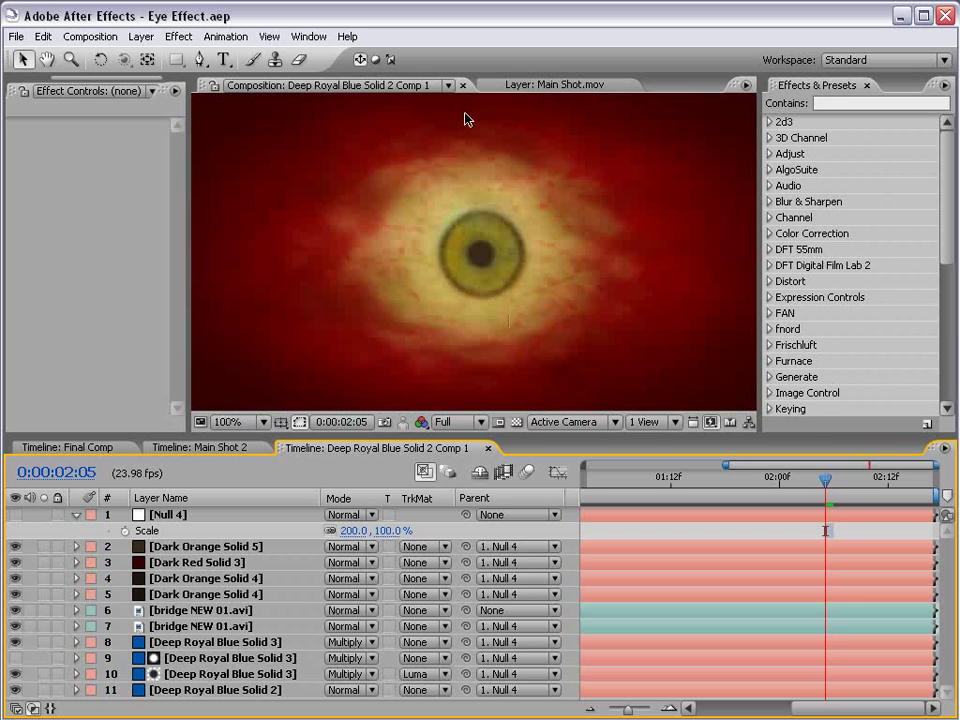
key("comma")
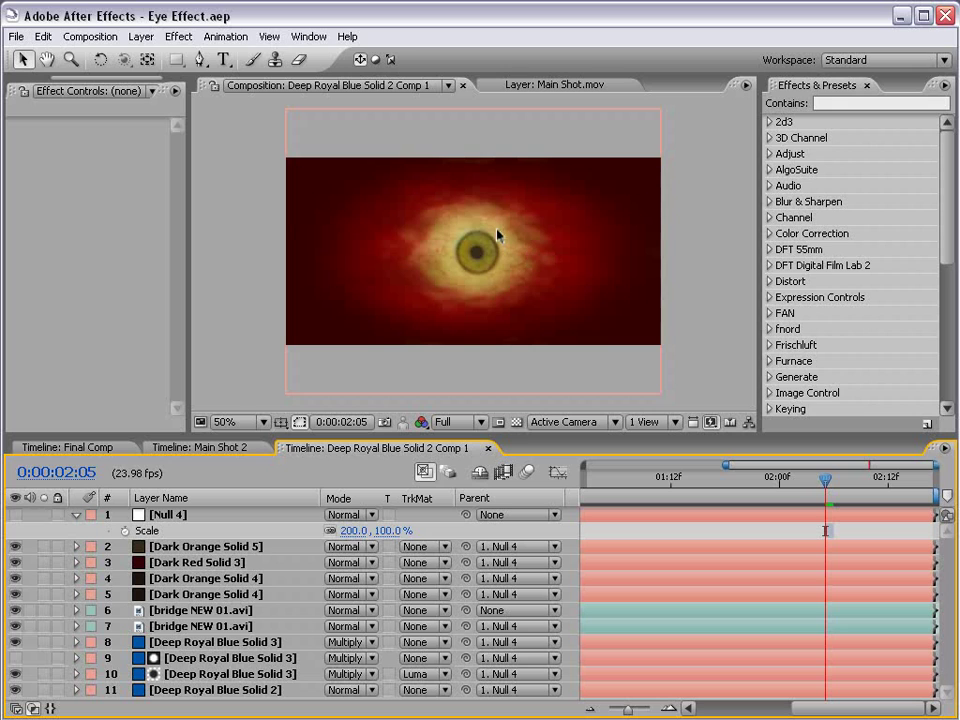
Step: View the Main Shot 2 composition and bring up the project's footage and composition list
left_click(215, 447)
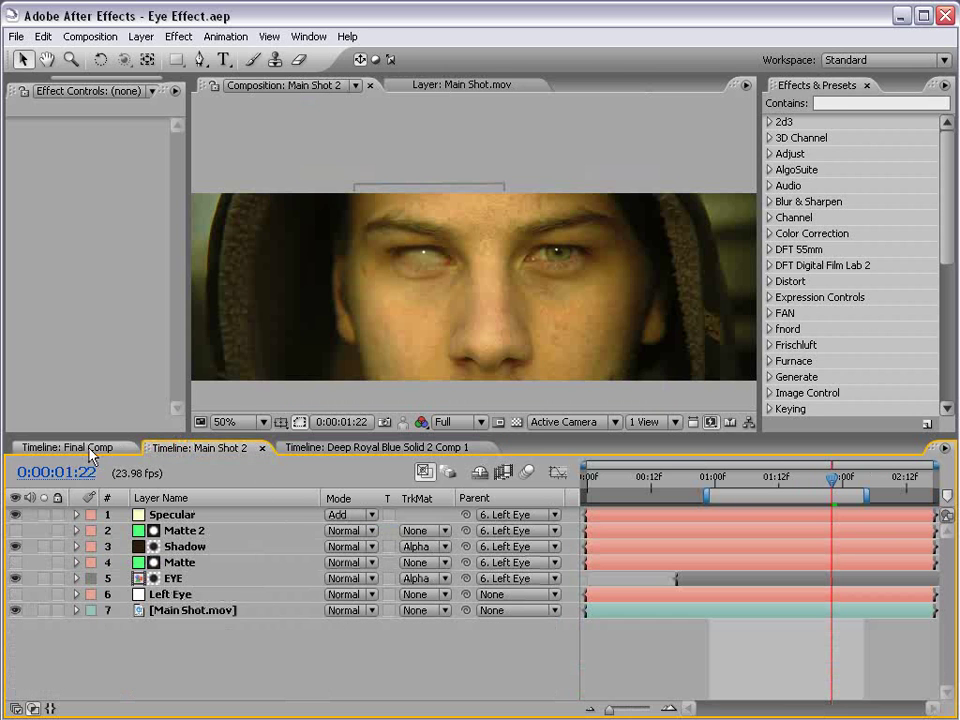
key("h")
left_click_drag(482, 347, 538, 319)
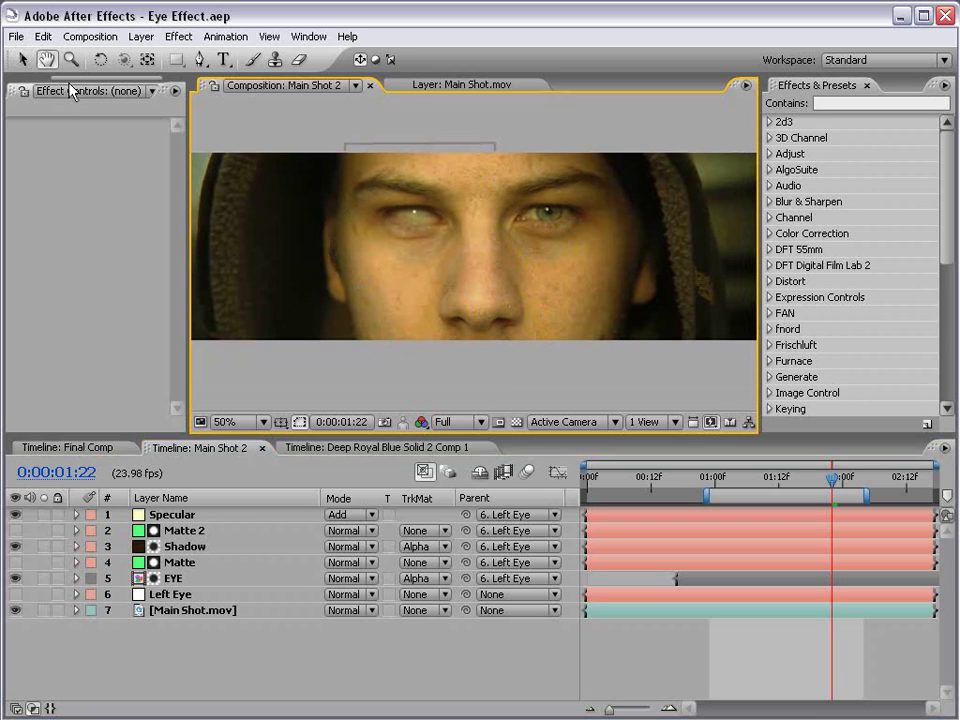
left_click(11, 79)
left_click(31, 92)
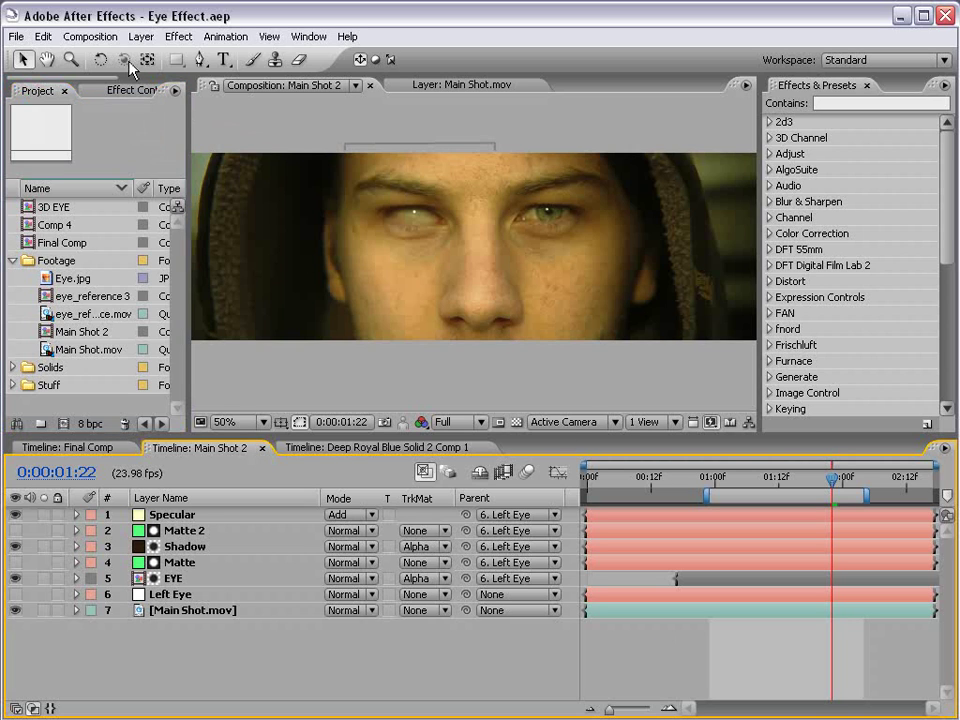
Step: Create a new 800 x 400 square-pixel composition at 23.98 fps with a duration of 0:00:03:04
left_click(92, 36)
left_click(107, 57)
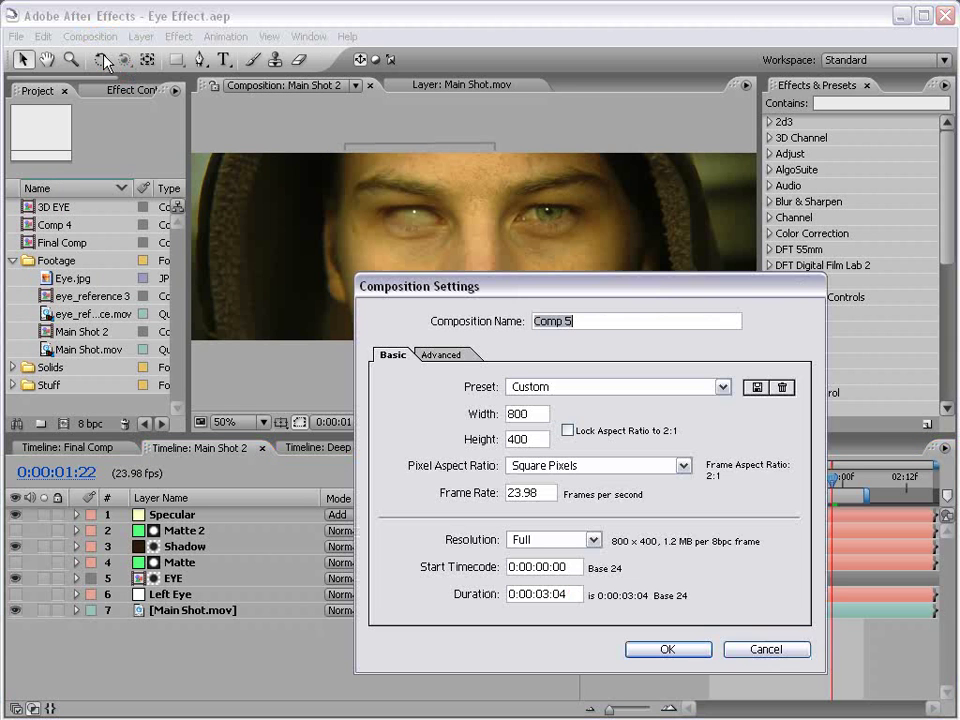
left_click_drag(561, 287, 441, 259)
key("Tab")
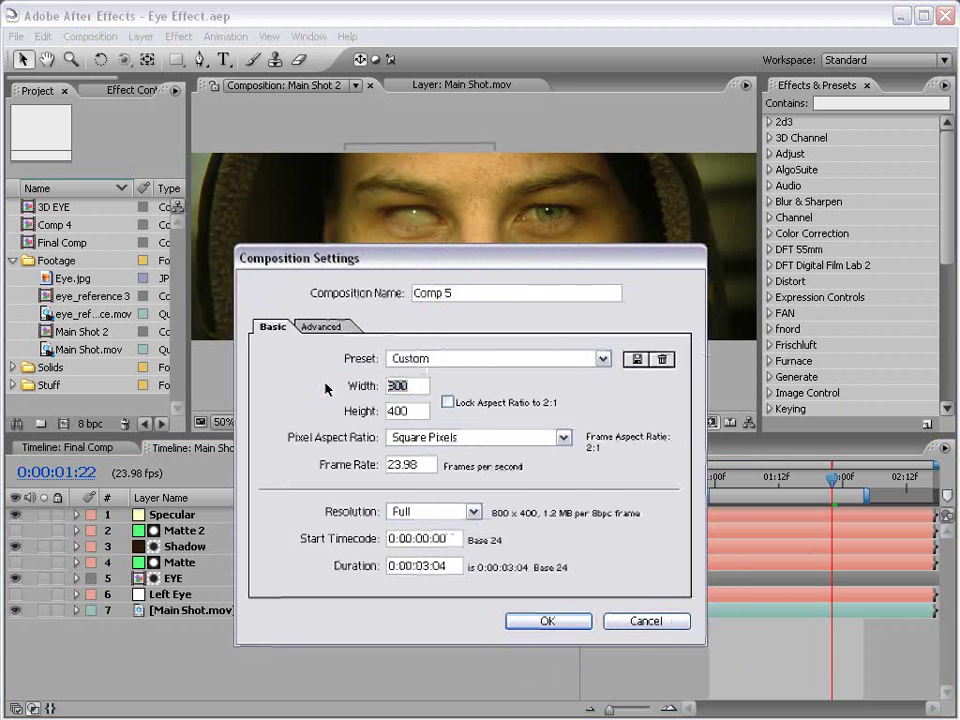
key("Tab")
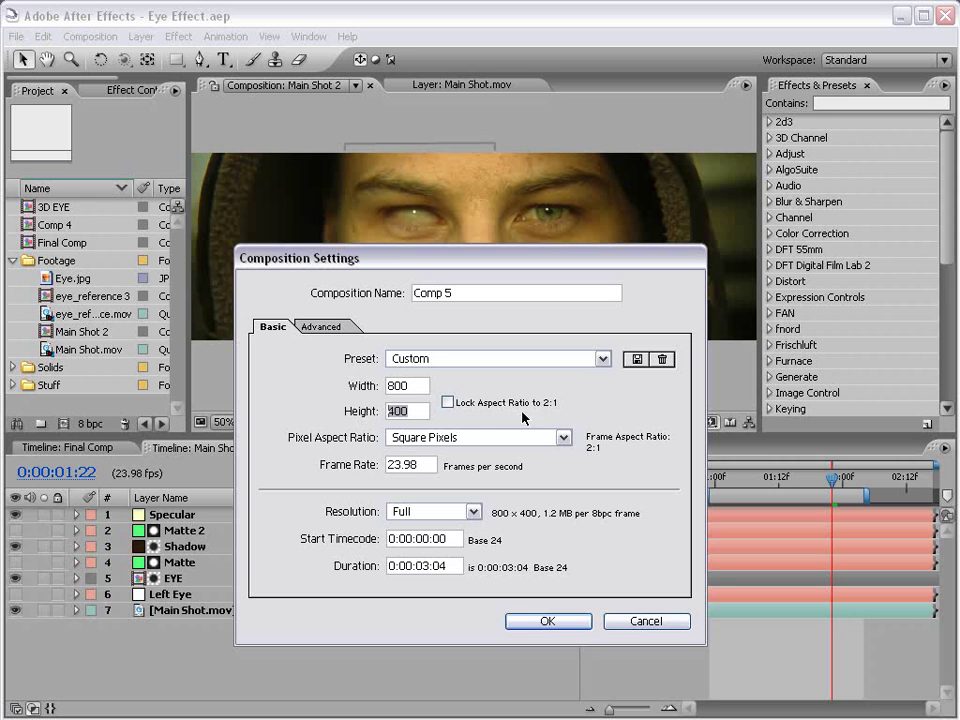
left_click(547, 622)
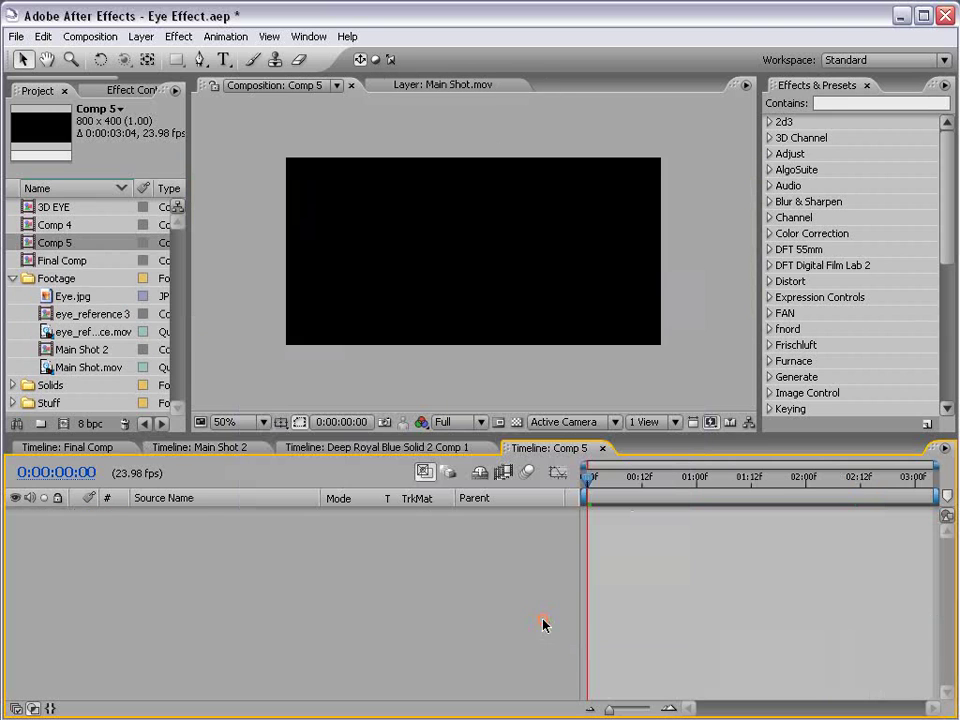
Step: Add an 800 x 400 pale gray-yellow solid to the new composition
left_click(142, 37)
mouse_move(150, 56)
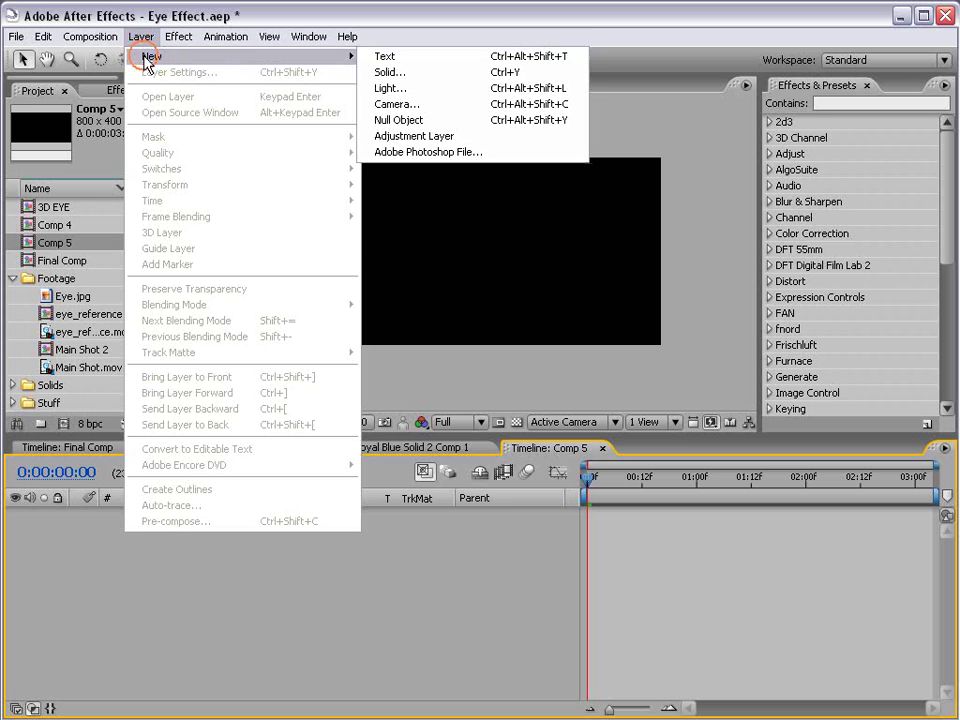
left_click(447, 76)
left_click(337, 484)
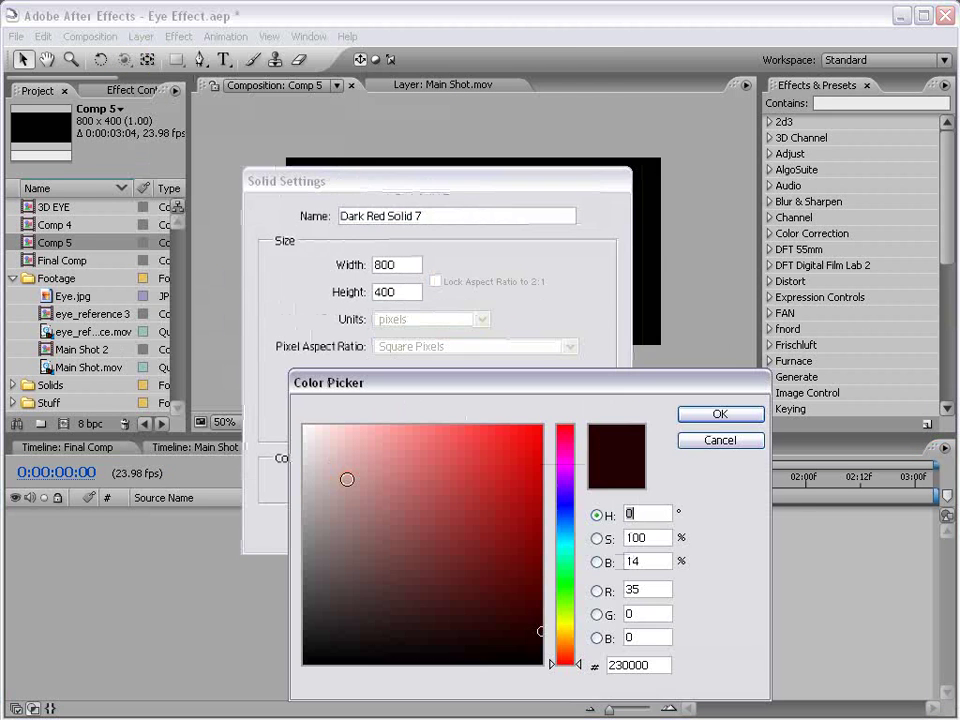
left_click_drag(566, 658, 573, 631)
mouse_move(336, 461)
left_mouse_down()
mouse_move(370, 468)
mouse_move(347, 484)
mouse_move(356, 489)
left_mouse_up()
left_click(720, 416)
left_click(460, 532)
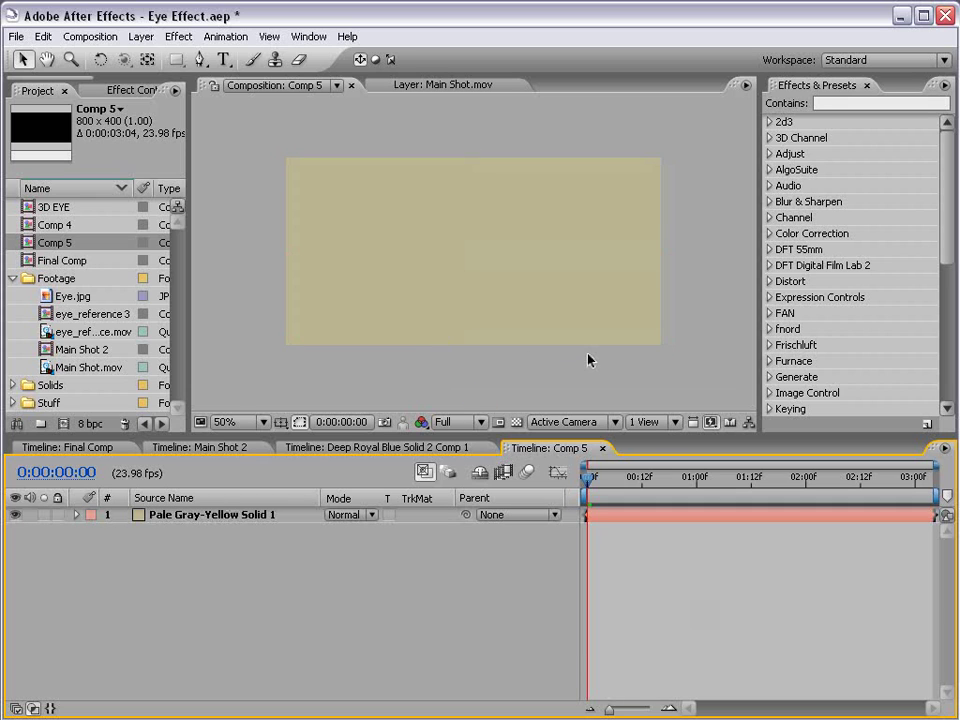
Step: Place Eye.jpg above the solid and isolate the iris of its left-hand eye with an elliptical mask
left_click(50, 299)
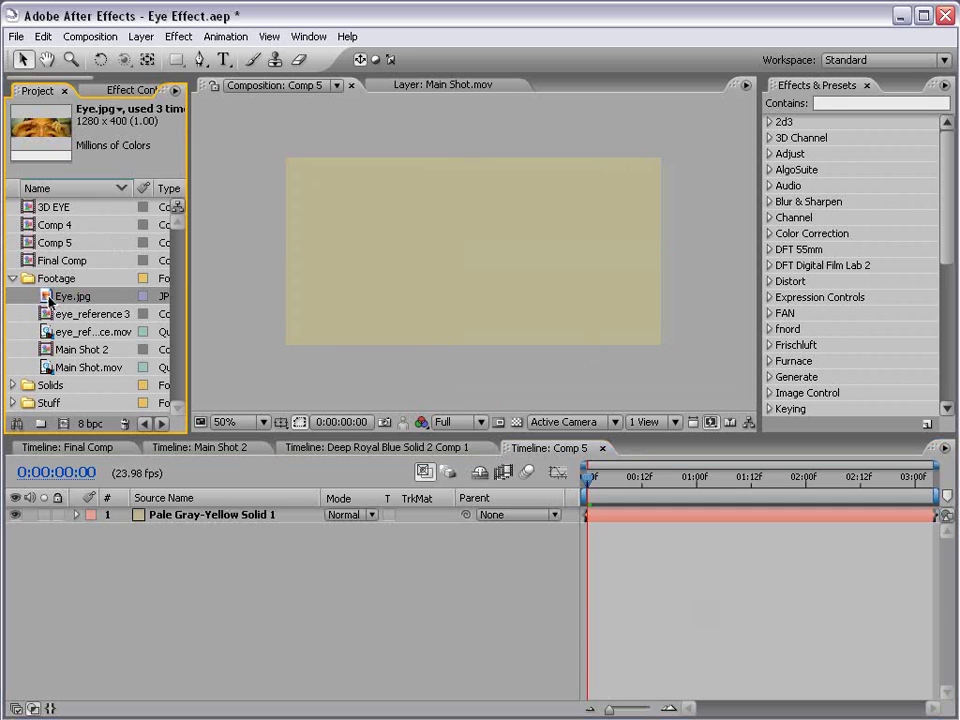
left_click_drag(47, 300, 484, 257)
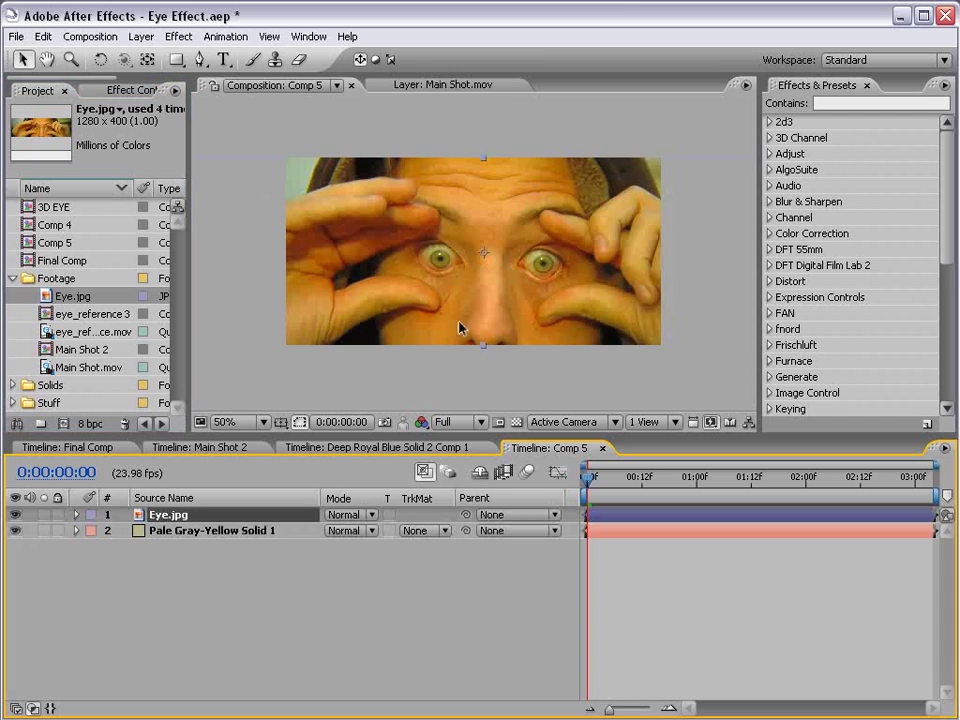
scroll(463, 277, "up", 2)
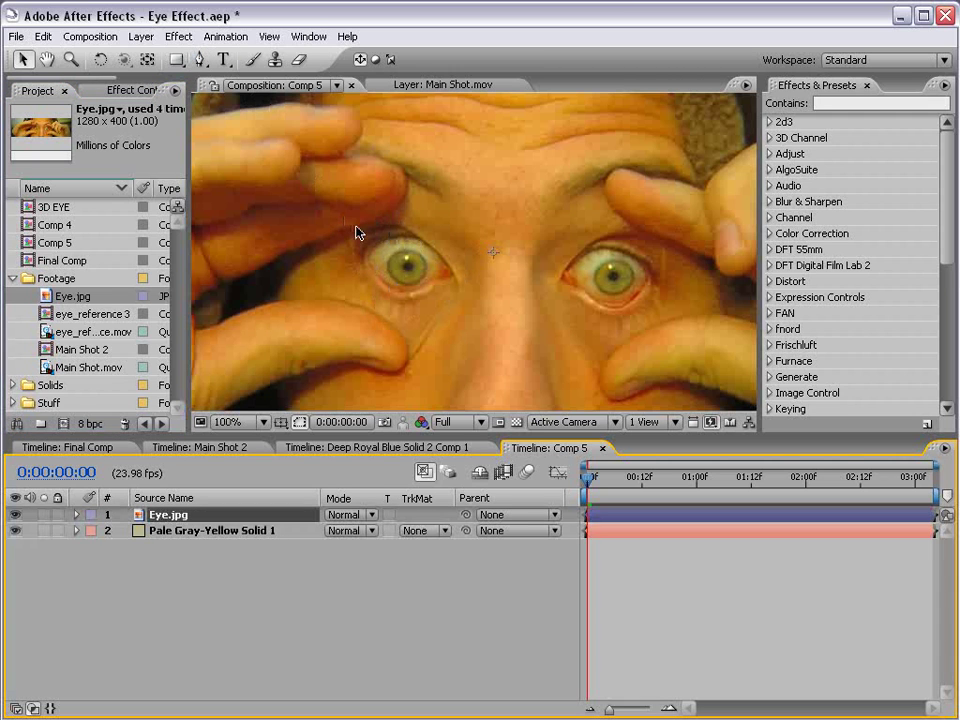
scroll(392, 265, "up", 1)
left_click(177, 59)
left_click_drag(177, 59, 282, 82)
left_click_drag(430, 218, 468, 254)
key("v")
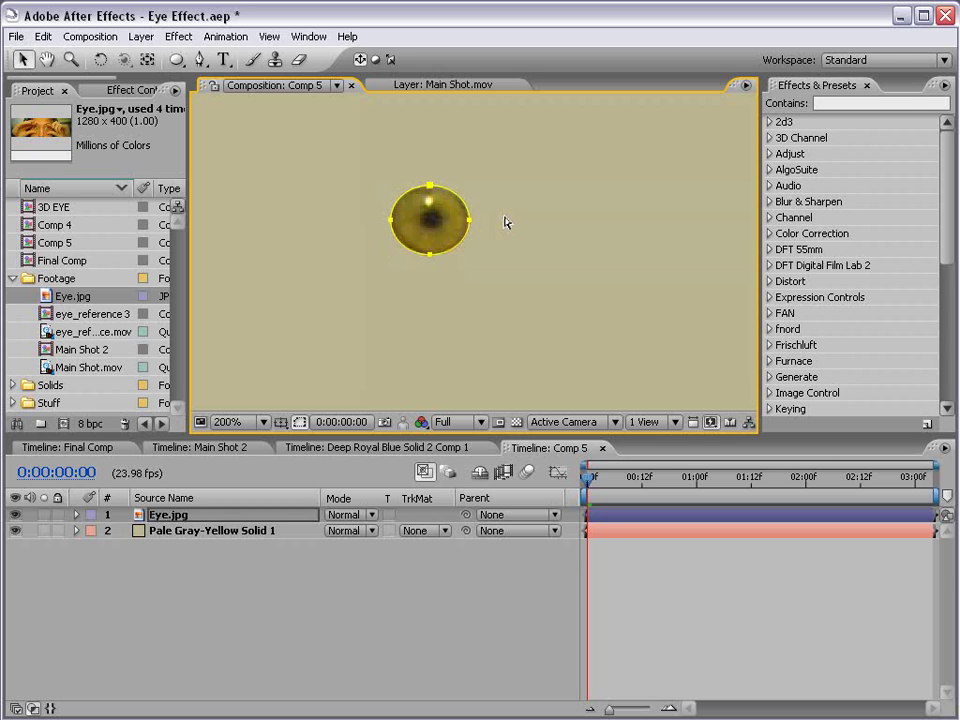
left_click(608, 568)
scroll(491, 285, "down", 4)
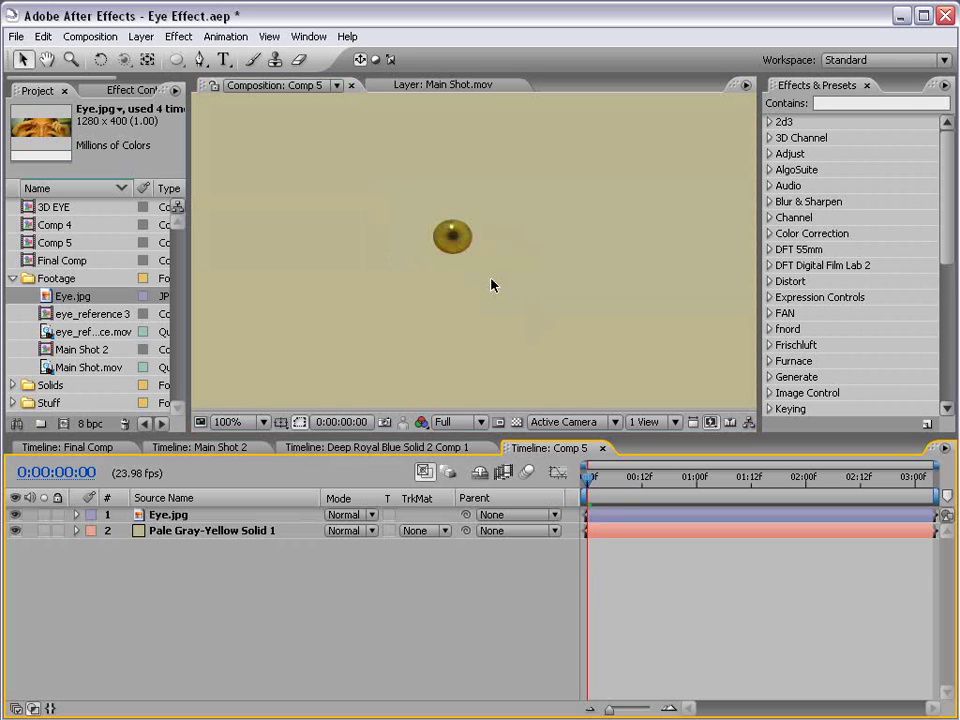
Step: Display the title and action safe guides and move the masked iris onto the composition's centre mark
key("apostrophe")
key("apostrophe")
key("apostrophe")
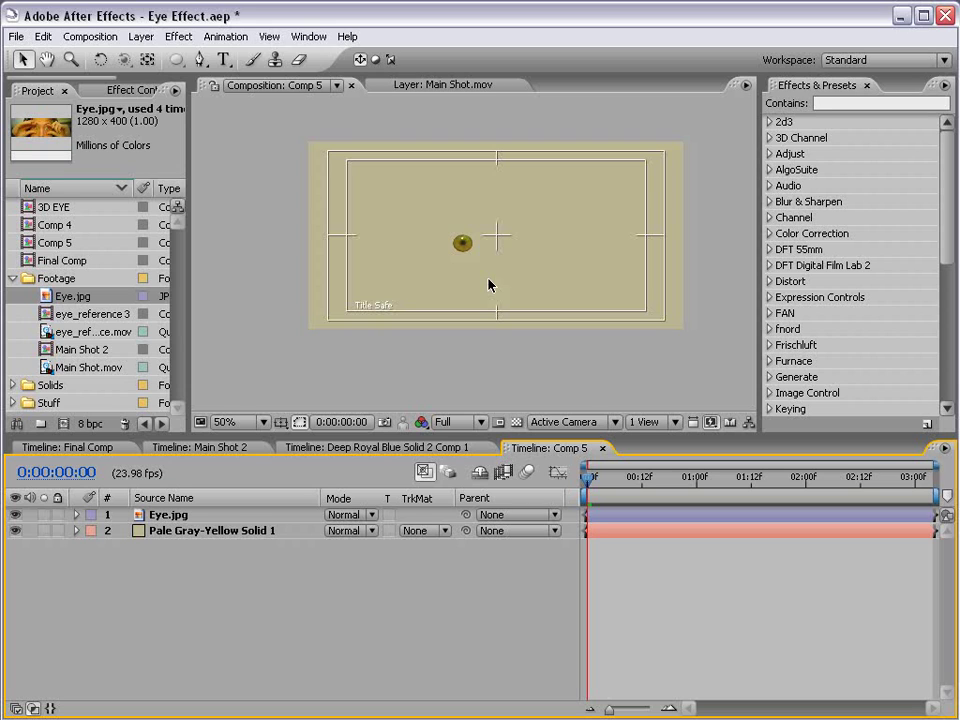
left_click(281, 422)
left_click(650, 518)
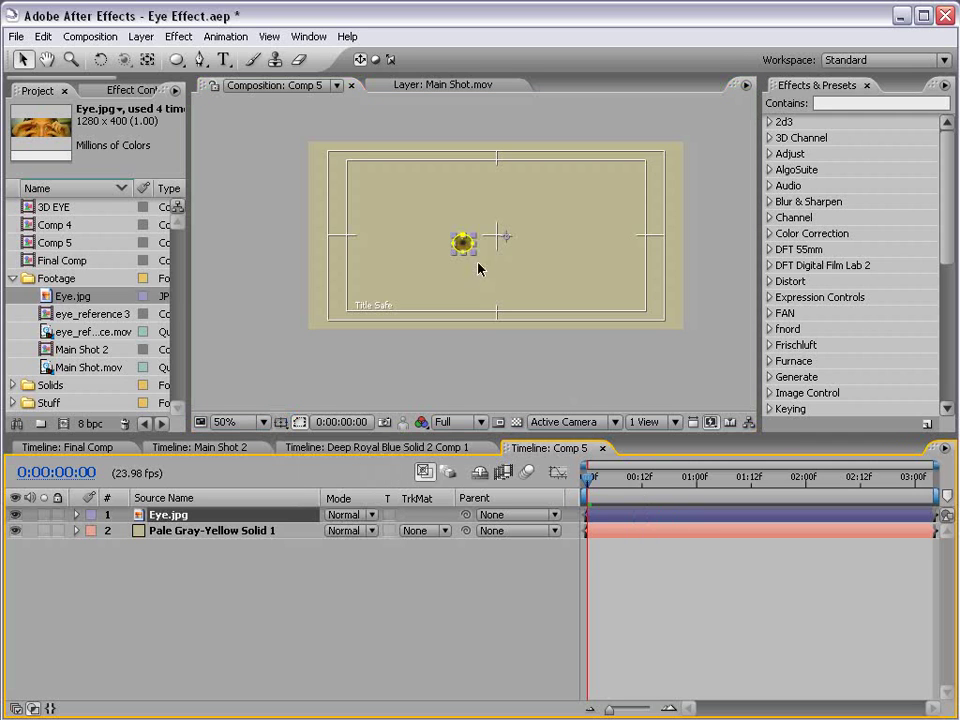
left_click_drag(463, 243, 496, 238)
scroll(498, 245, "up", 2)
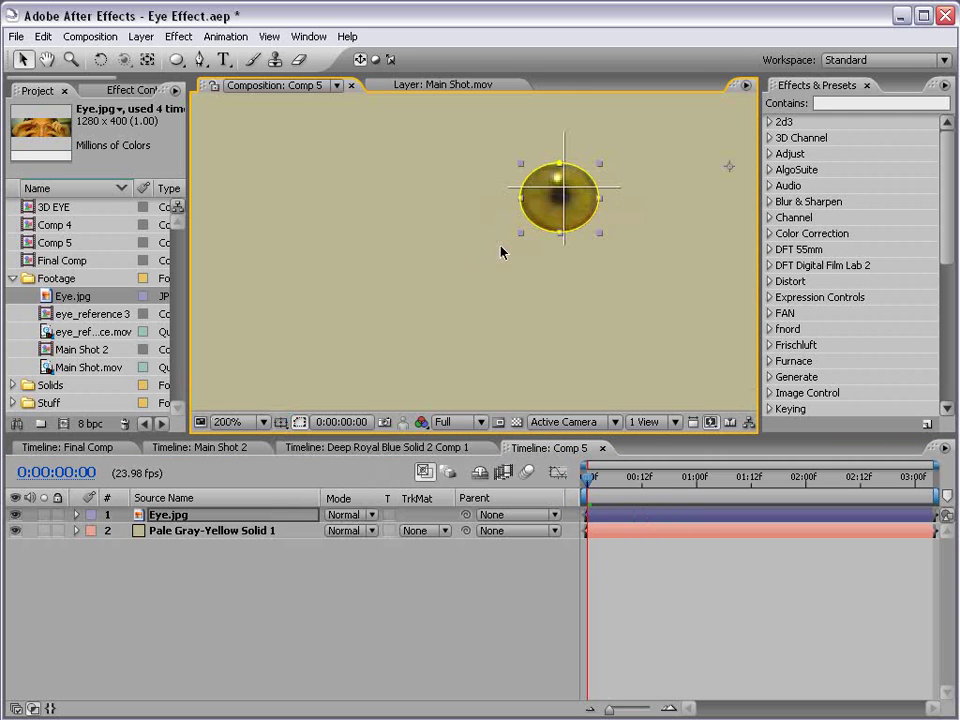
left_click_drag(578, 206, 583, 198)
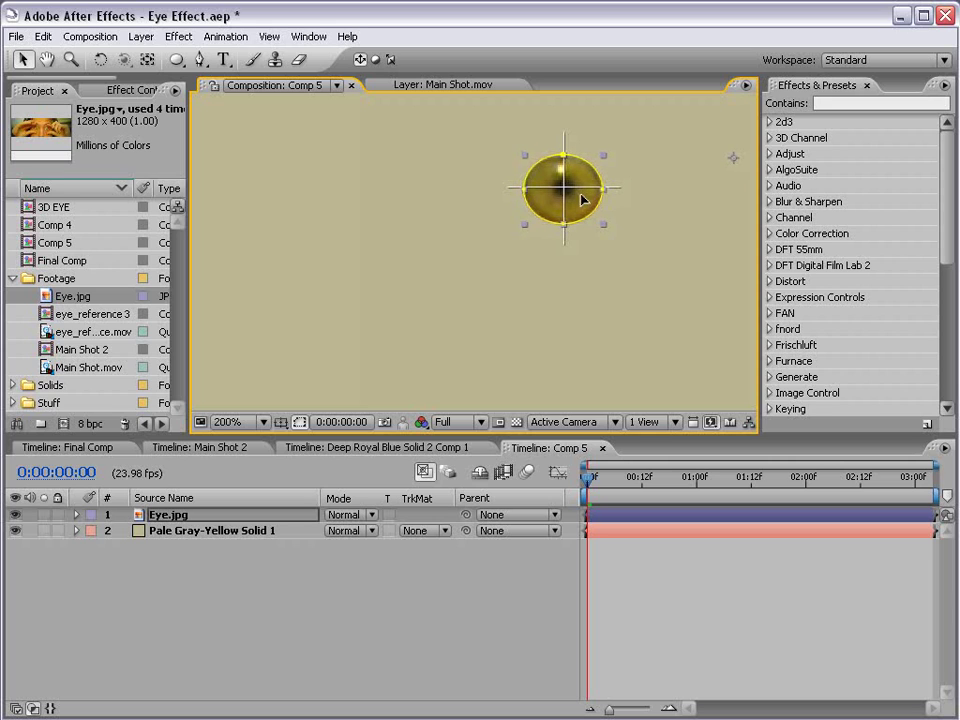
Step: Move the Eye.jpg layer's anchor point to the centre of the pupil with the Pan Behind tool
left_click(147, 61)
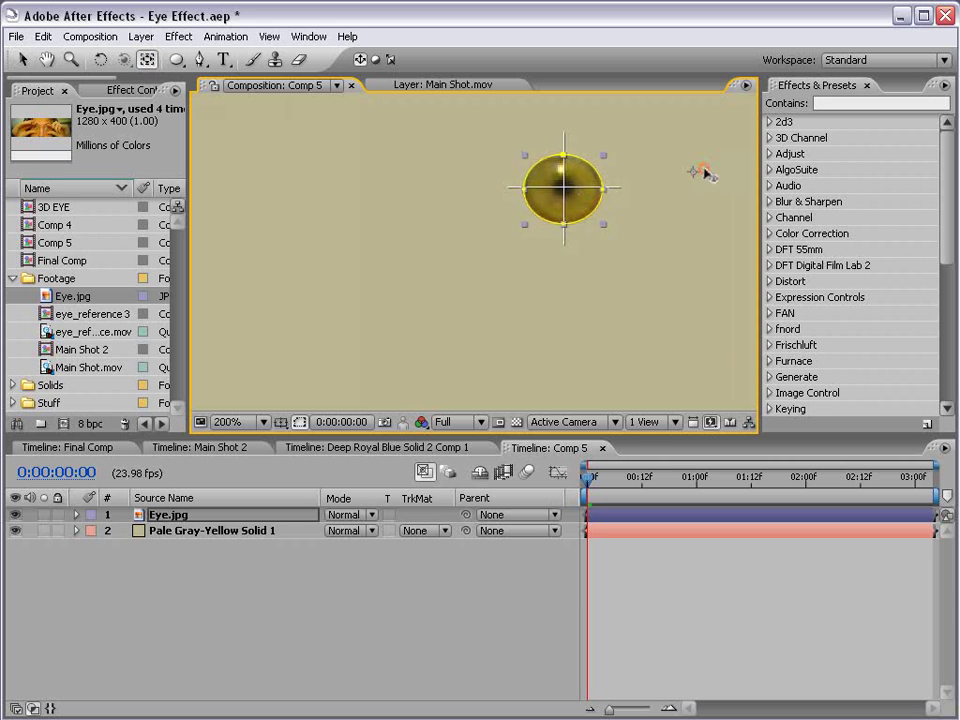
left_click(534, 253)
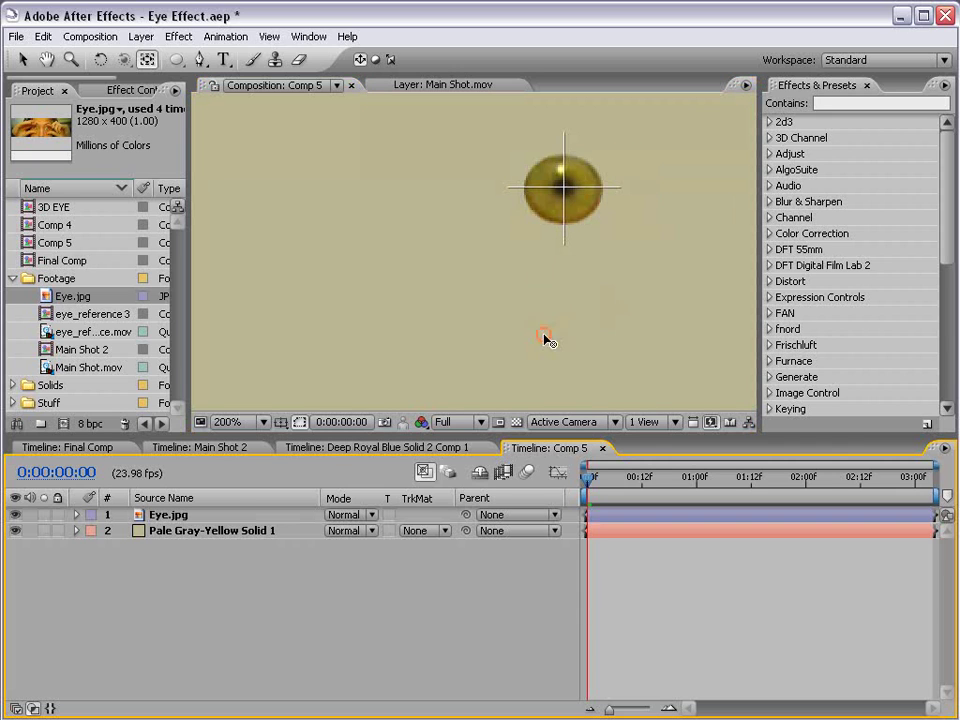
key("comma")
left_click(168, 514)
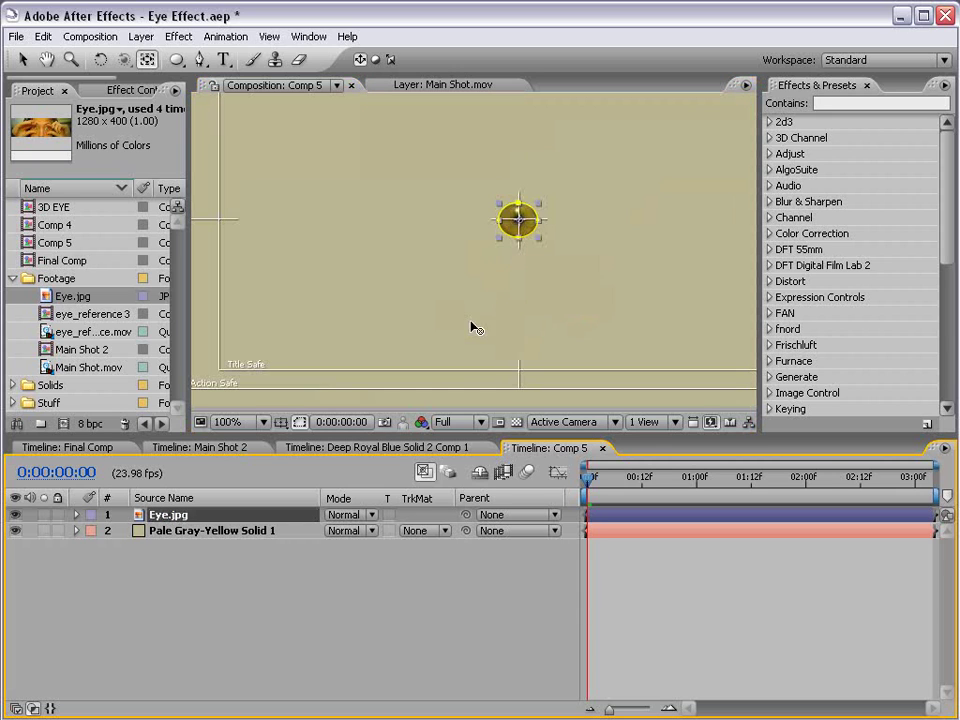
Step: Scale the Eye.jpg iris layer up to 221% and hide the title and action safe guides
key("s")
left_click_drag(343, 530, 465, 530)
left_click(673, 613)
key("comma")
key("apostrophe")
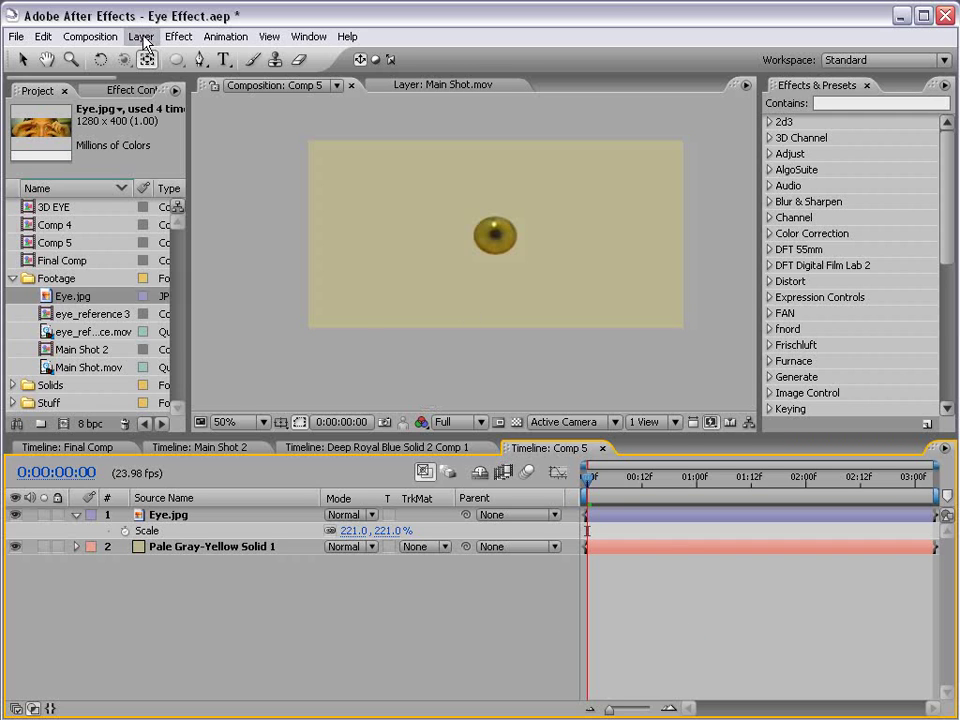
Step: Create an 800 x 400 solid in a very dark, deep red as the topmost layer
left_click(141, 36)
mouse_move(150, 57)
left_click(414, 72)
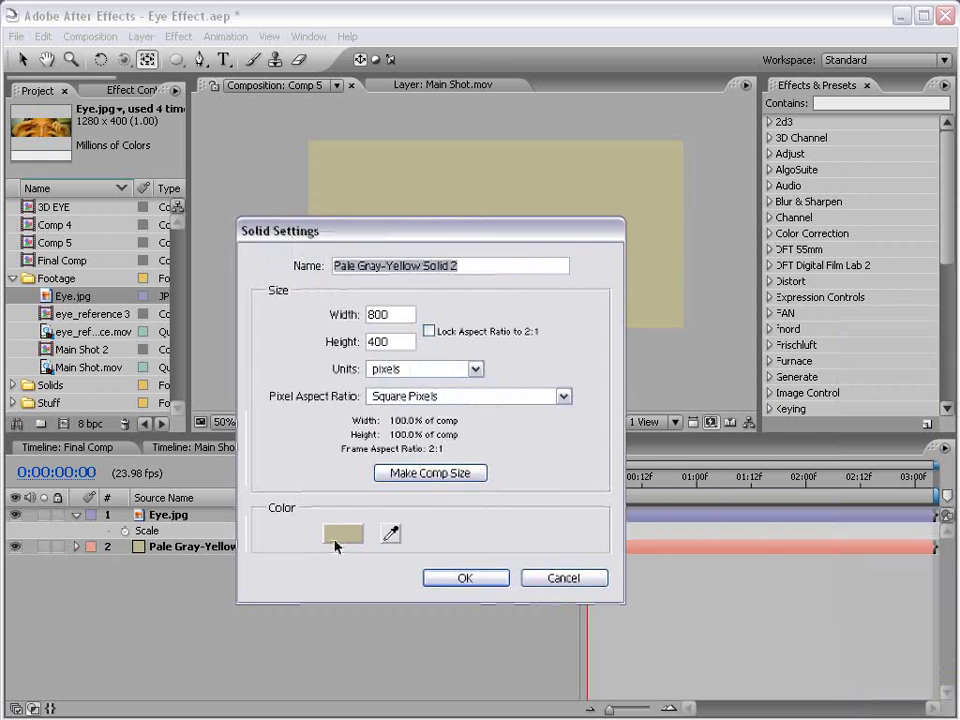
left_click(343, 533)
left_click_drag(567, 643, 549, 679)
left_click_drag(508, 613, 593, 596)
left_click(725, 416)
left_click(481, 578)
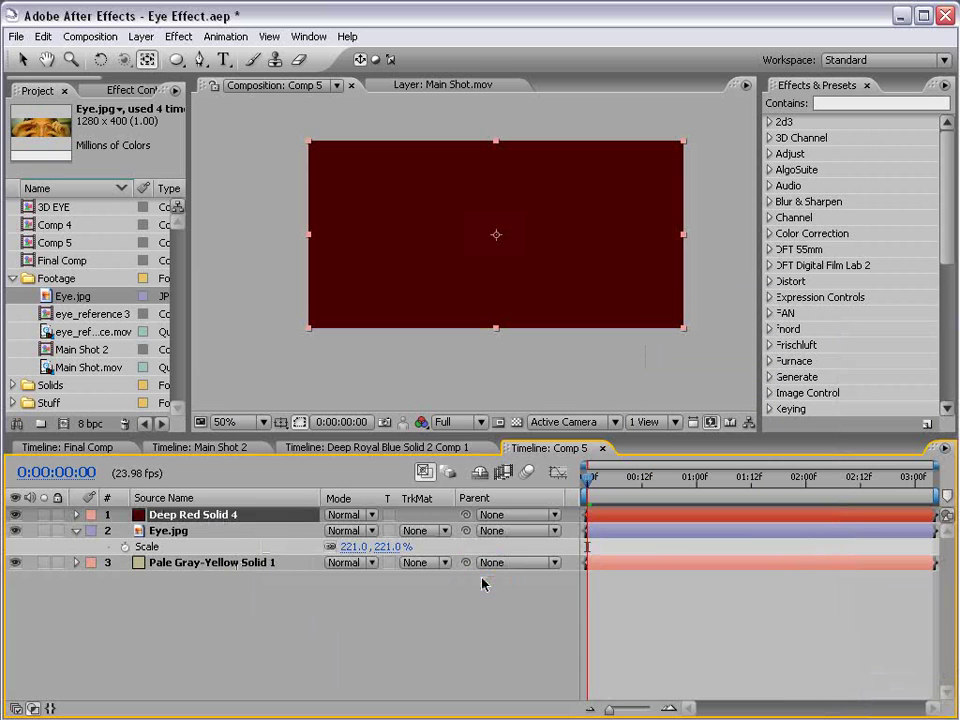
Step: Draw a large circular mask around the centre of the deep red solid and set its mode to Subtract
left_click_drag(173, 62, 220, 86)
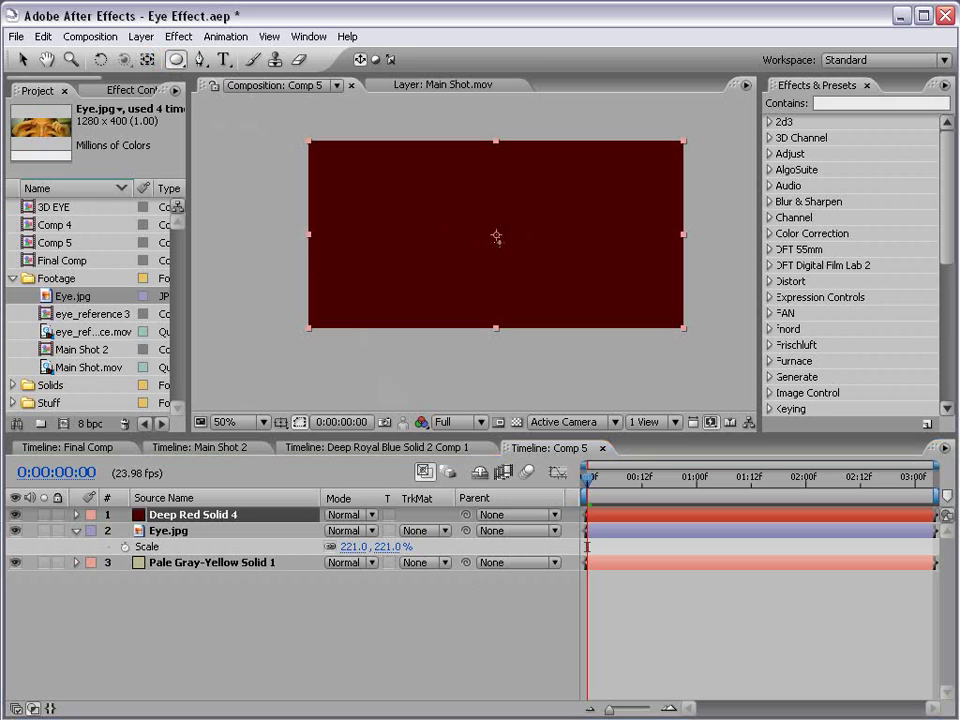
left_click_drag(496, 234, 571, 316)
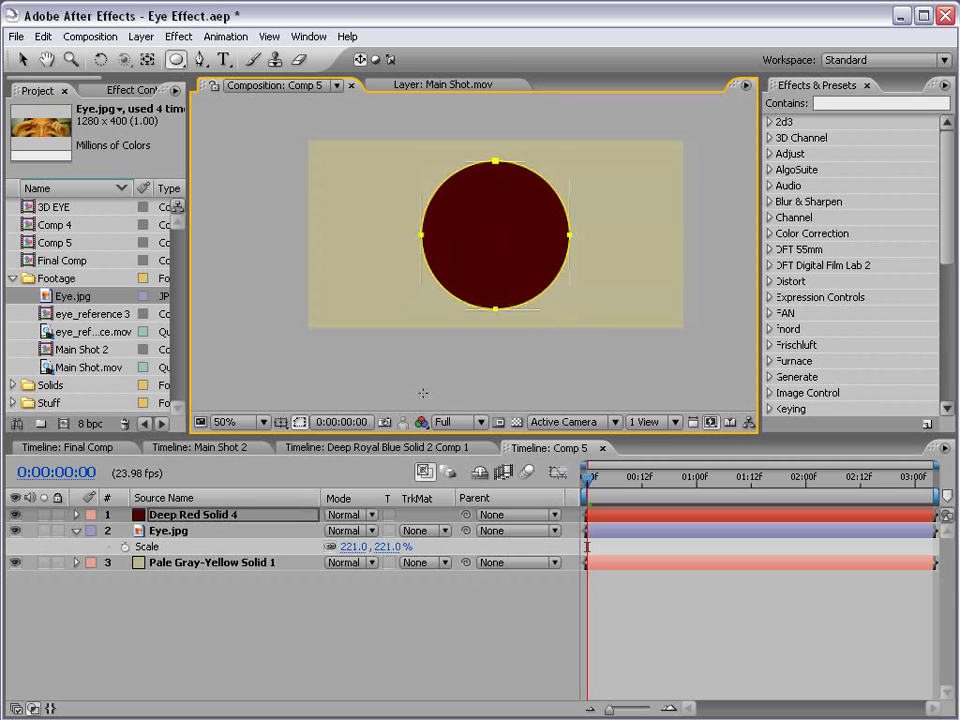
key("m")
key("m")
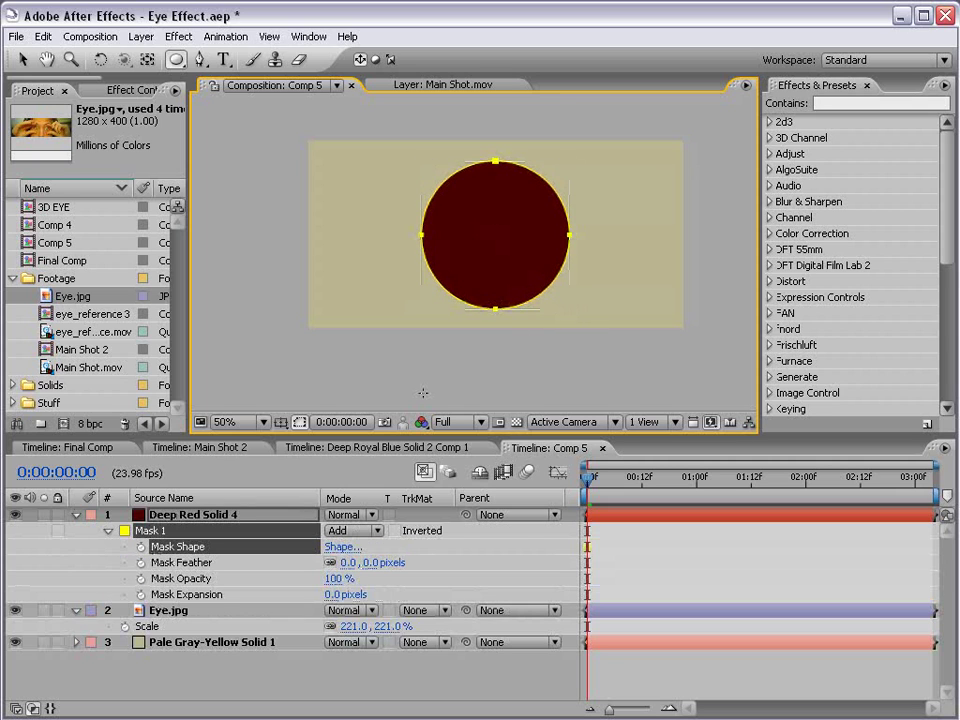
left_click(345, 530)
left_click(370, 546)
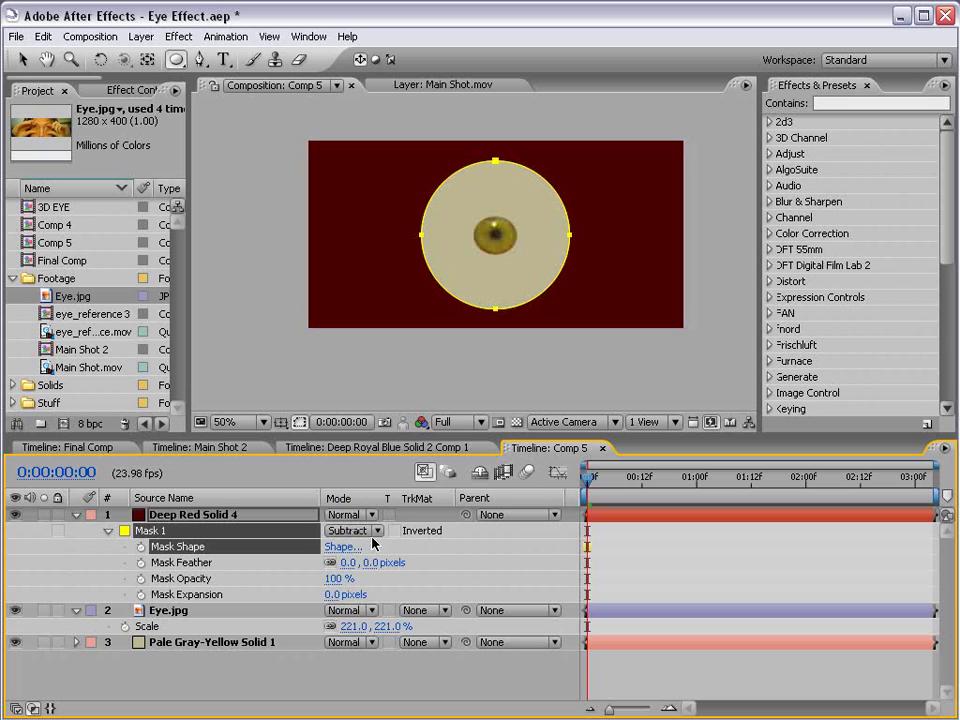
Step: Feather the deep red solid's mask by 103 pixels and collapse the expanded layer properties
left_click_drag(350, 562, 454, 557)
left_click(671, 568)
key("v")
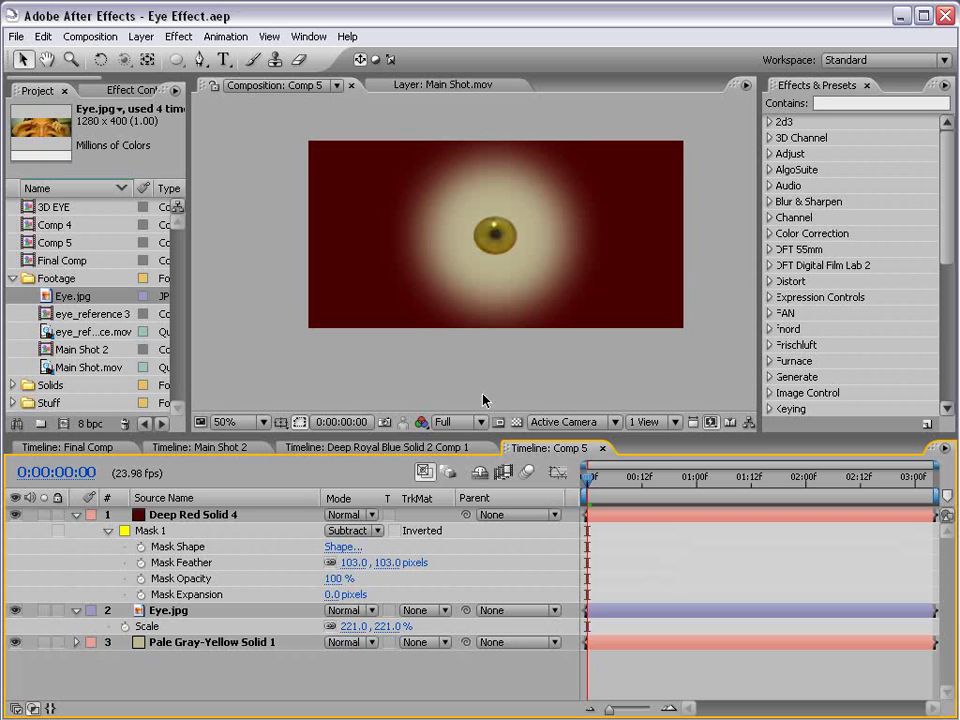
left_click(77, 515)
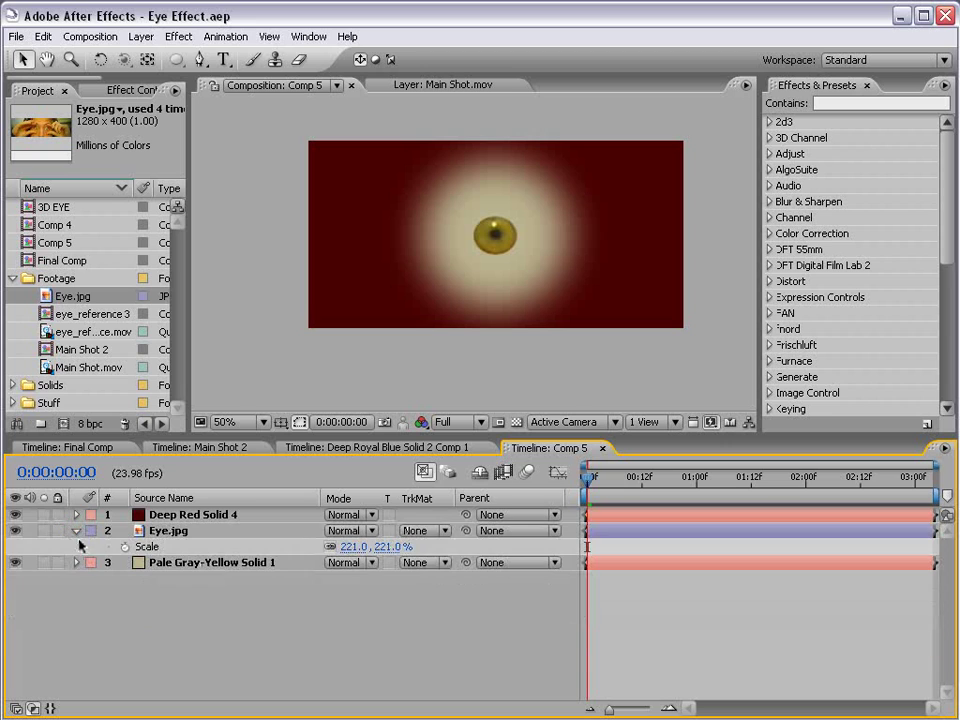
left_click(76, 530)
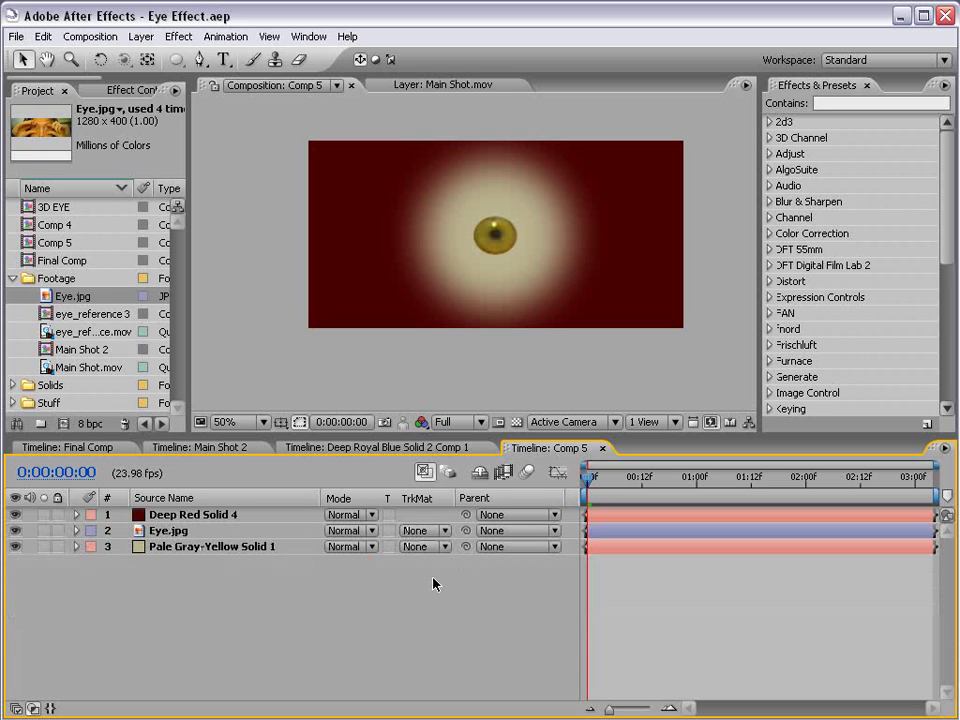
Step: Add a new 800 x 400 solid named veins above the other layers
left_click(141, 36)
mouse_move(150, 57)
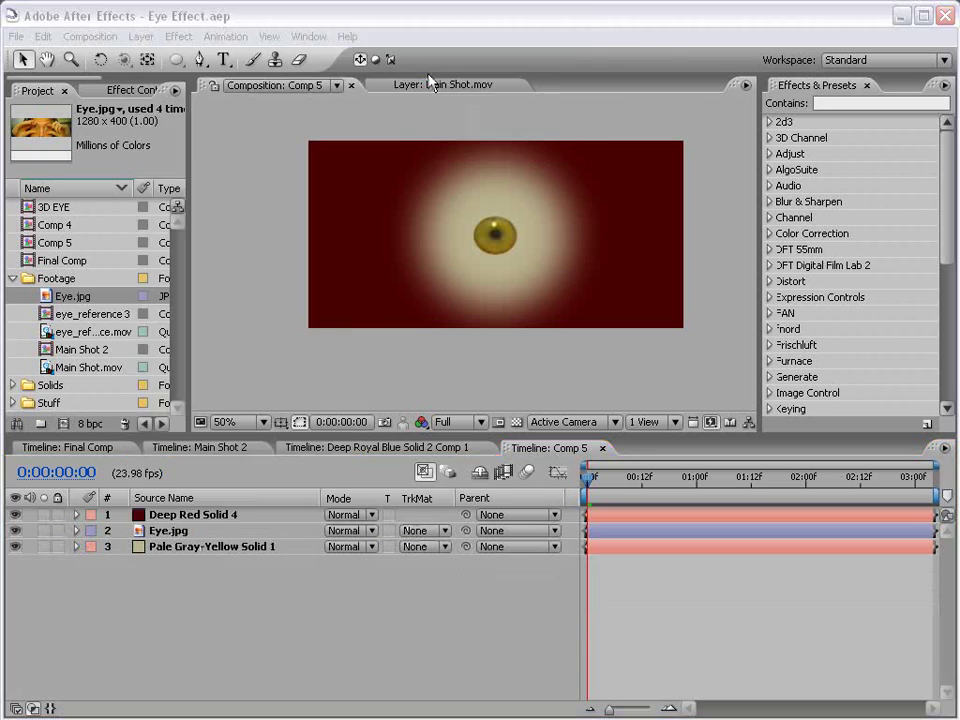
key("ctrl+y")
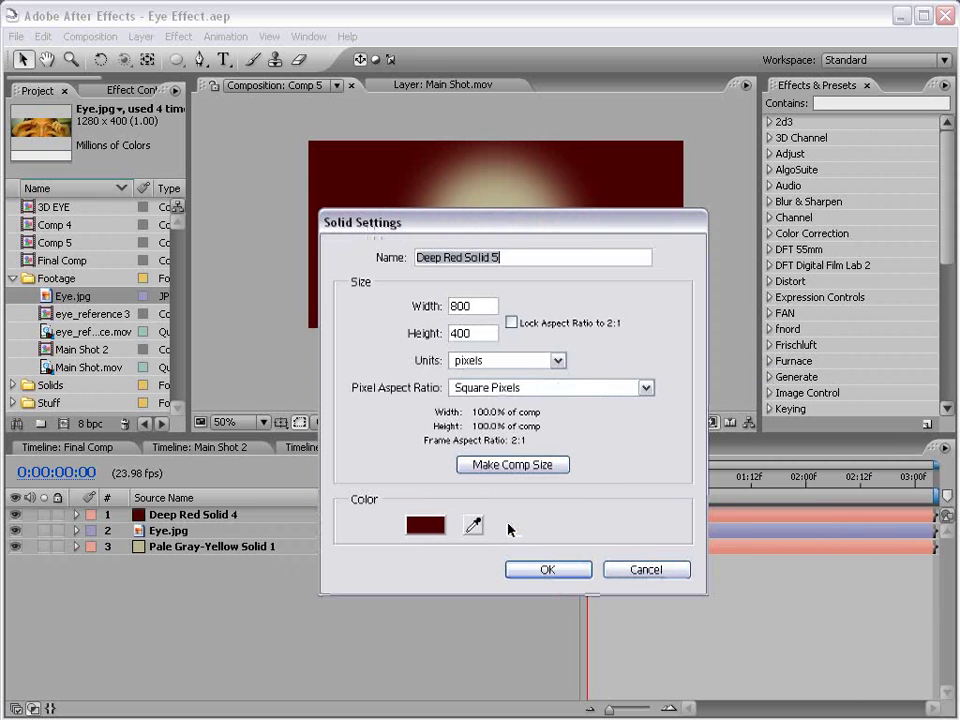
type("veins")
key("Return")
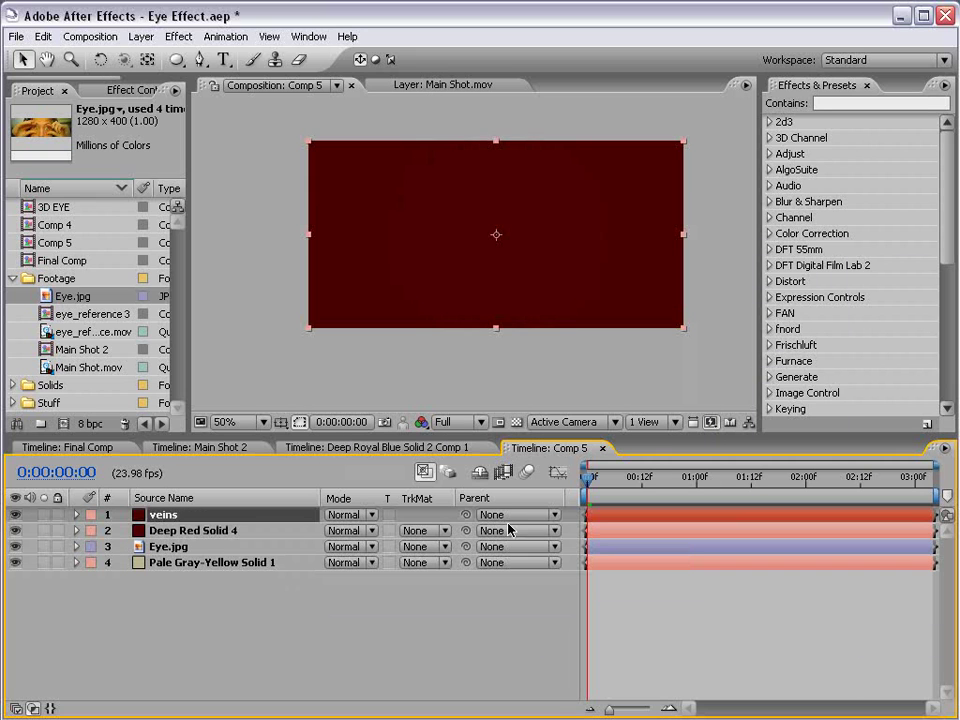
Step: Apply Fractal Noise to the veins solid with contrast 207, brightness -43 and scale 39
left_click(190, 38)
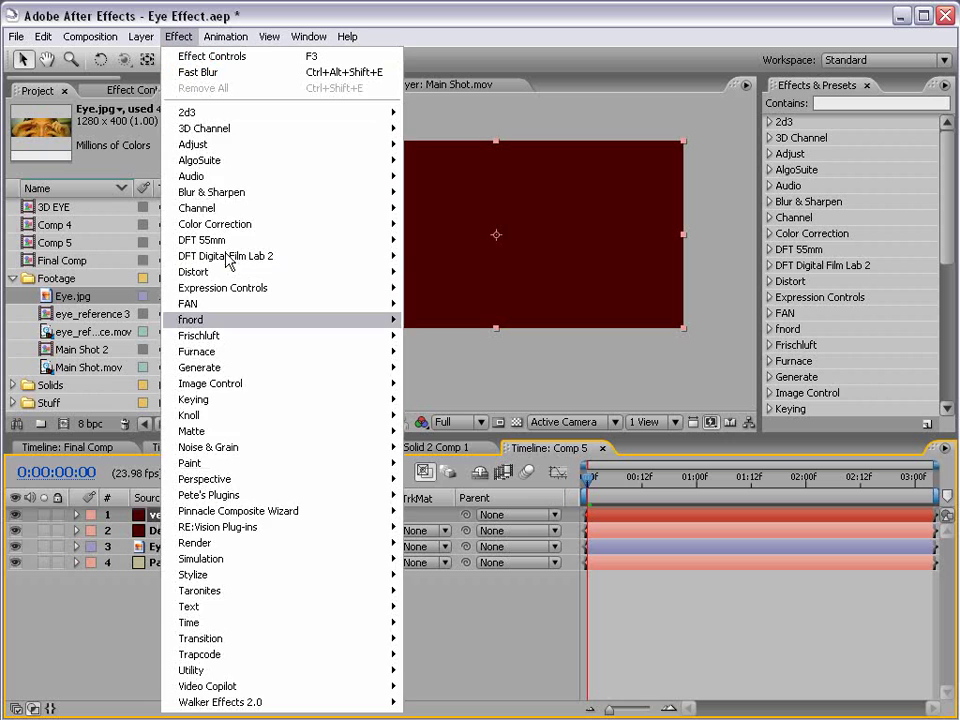
mouse_move(213, 454)
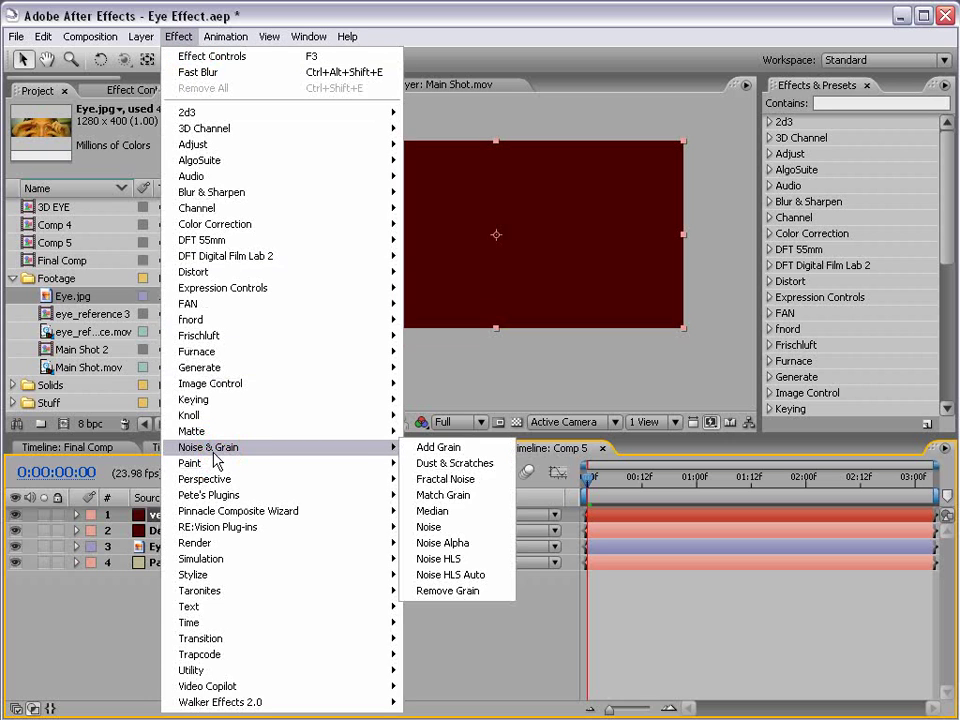
left_click(446, 479)
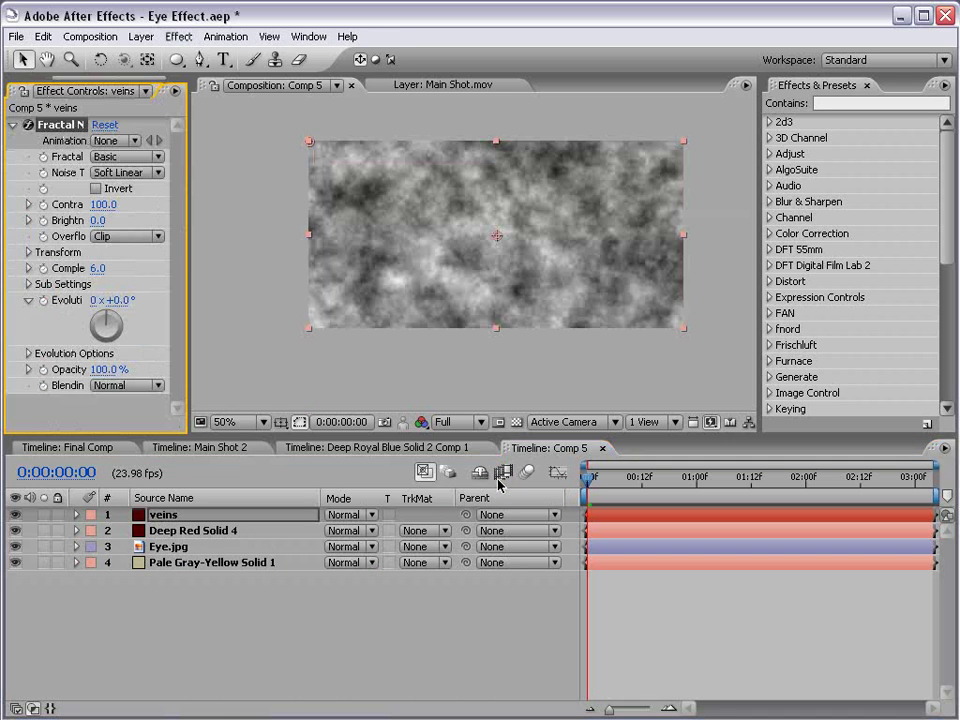
left_click_drag(191, 284, 302, 284)
left_click(28, 247)
left_click_drag(153, 294, 95, 292)
left_click_drag(152, 198, 253, 197)
left_click_drag(148, 215, 111, 215)
scroll(514, 242, "up", 1)
scroll(521, 253, "down", 1)
Step: Find the CC Vector Blur effect, apply it to the veins layer and adjust its Amount until the noise forms vein-like lines
left_click(842, 104)
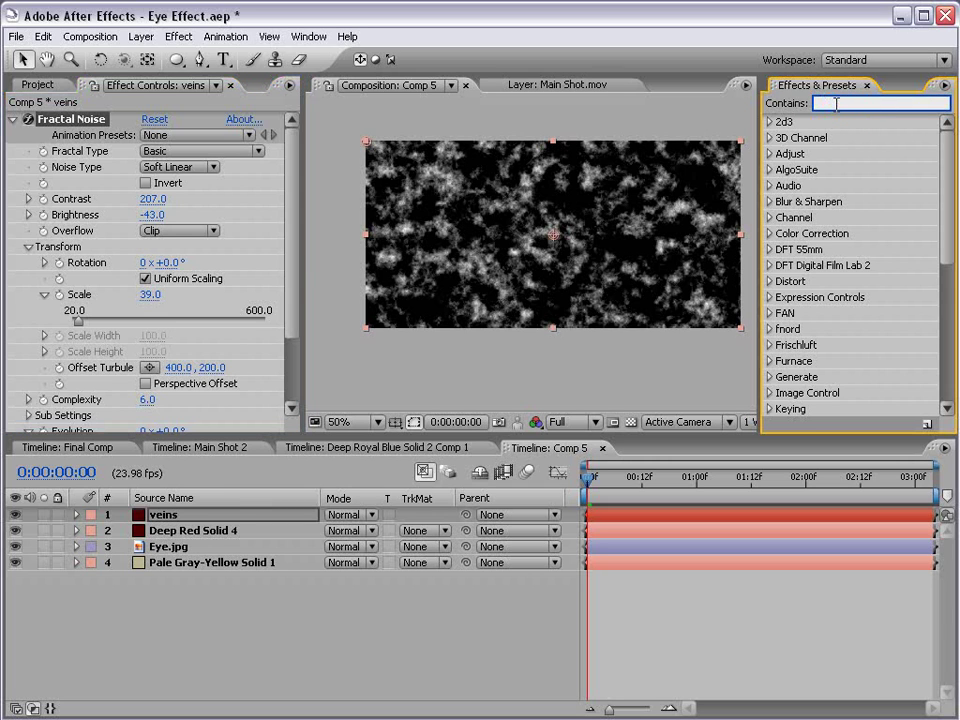
type("vect")
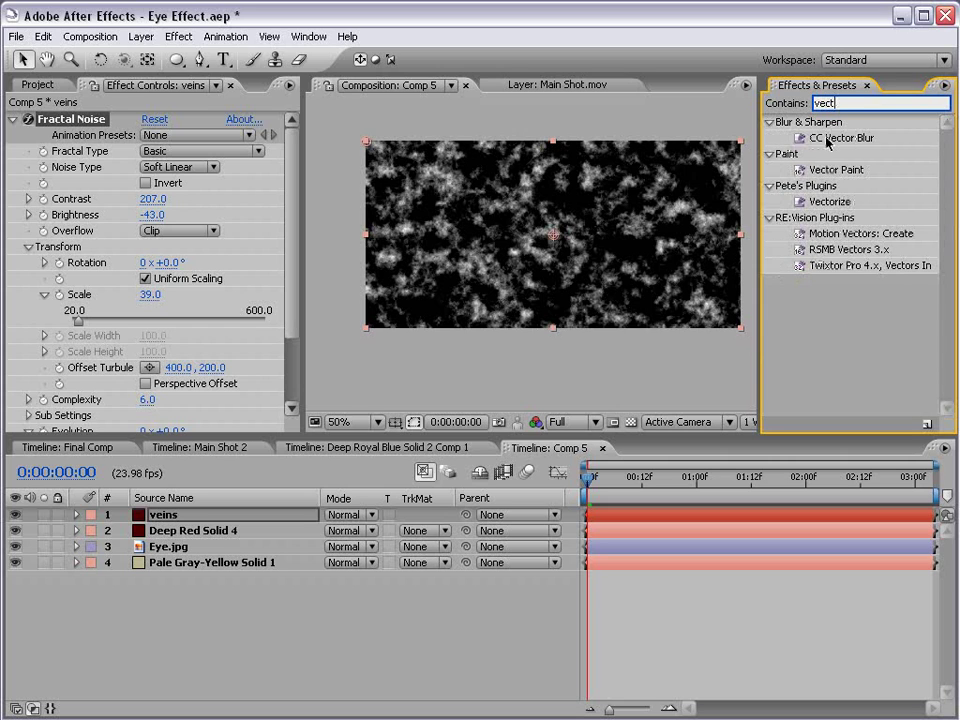
left_click_drag(830, 139, 543, 238)
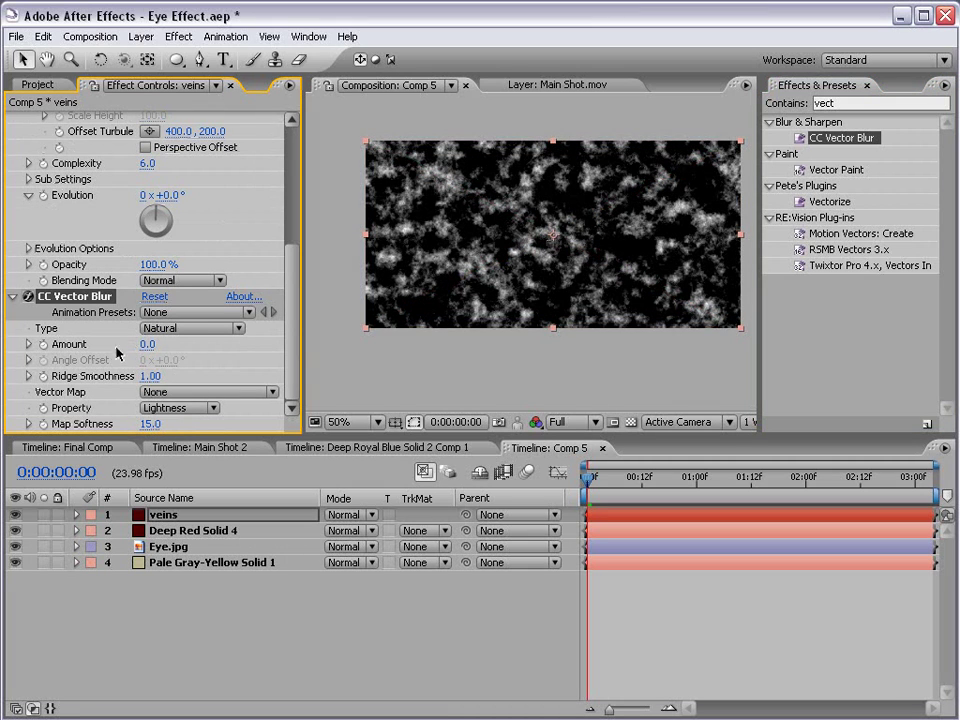
key("period")
left_click_drag(157, 350, 157, 344)
key("comma")
key("period")
Step: Reduce the Fractal Noise scale on the veins layer to 14 for a finer vein network
left_click_drag(288, 303, 291, 218)
left_click_drag(145, 183, 140, 182)
scroll(577, 301, "down", 1)
scroll(590, 233, "up", 1)
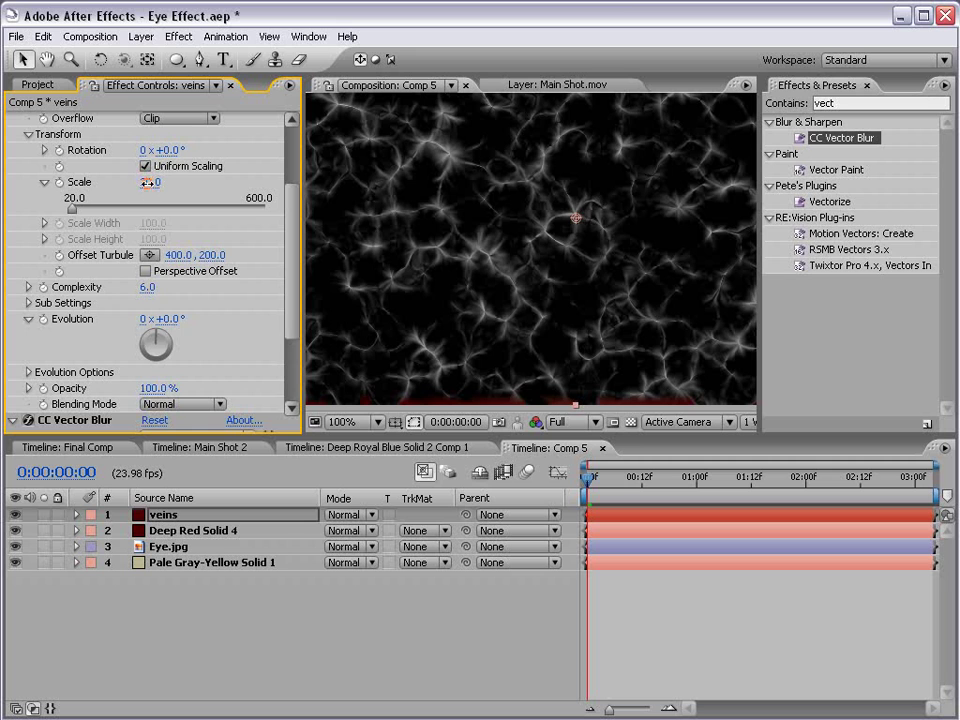
left_click_drag(144, 182, 143, 182)
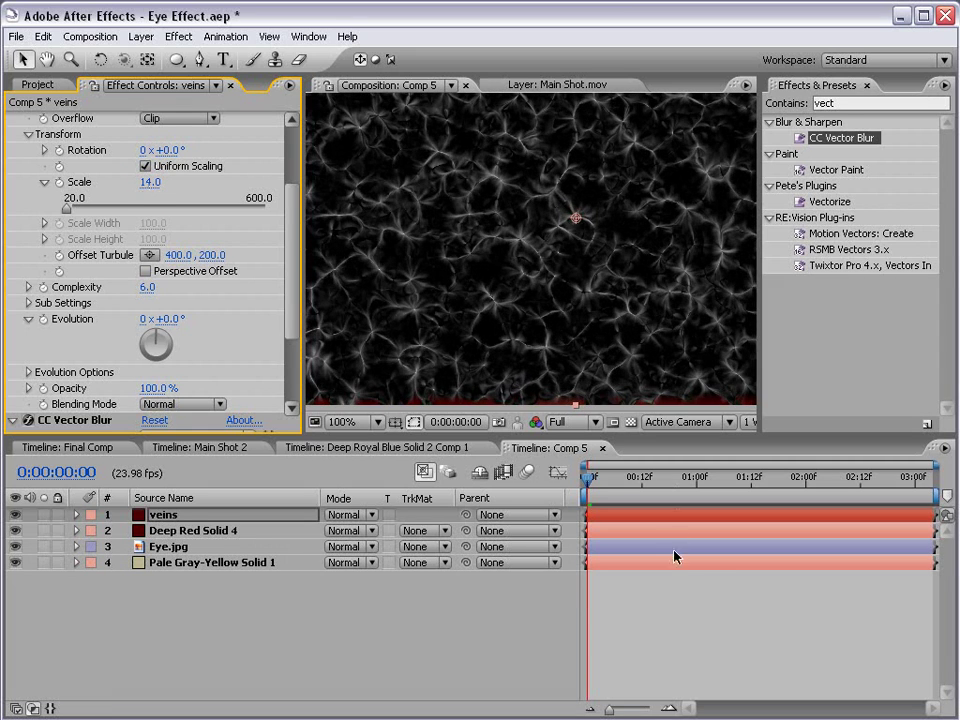
Step: Create an 800 x 400 solid in bright red, colour C00000
left_click(606, 296)
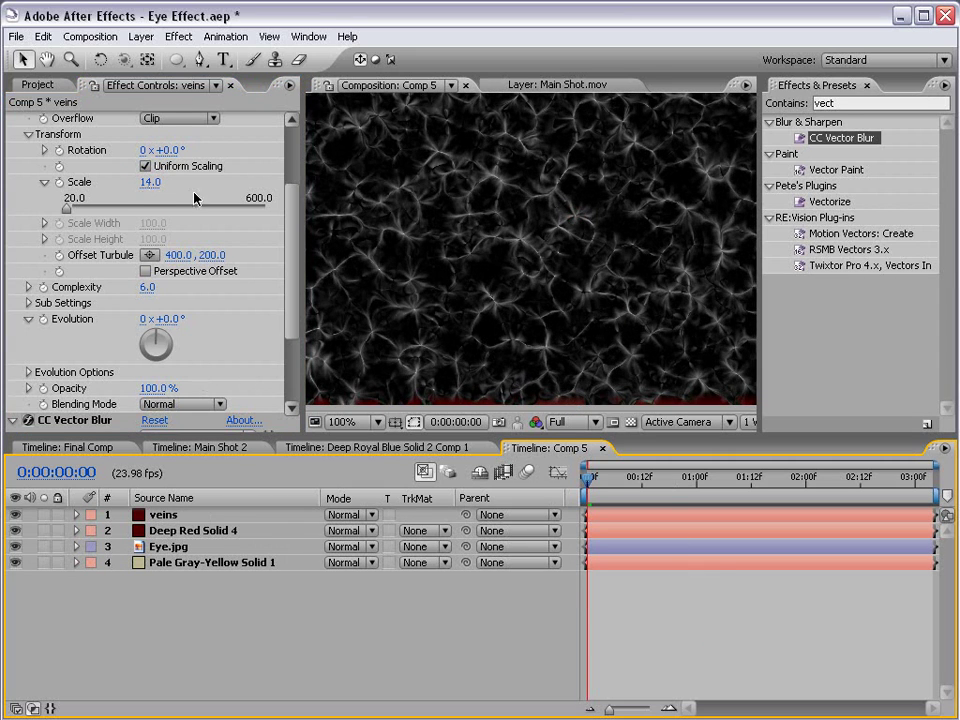
left_click(140, 36)
left_click(165, 60)
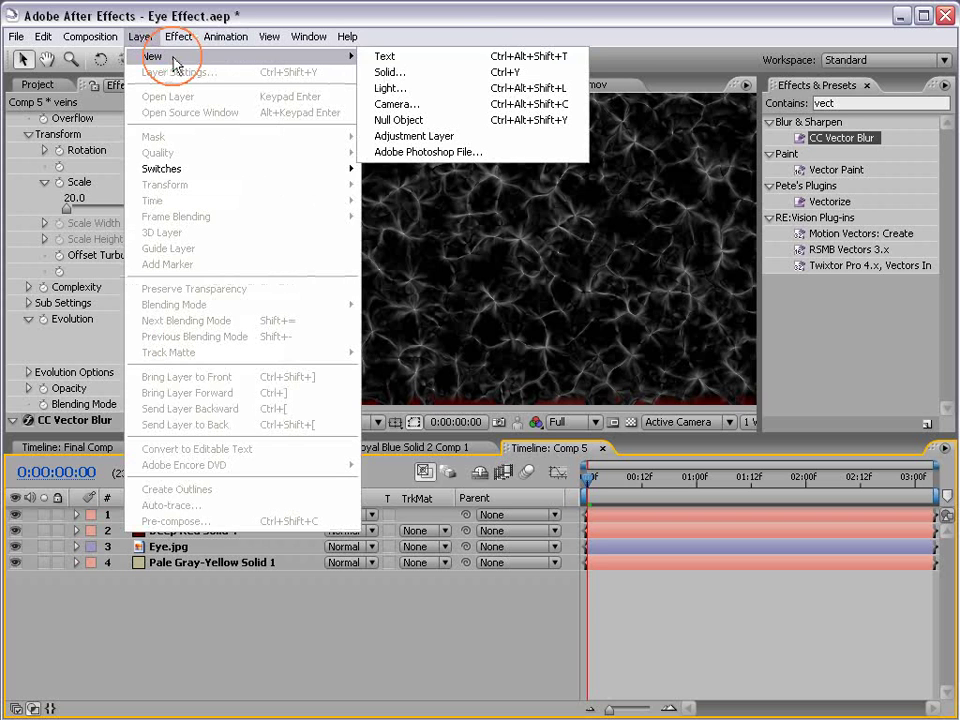
left_click(391, 73)
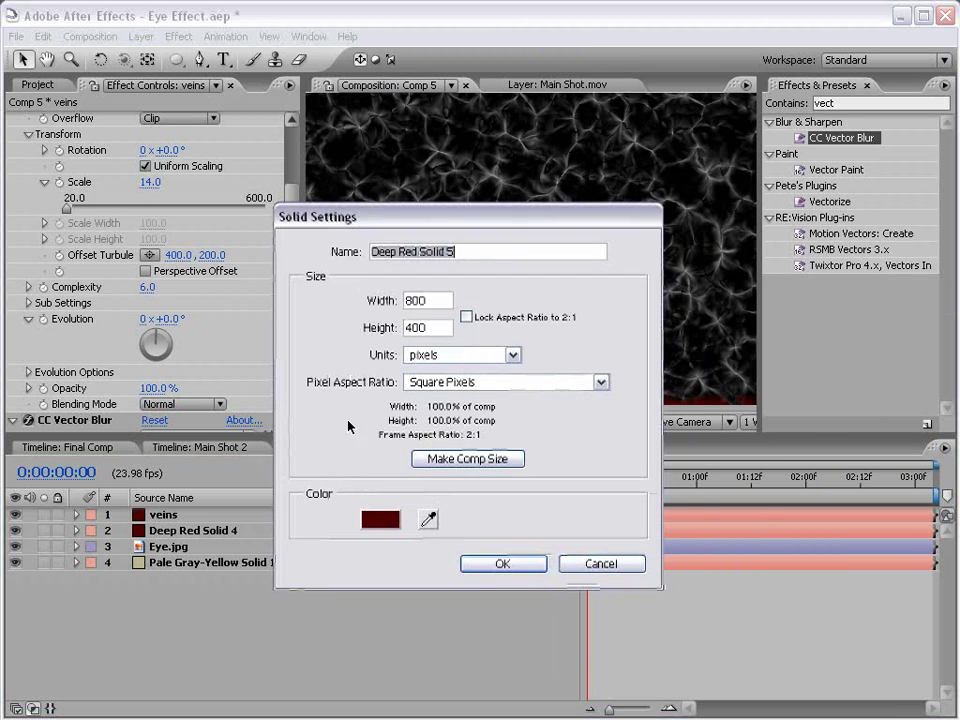
left_click(380, 528)
left_click_drag(533, 498, 565, 484)
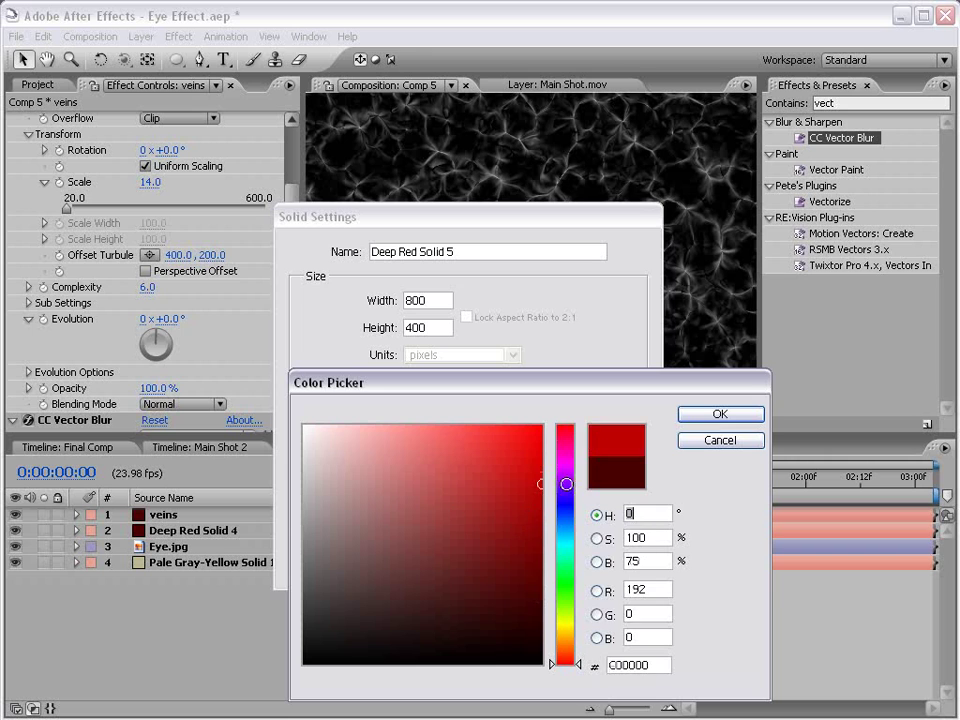
left_click(741, 414)
left_click(527, 561)
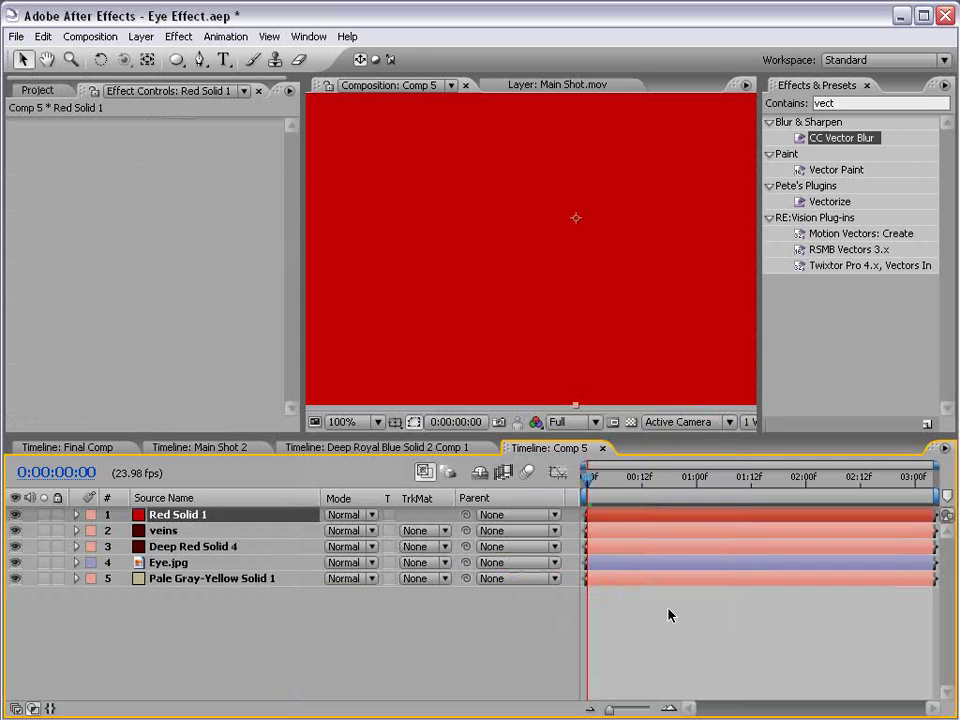
Step: Place the bright red solid directly below the veins layer and set its track matte to Luma Matte "veins"
mouse_move(182, 517)
left_mouse_down()
mouse_move(193, 551)
mouse_move(180, 532)
left_mouse_up()
left_click(172, 517)
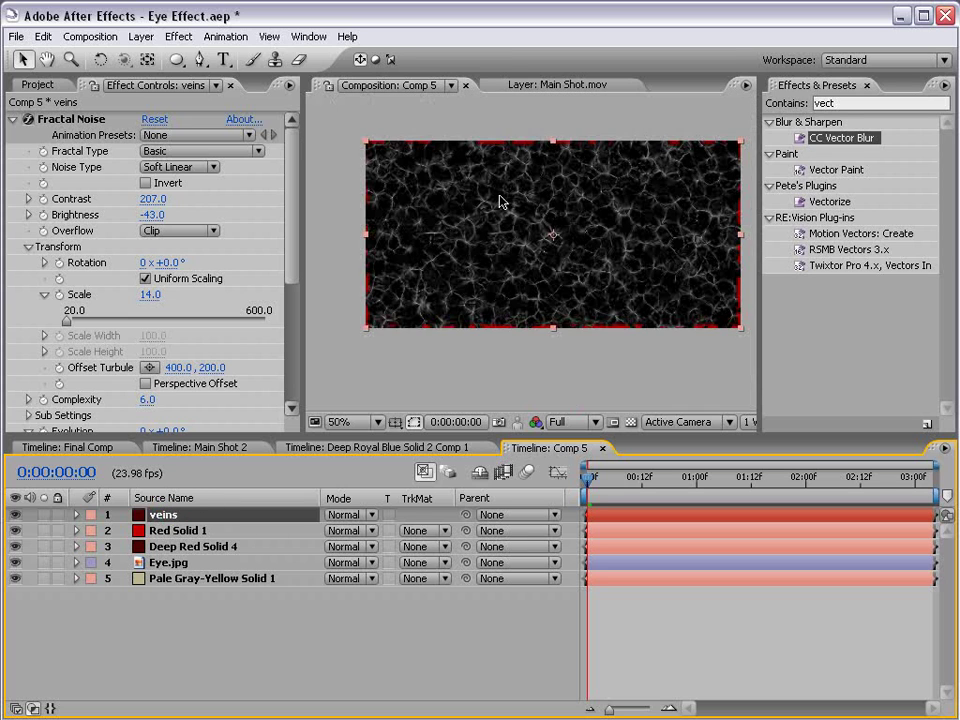
left_click(176, 531)
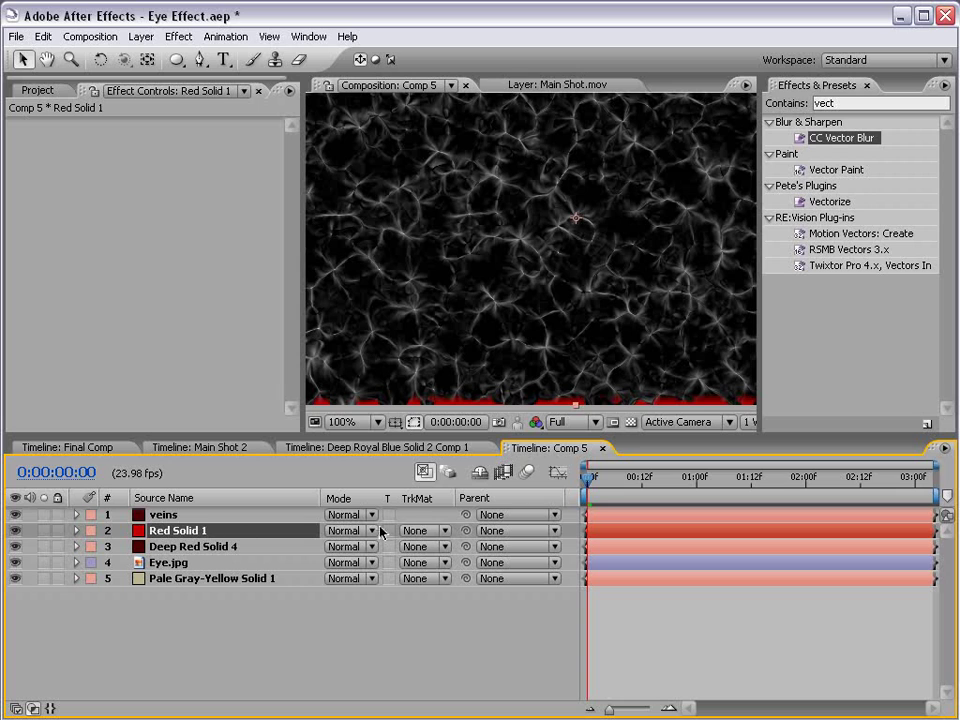
left_click(430, 531)
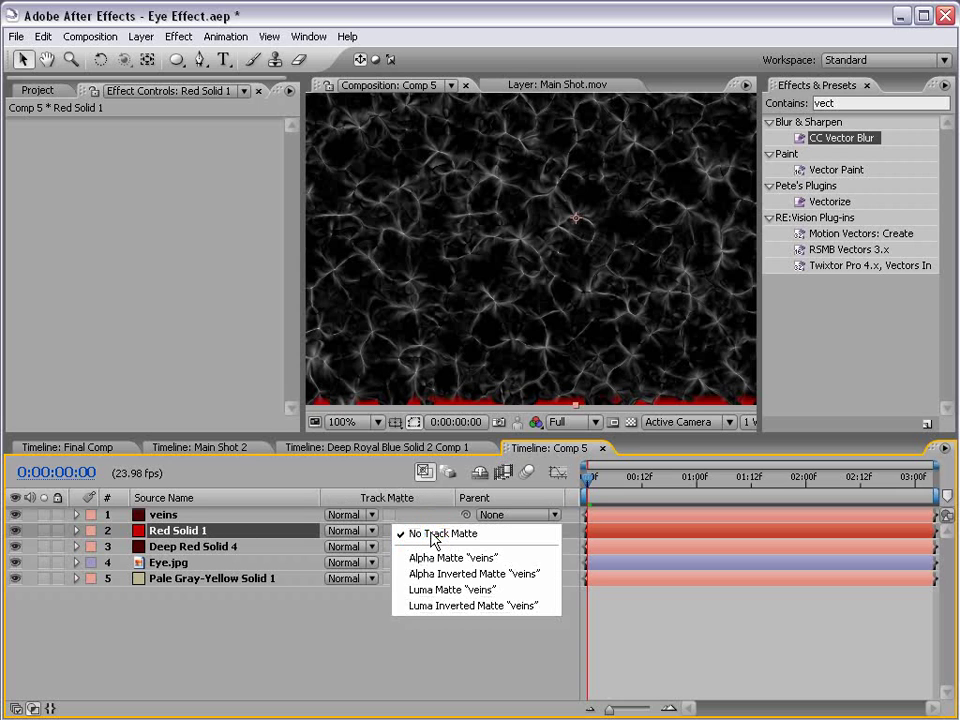
left_click(437, 589)
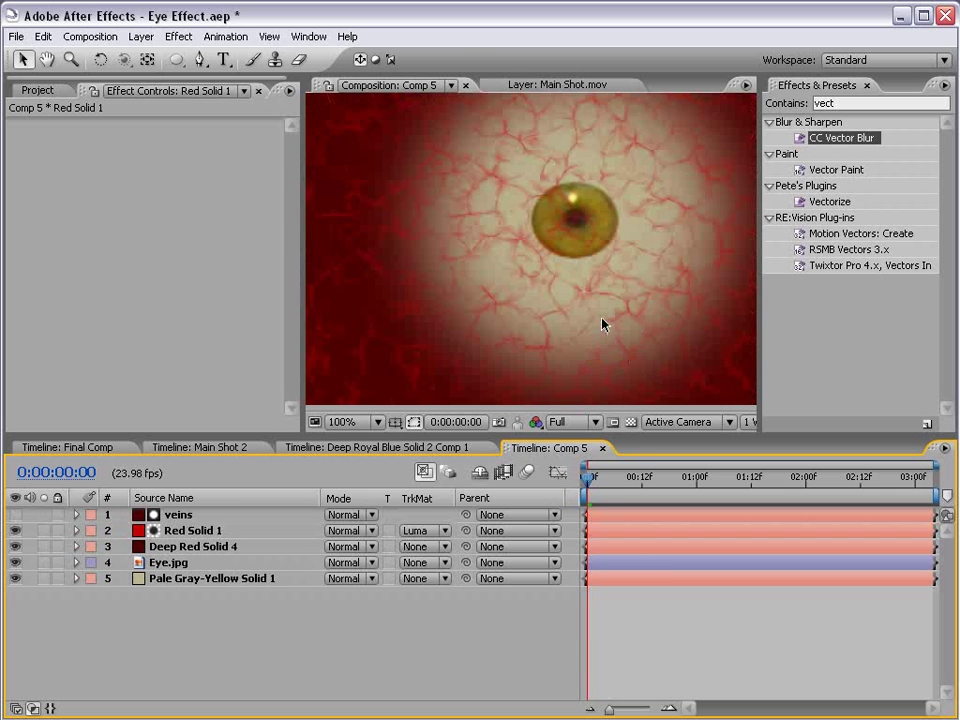
Step: Move the masked deep red solid to the top of the layer stack, above the veins and bright red layers
scroll(600, 315, "down", 2)
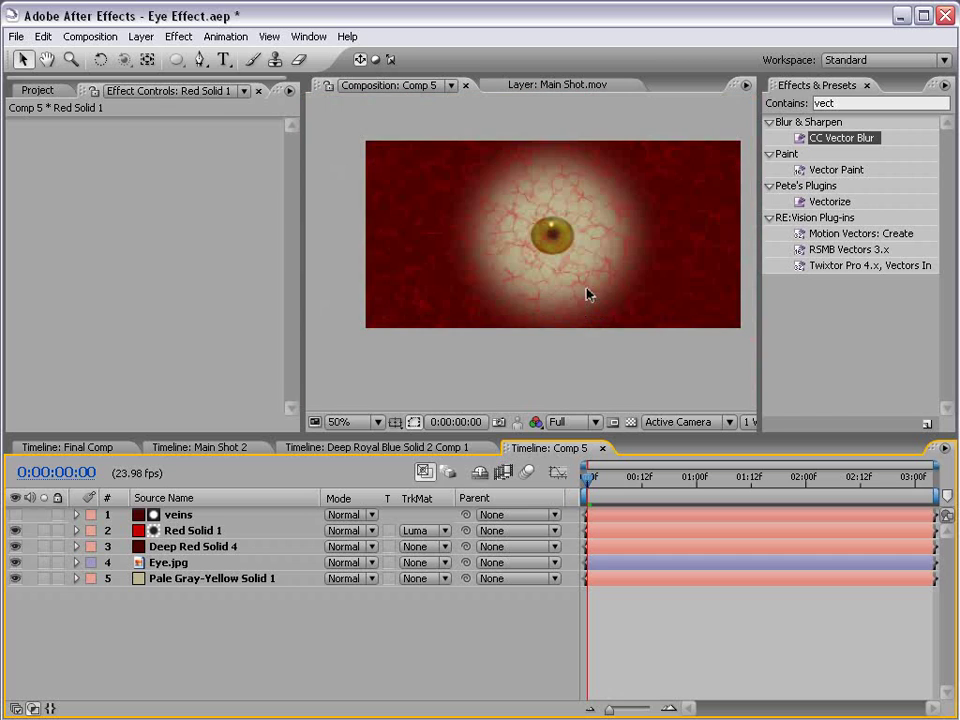
left_click(182, 547)
left_click_drag(170, 553, 172, 514)
left_click(570, 341)
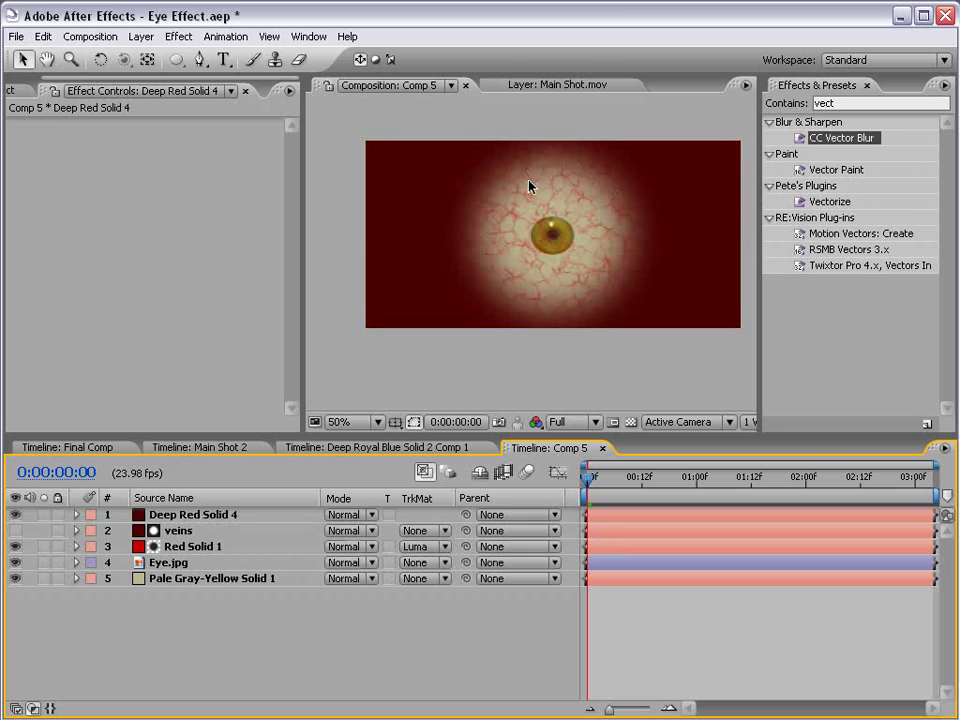
scroll(509, 205, "up", 2)
scroll(520, 270, "down", 2)
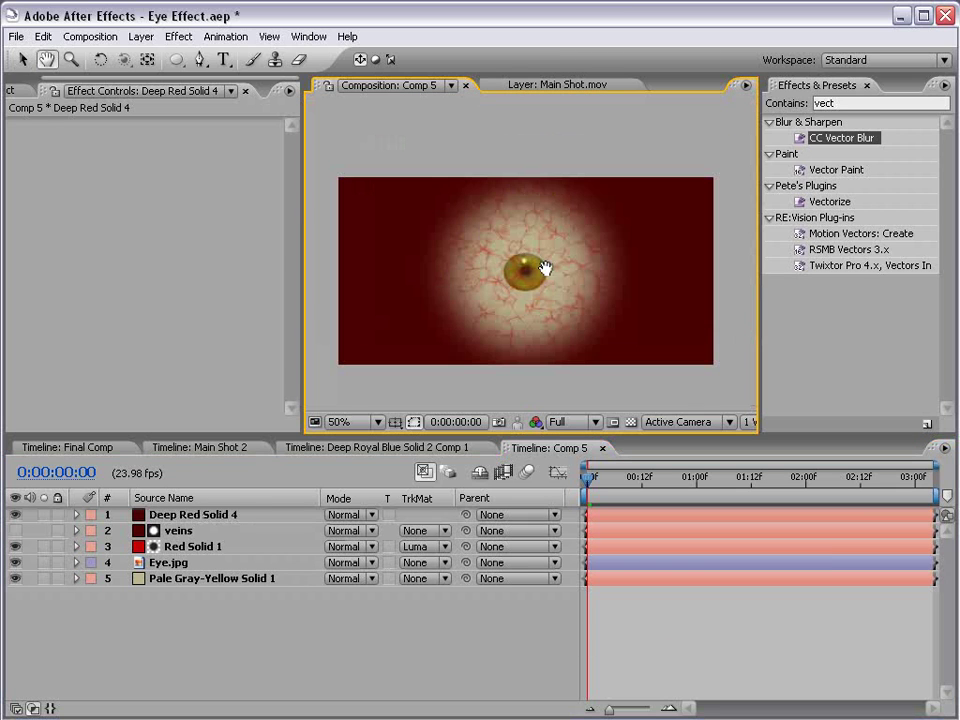
Step: Draw a circular mask about 100 px across around the iris on the bright red vein-colour solid and show its mask properties
left_click(190, 547)
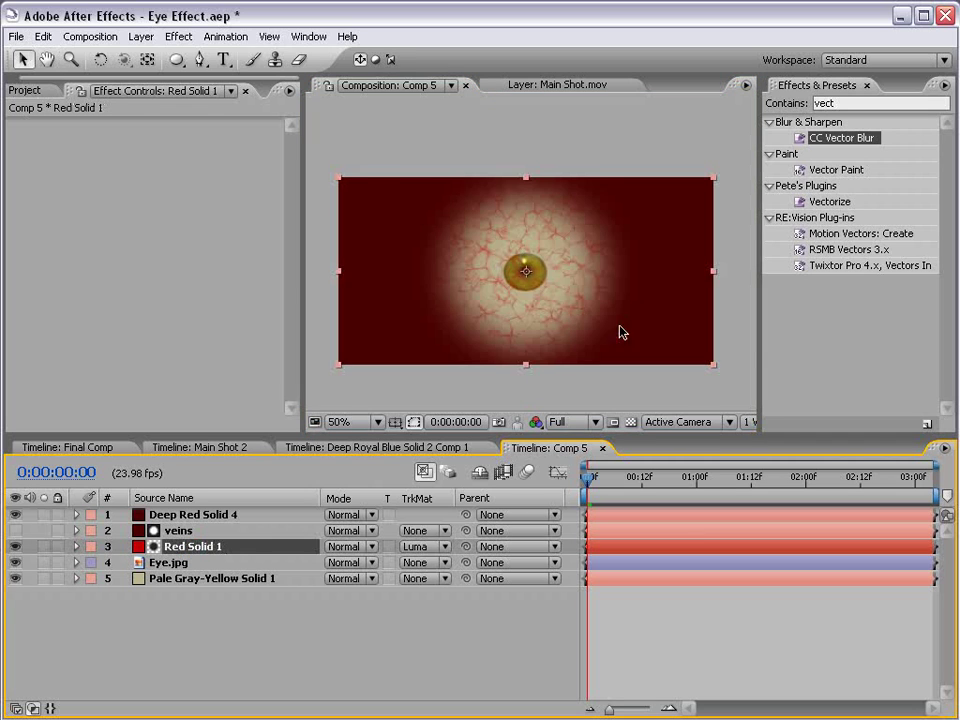
scroll(636, 318, "up", 2)
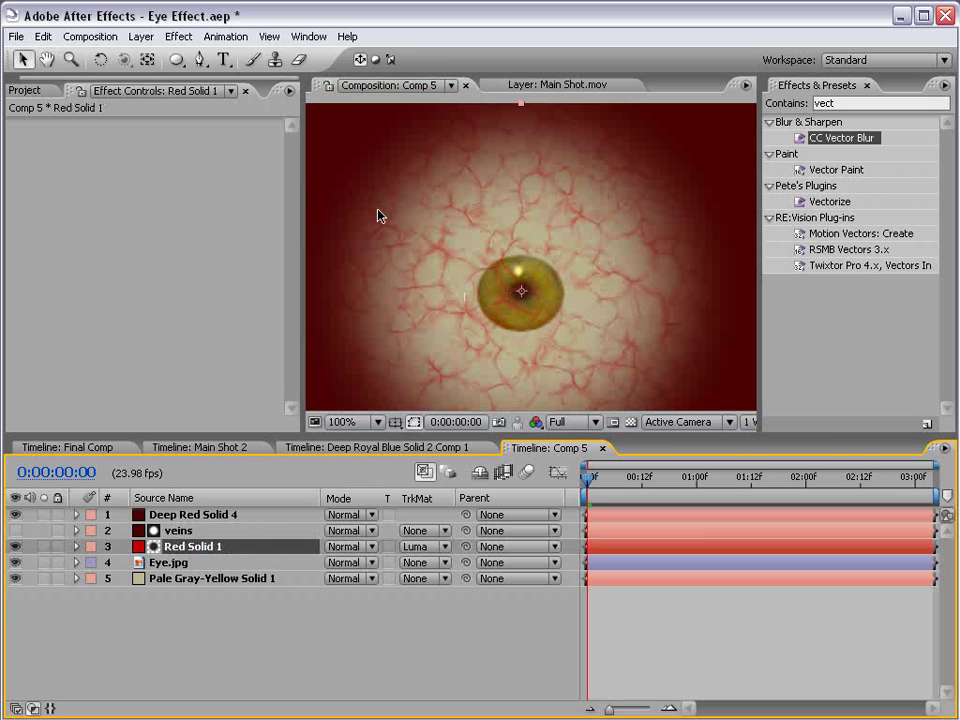
left_click_drag(176, 60, 210, 80)
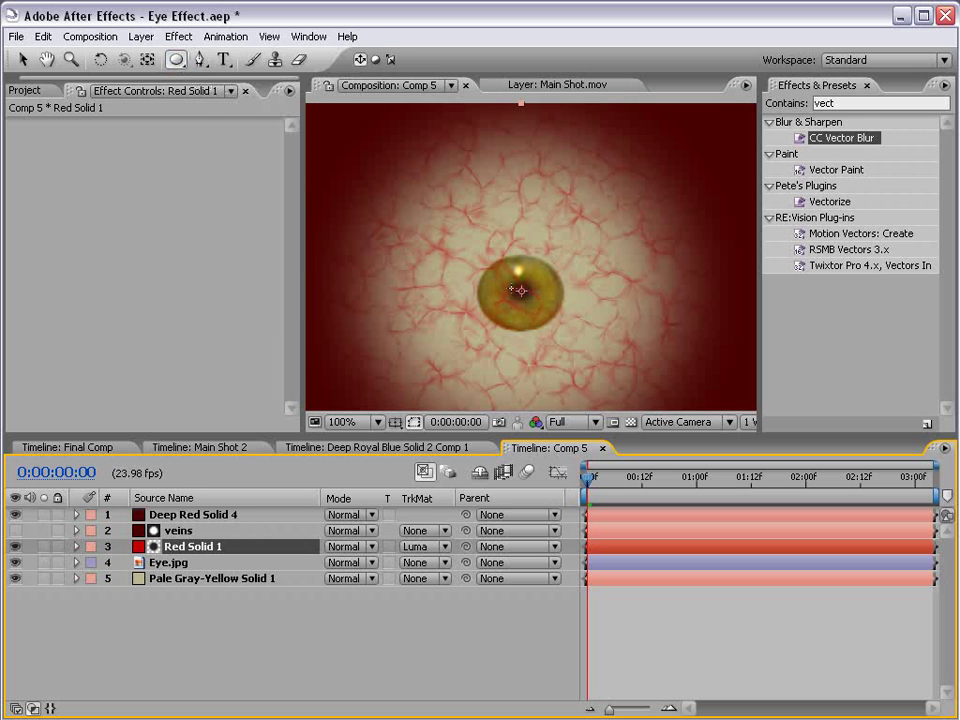
left_click_drag(522, 291, 575, 348)
key("m")
key("m")
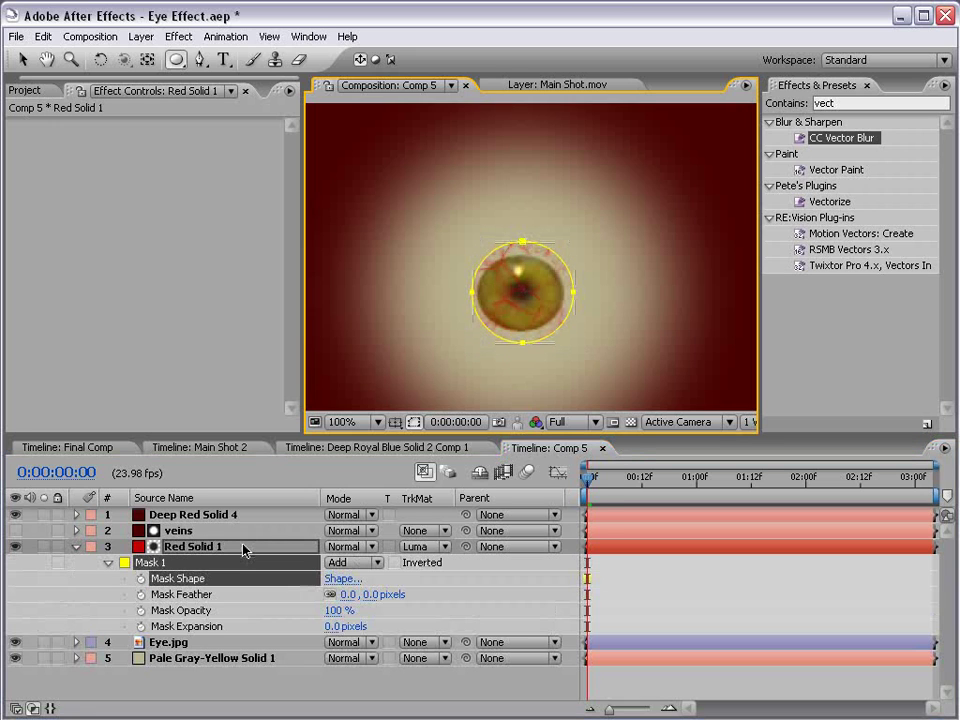
Step: Set the iris mask on the bright red solid to Subtract, with a 57-pixel feather and 23-pixel expansion
key("v")
left_click(350, 562)
left_click(362, 577)
left_click_drag(372, 595, 420, 584)
left_click_drag(334, 628, 355, 627)
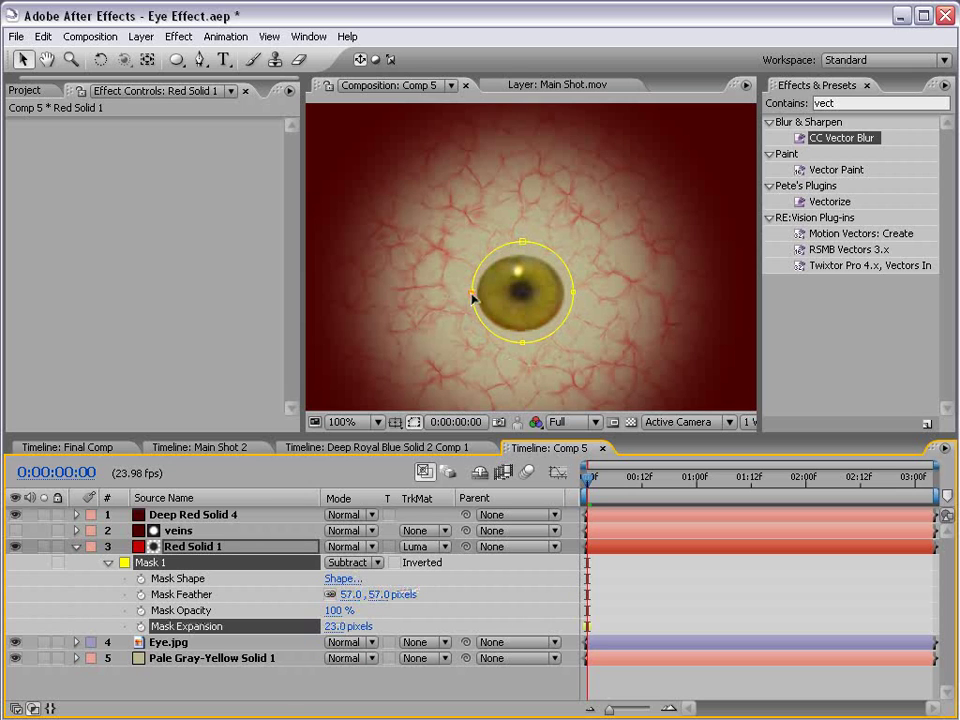
left_click(697, 592)
scroll(522, 292, "down", 1)
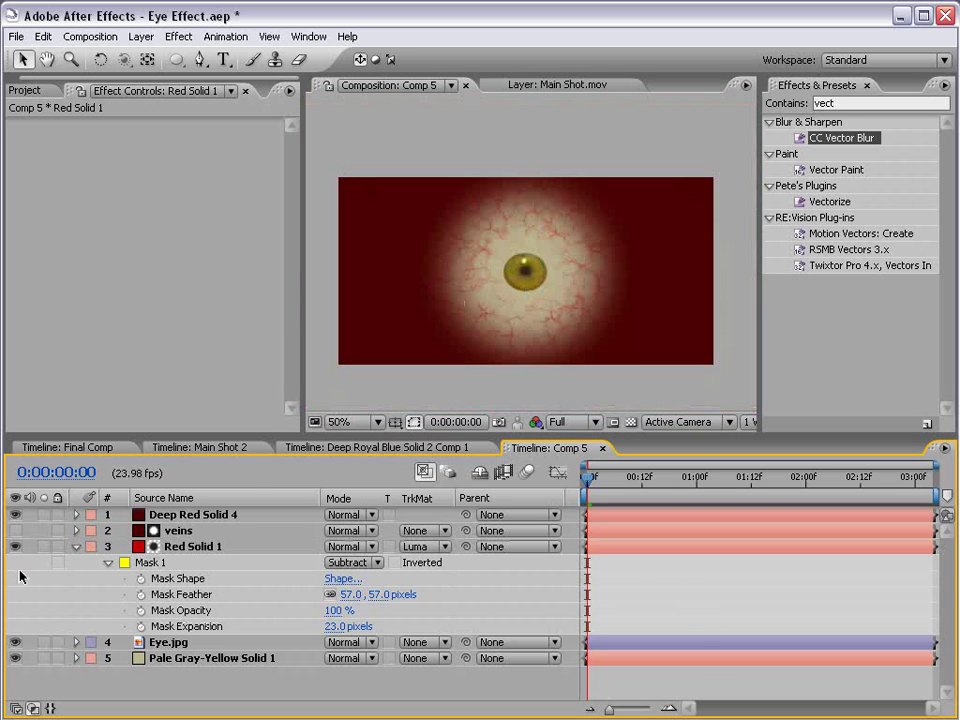
left_click(76, 546)
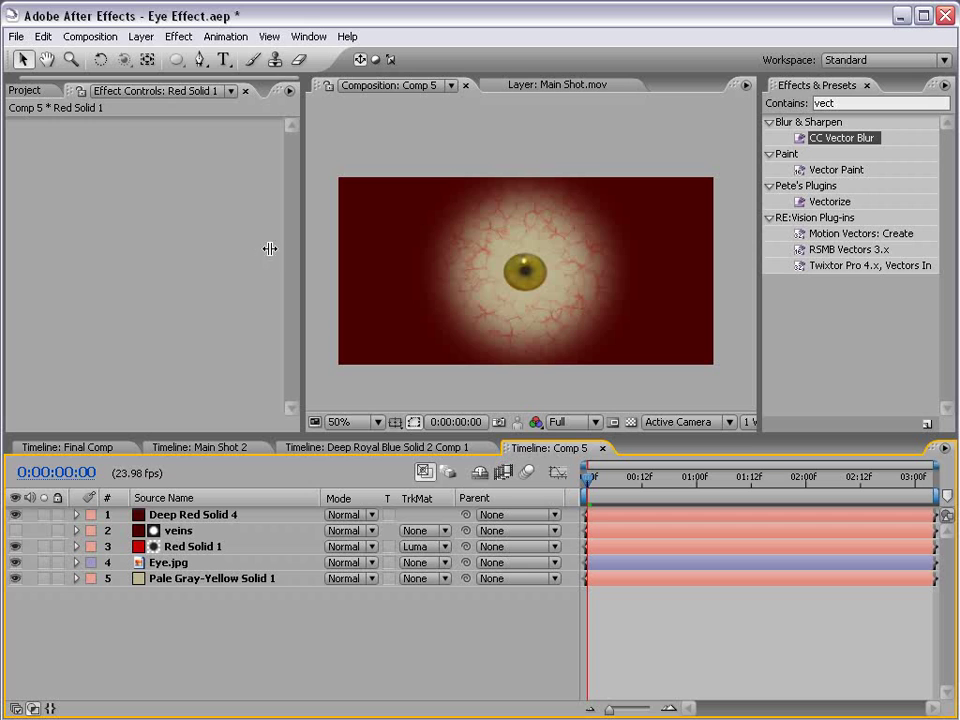
Step: Create an 800 x 400 solid in a slightly darker red than the vein-colour solid
left_click(141, 36)
mouse_move(250, 56)
left_click(405, 77)
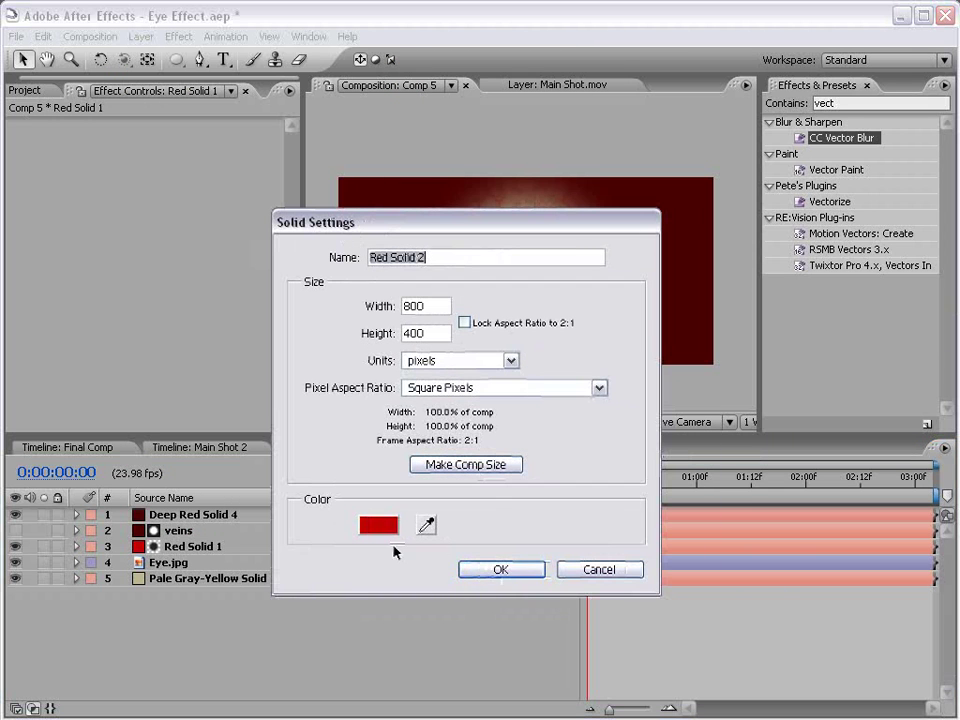
left_click(379, 527)
left_click(541, 508)
left_click(720, 414)
left_click(499, 567)
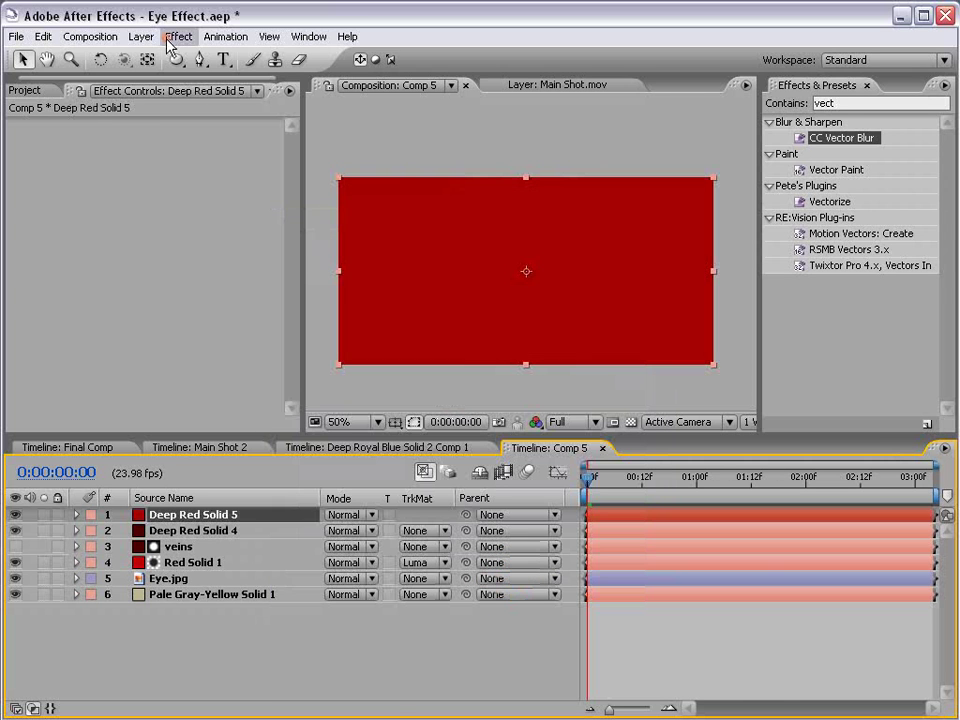
Step: Apply Fractal Noise to the new red solid with its blending mode set to Multiply and complexity at 5.8
left_click(176, 38)
mouse_move(237, 452)
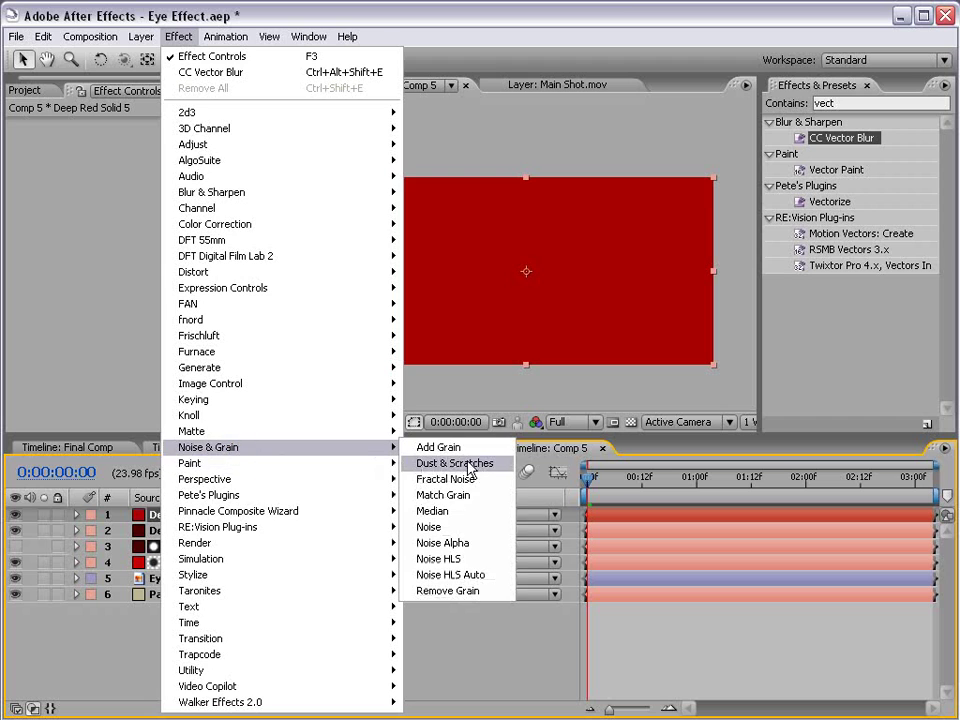
left_click(497, 482)
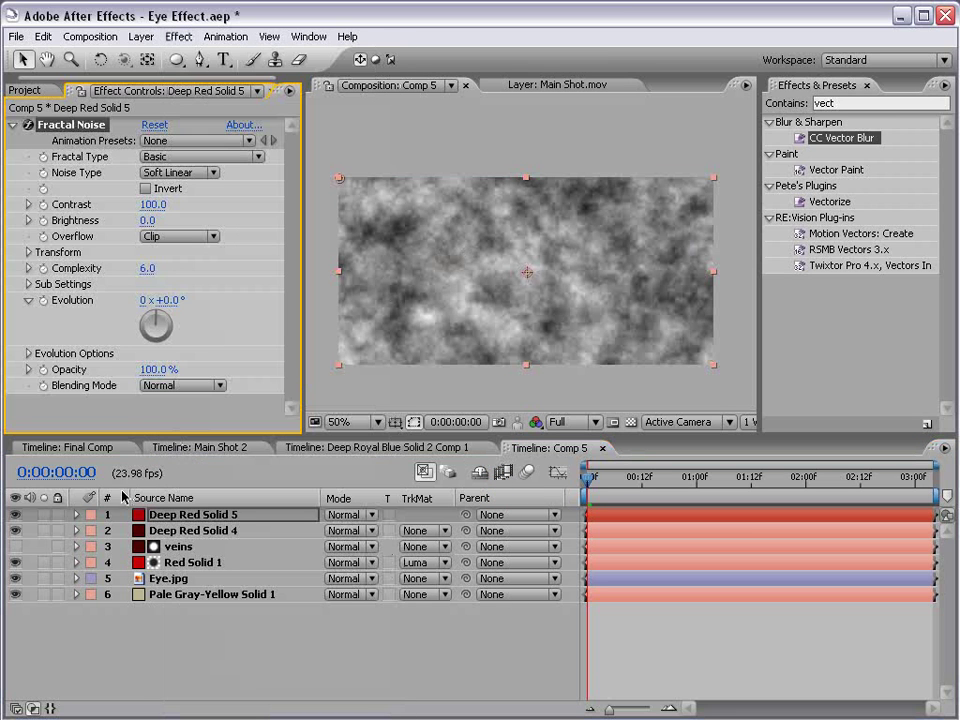
left_click(163, 386)
left_click(170, 423)
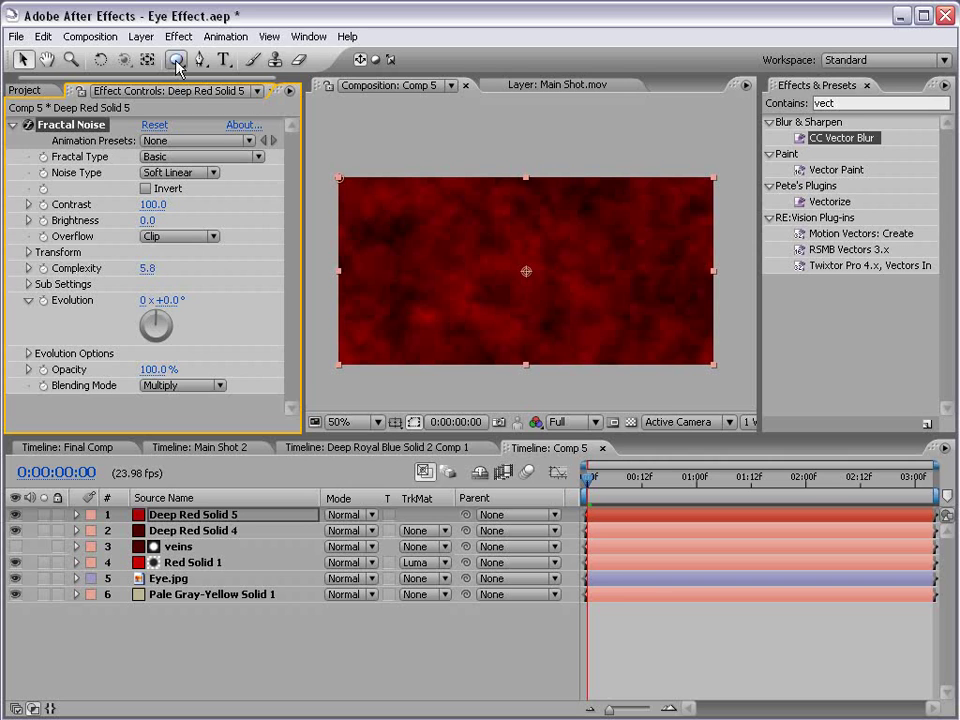
Step: Place the noisy red solid directly below the top deep red solid and draw a circular mask centred on the eye
left_click(183, 516)
left_click_drag(182, 540, 183, 541)
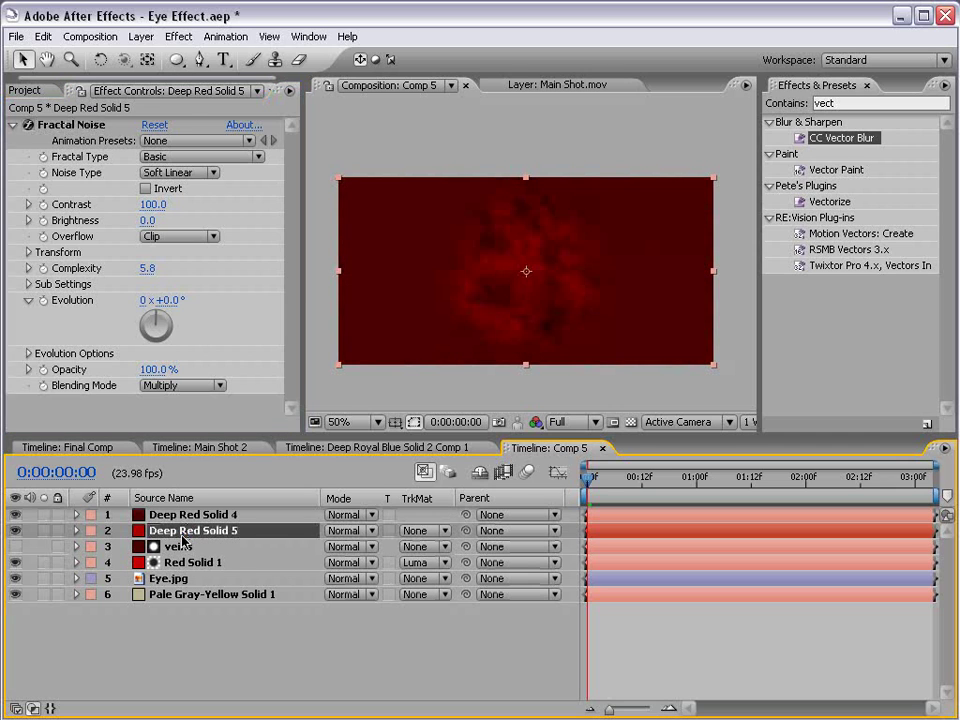
left_click_drag(176, 59, 205, 79)
left_click_drag(525, 270, 590, 333)
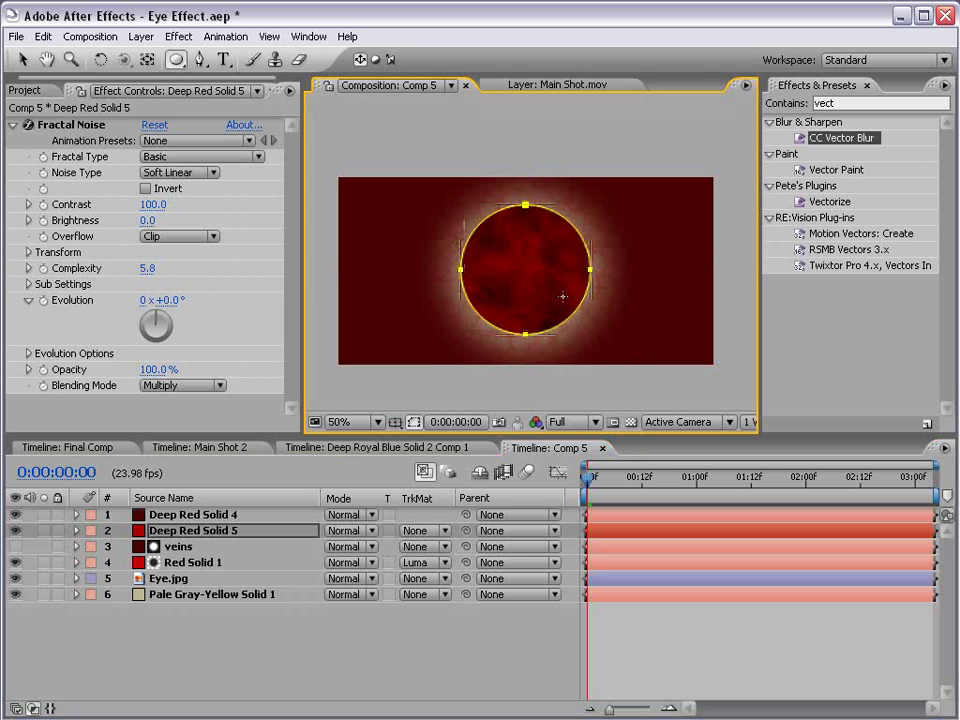
key("m")
key("m")
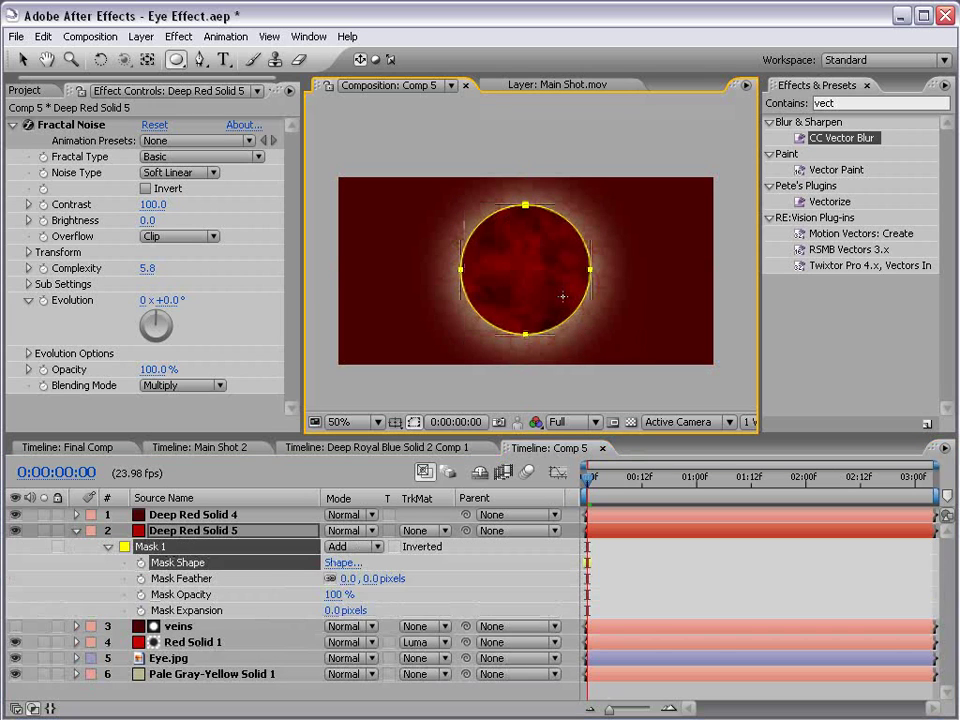
Step: Set the noisy red solid's mask to Subtract with a feather of 139 pixels
left_click(357, 546)
left_click(349, 577)
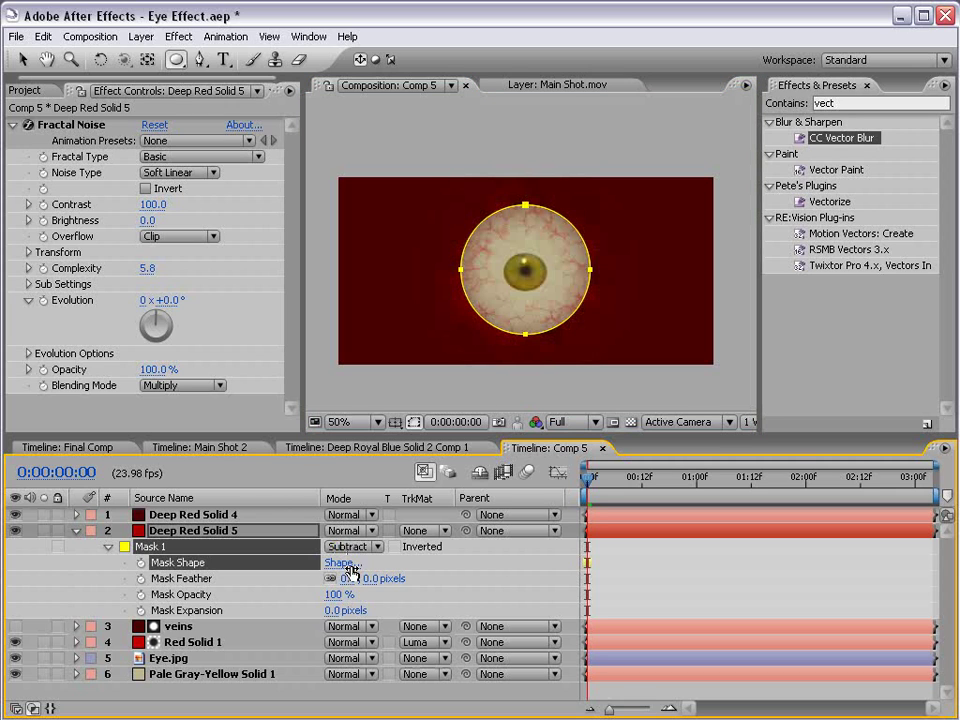
left_click_drag(352, 577, 460, 561)
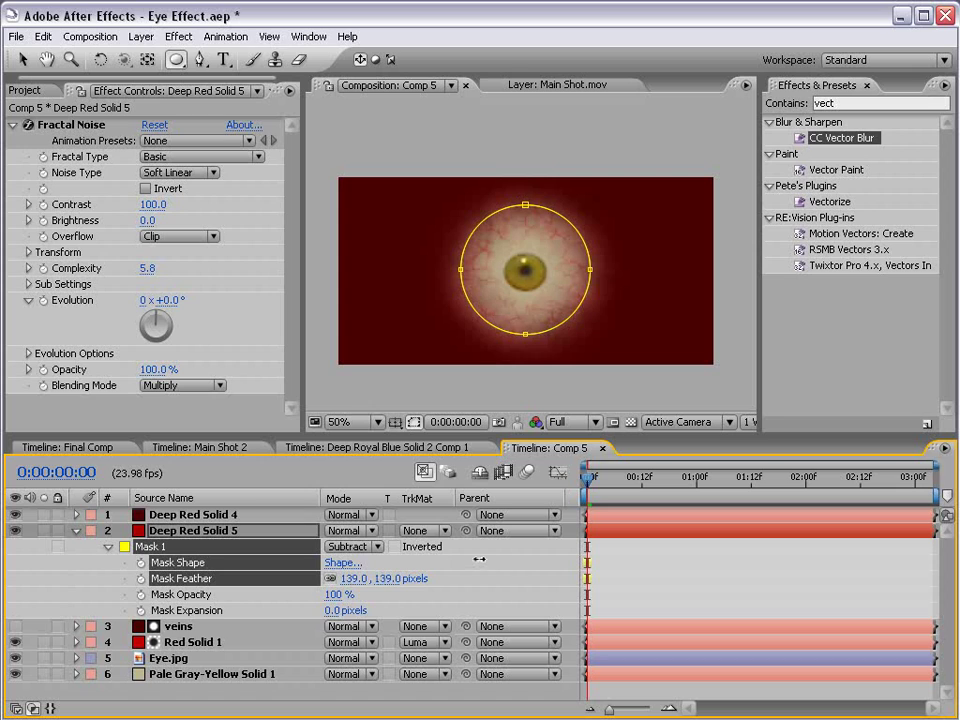
left_click(692, 566)
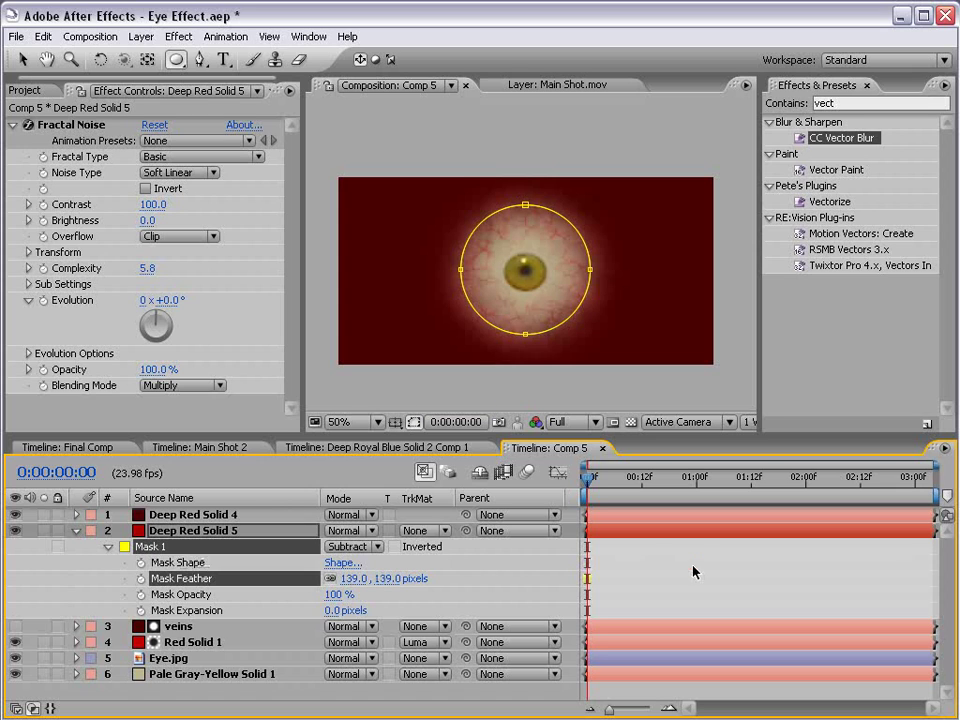
Step: Set the top deep red solid's mask expansion to 16 pixels and widen the mask sideways into a horizontal oval
left_click(198, 516)
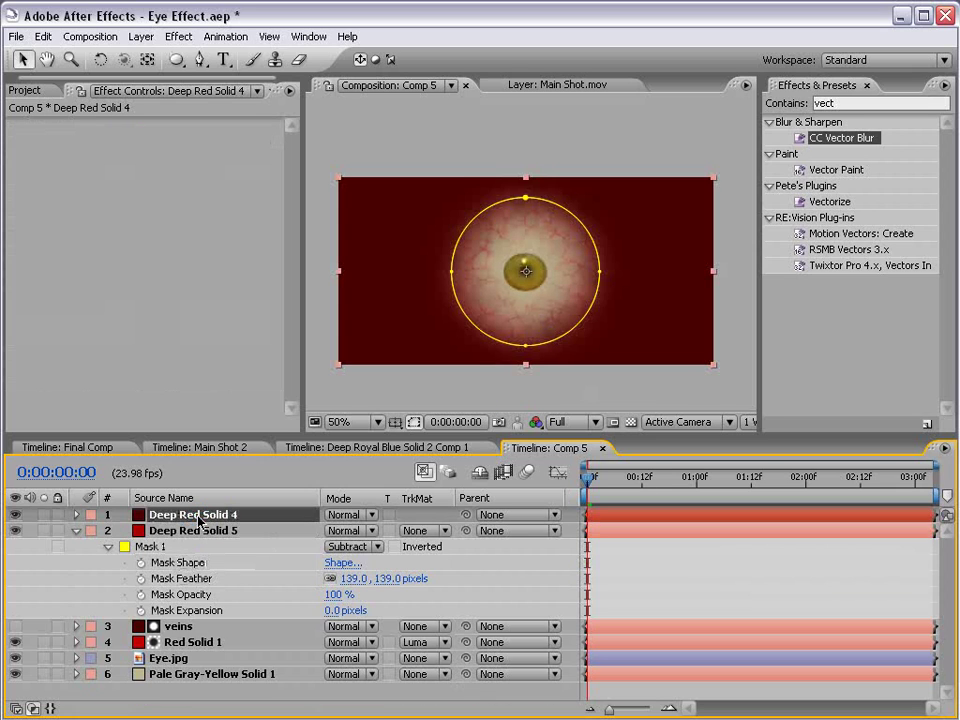
key("m")
key("m")
left_click_drag(328, 594, 344, 594)
left_click_drag(601, 273, 614, 271)
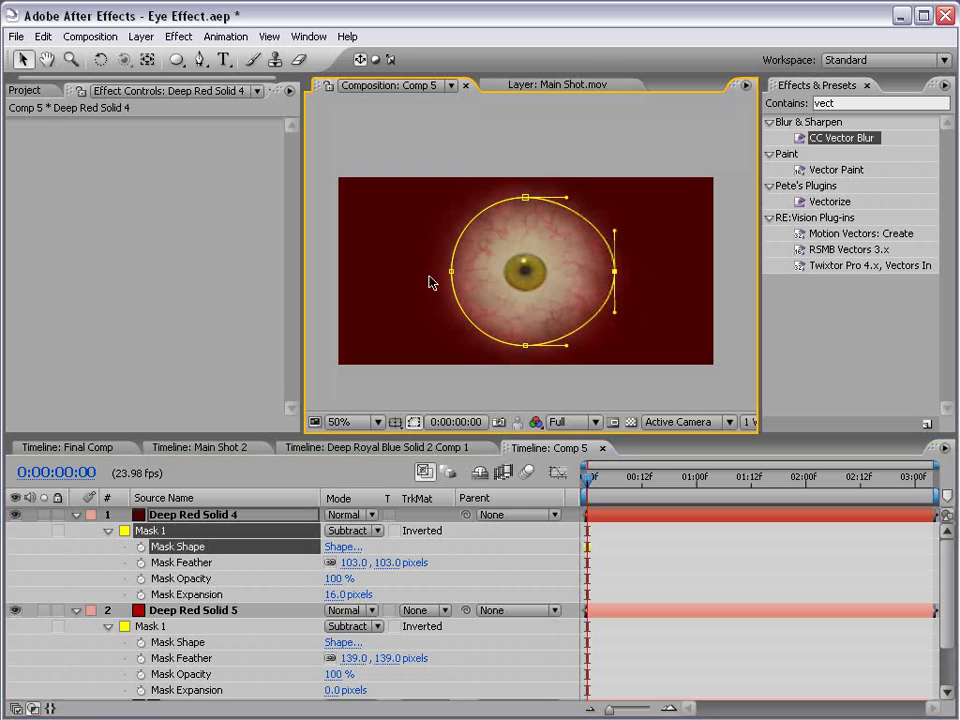
left_click_drag(455, 277, 441, 274)
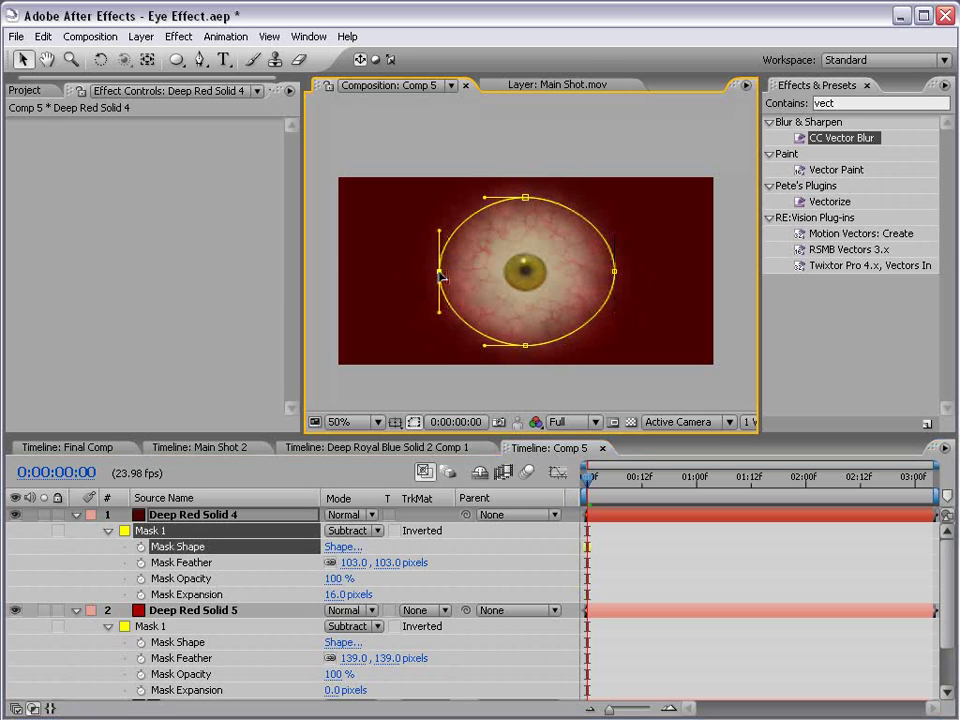
left_click(627, 554)
Step: Set the noisy red solid's mask feather to 81 pixels and expansion to -39 pixels, then check the enlarged composition
left_click(190, 617)
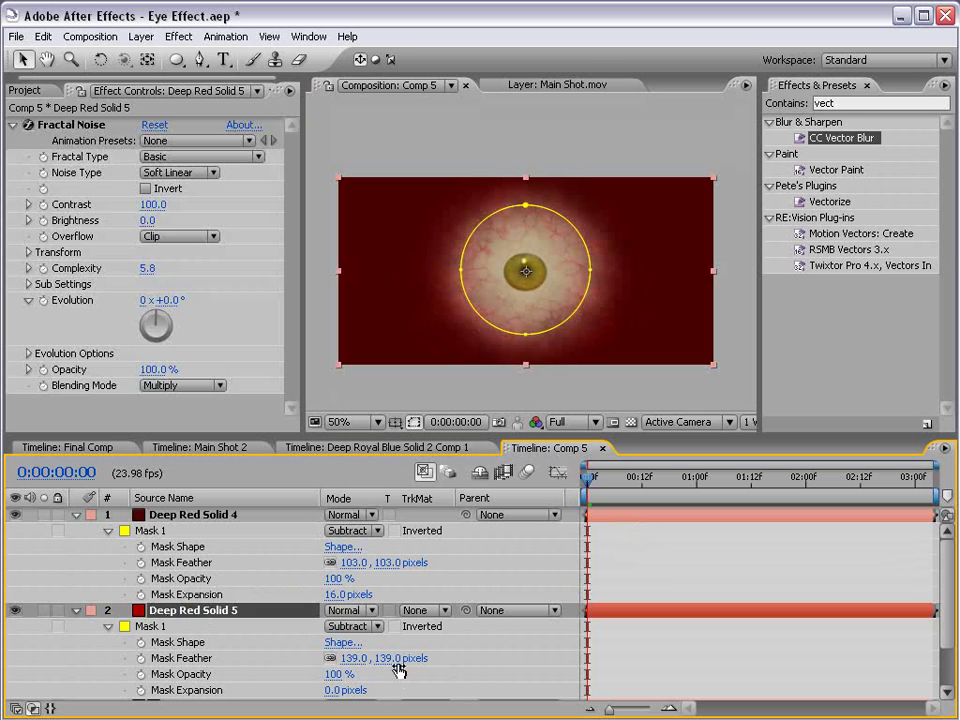
left_click_drag(352, 658, 287, 692)
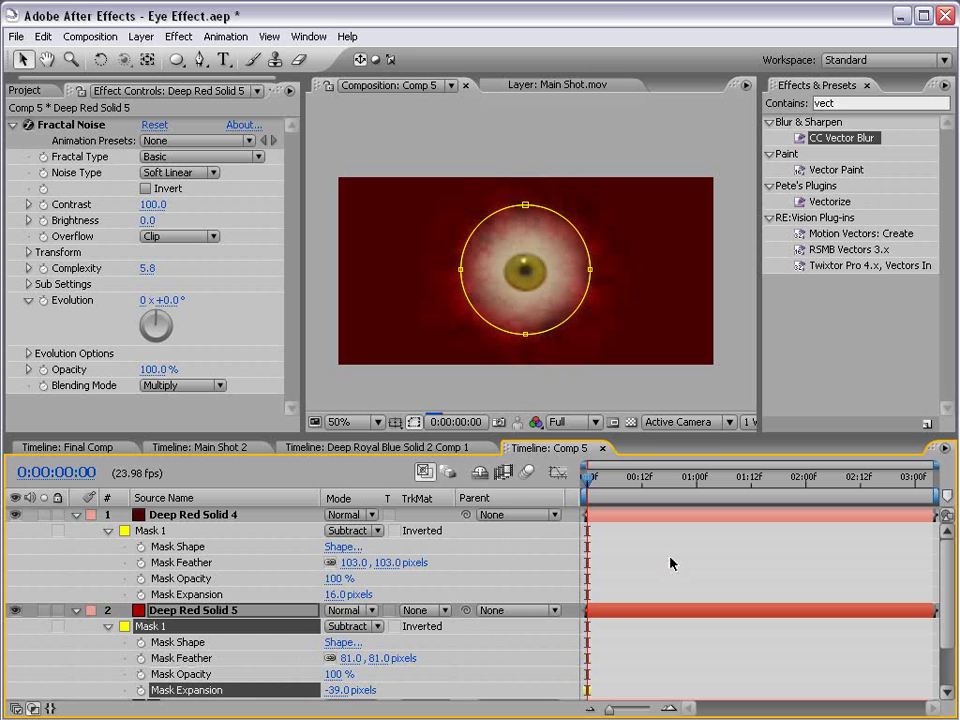
key("grave")
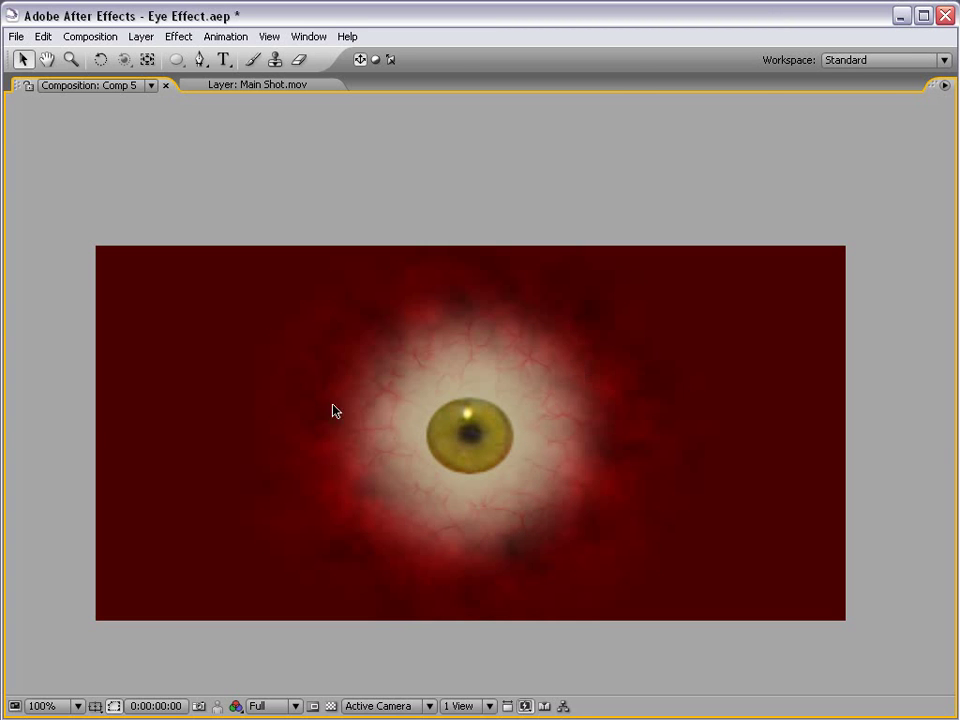
key("grave")
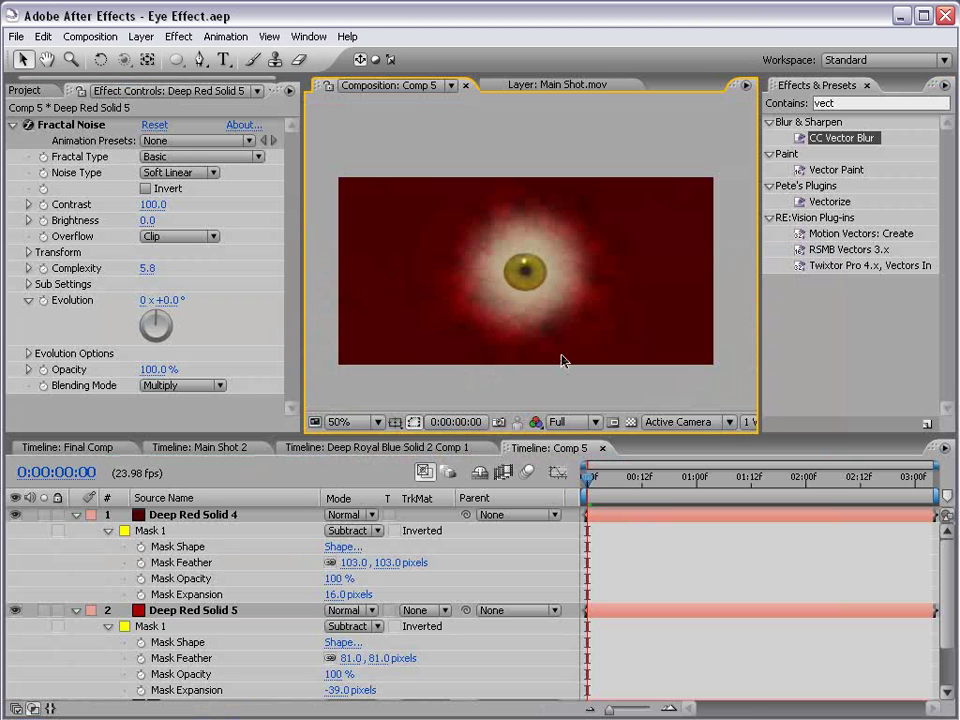
left_click(76, 514)
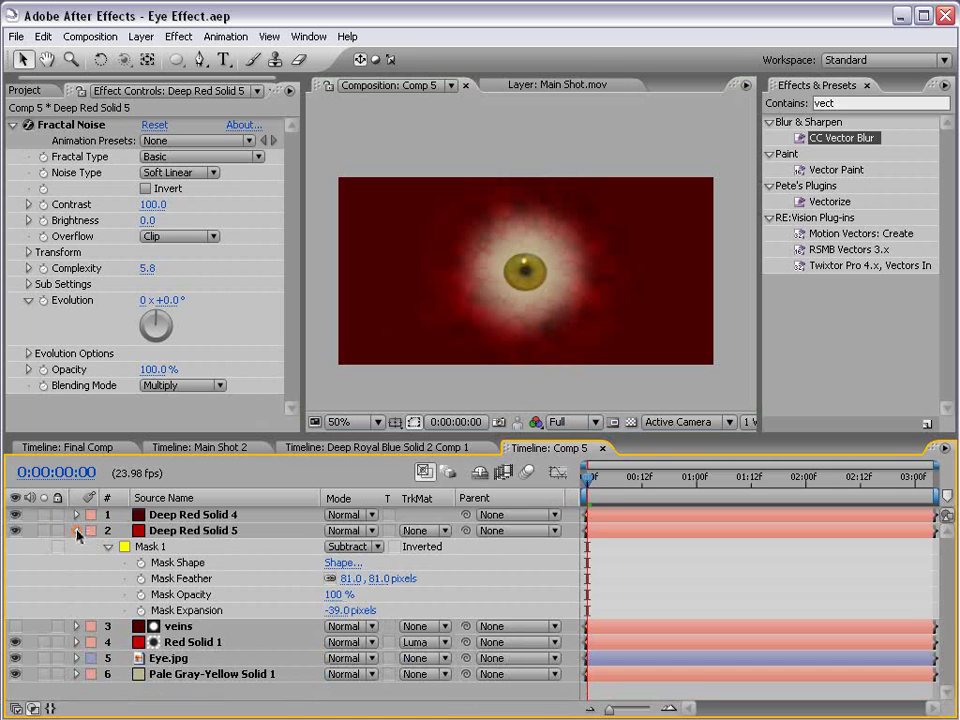
left_click(76, 530)
Step: Change the pale gray-yellow background solid to a darker, medium gray-yellow and check the eye texture up close
left_click(213, 594)
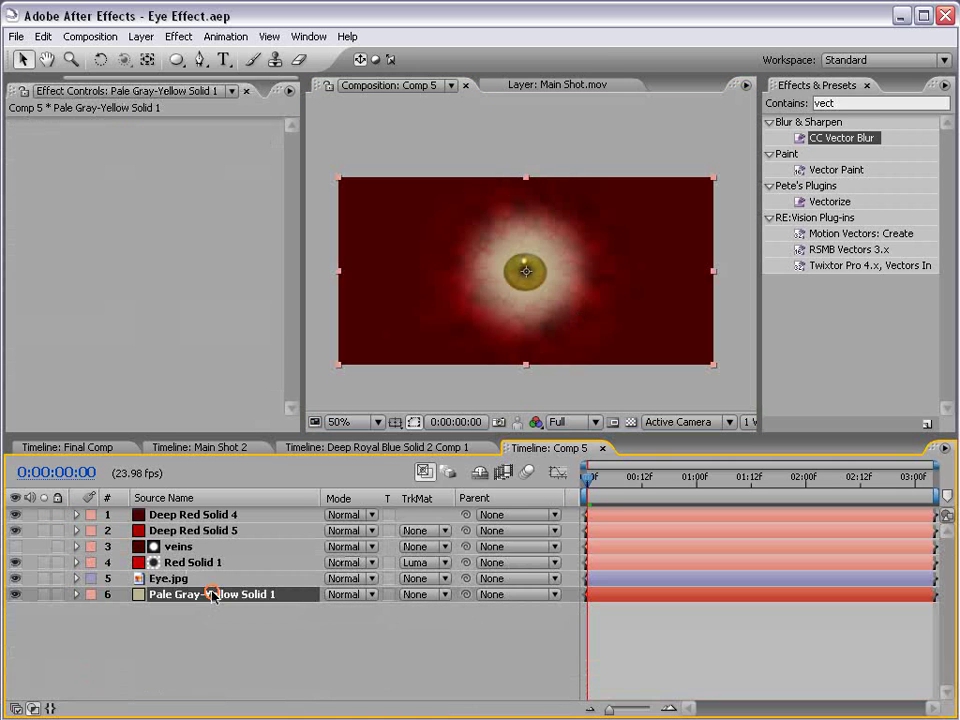
left_click(141, 36)
left_click(155, 69)
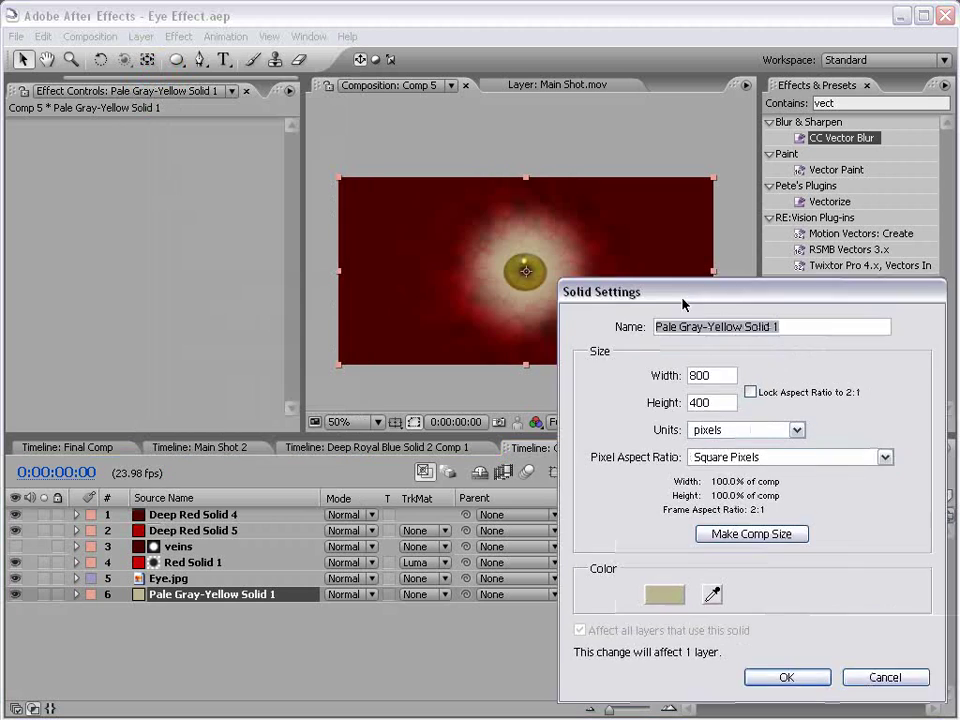
left_click(545, 573)
left_click_drag(369, 494, 369, 491)
left_click(578, 633)
left_click(578, 634)
left_click(381, 495)
left_click(722, 413)
key("Return")
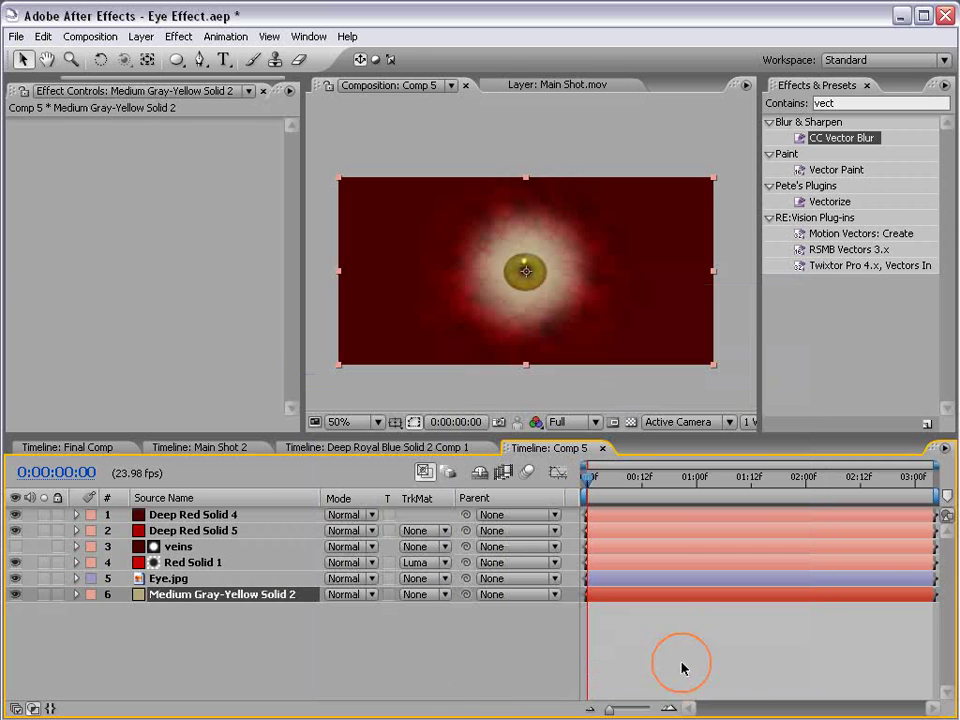
scroll(519, 290, "up", 2)
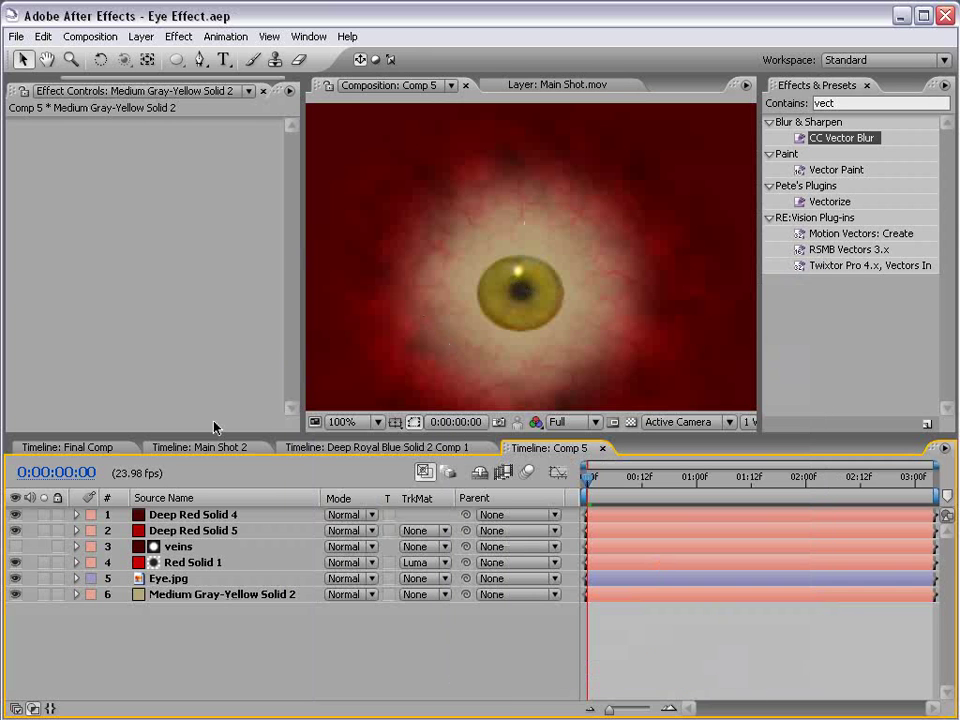
scroll(565, 311, "down", 2)
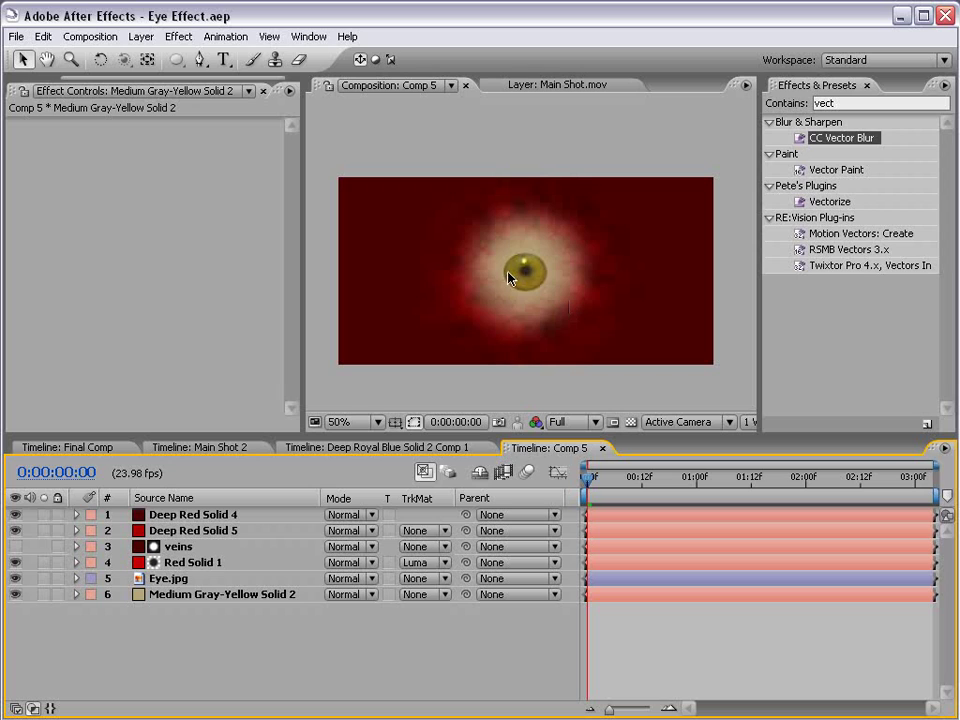
scroll(537, 325, "up", 2)
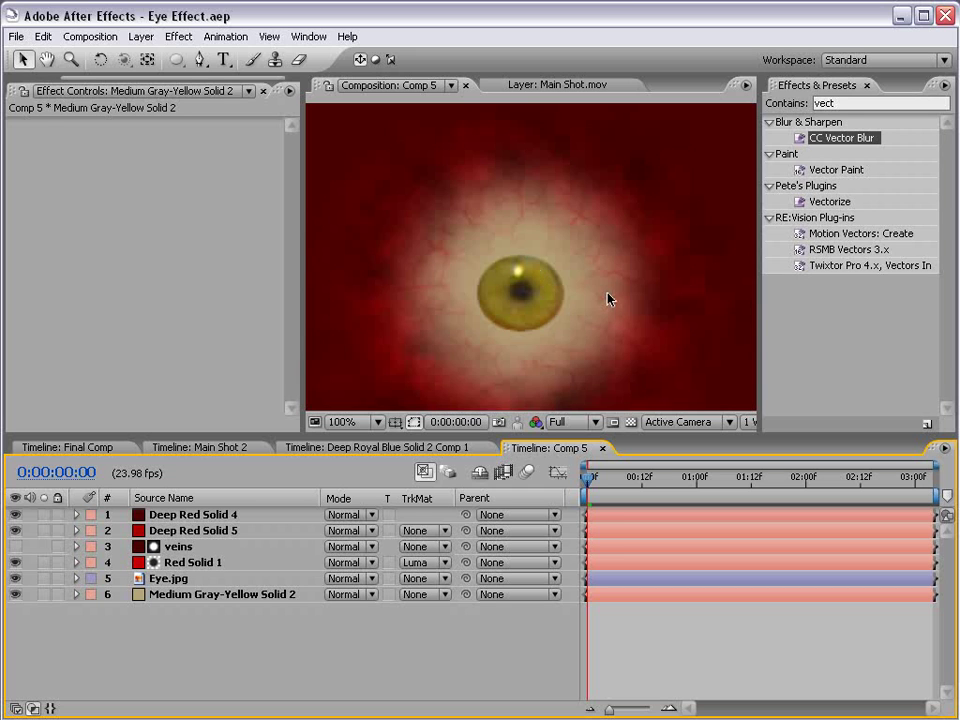
Step: Review the finished reference eye texture composition, then open the Main Shot 2 composition and show the project's items
left_click(334, 449)
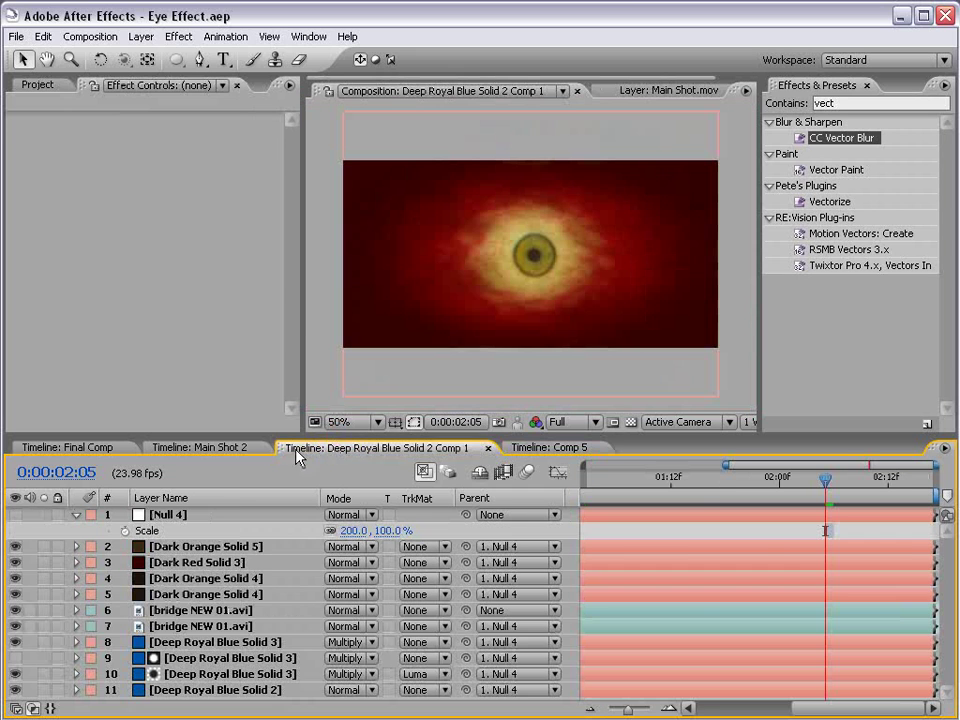
left_click(200, 456)
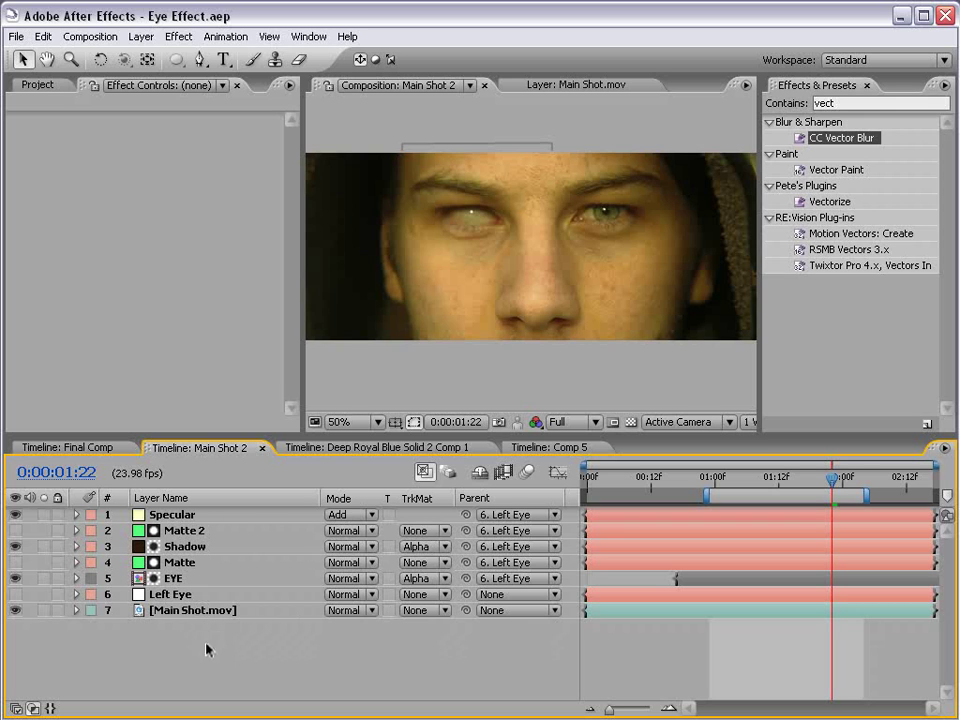
left_click(28, 85)
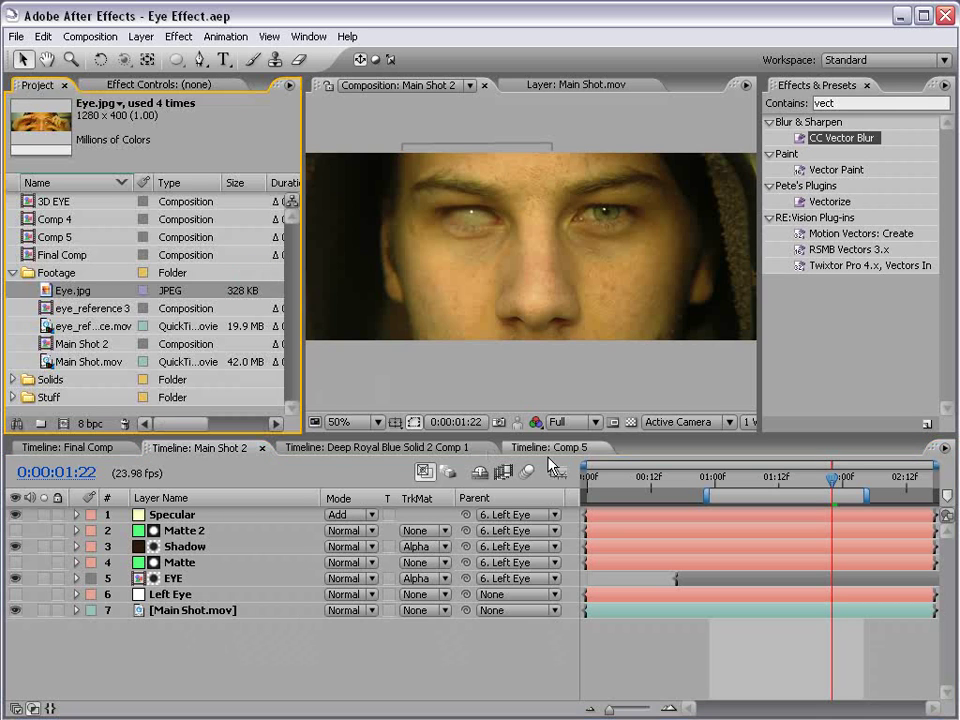
Step: Add Comp 5 to Main Shot 2 as the top layer and apply the CC Sphere effect to it
left_click_drag(33, 236, 552, 285)
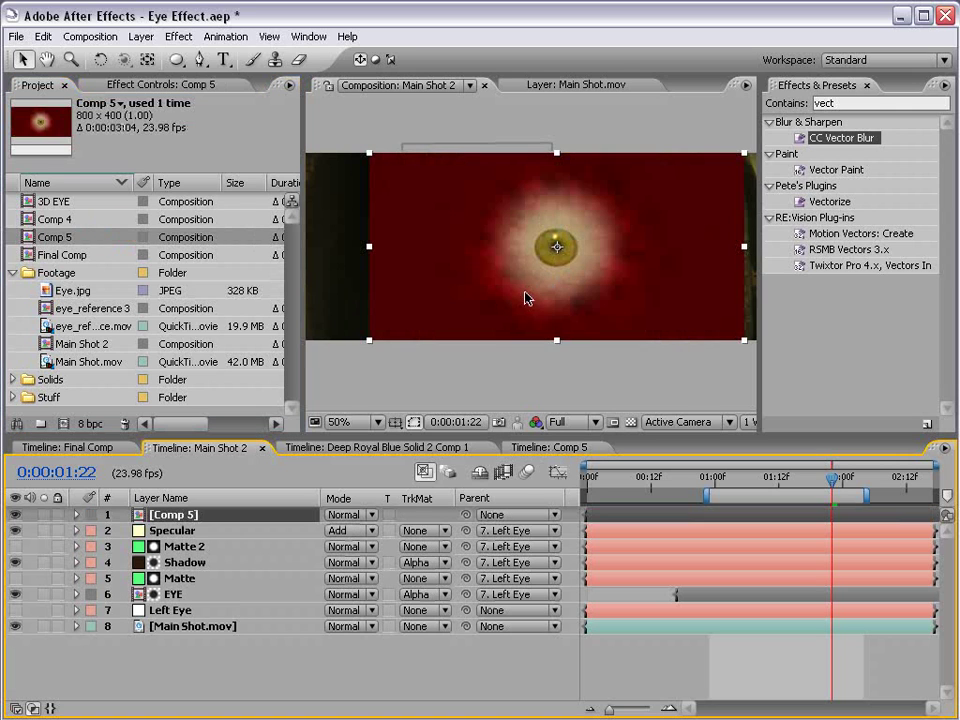
left_click(817, 102)
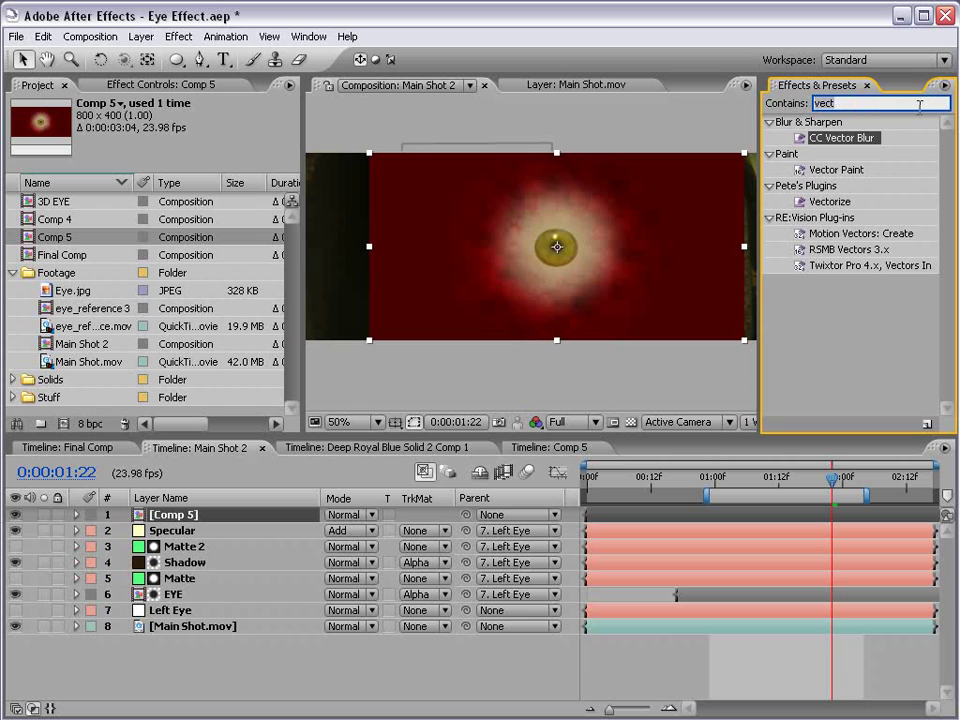
type("sphere")
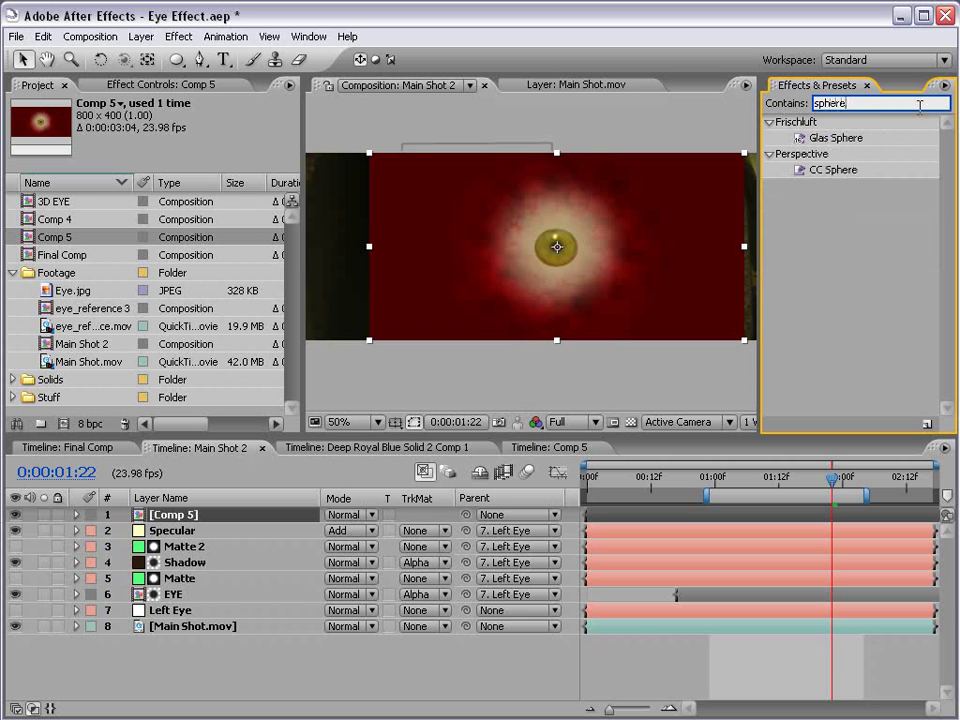
left_click_drag(826, 174, 607, 221)
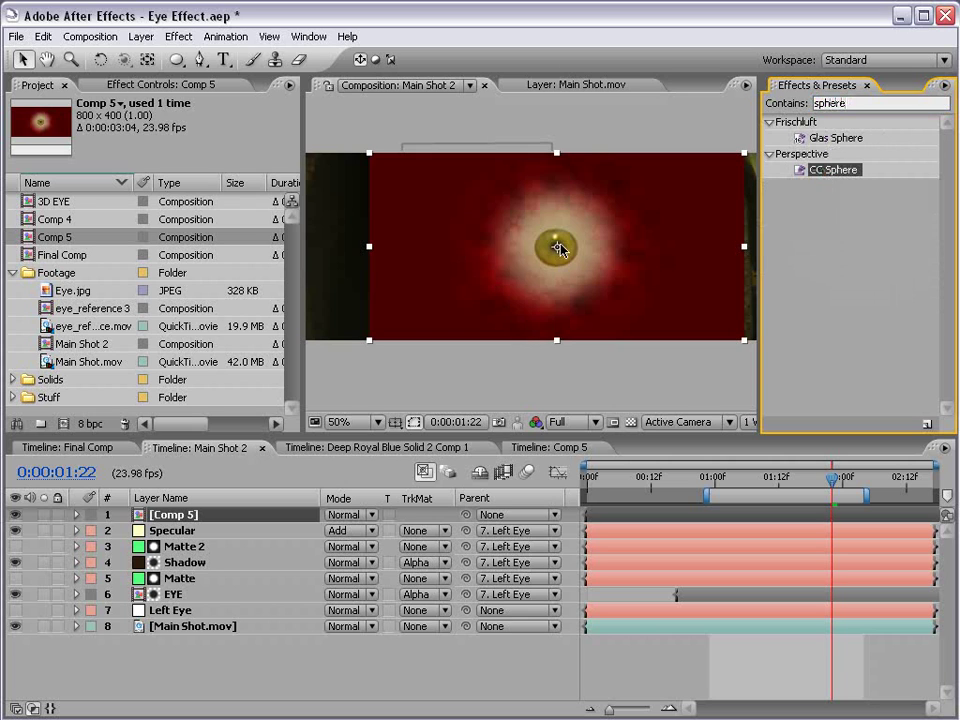
left_click(818, 176)
left_click_drag(818, 178, 566, 268)
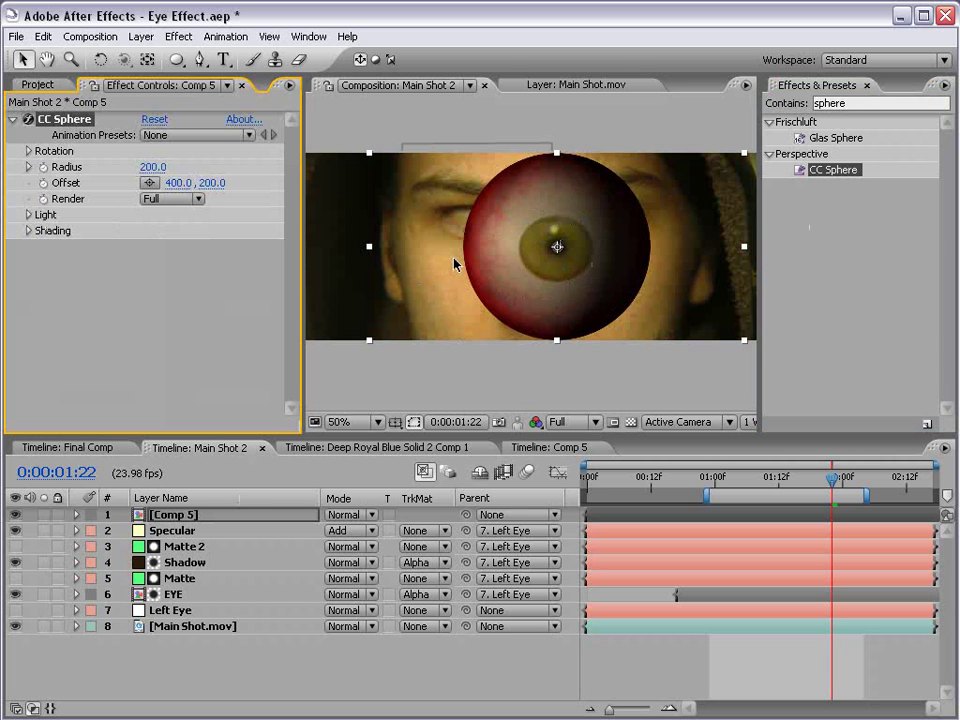
Step: Shrink the Comp 5 sphere to eyeball size, align it over the clouded eye at 43% opacity, and restore 100% opacity
left_click_drag(738, 340, 530, 241)
left_click_drag(475, 221, 479, 228)
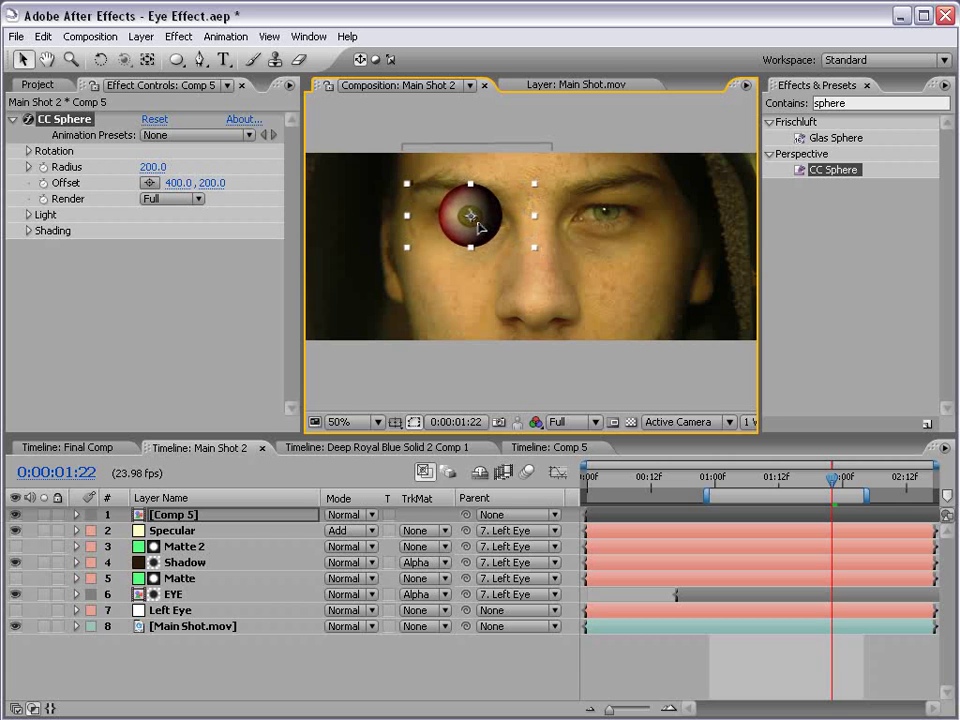
key("t")
left_click_drag(338, 530, 279, 527)
scroll(471, 319, "up", 1)
key("space")
left_click_drag(484, 231, 541, 303)
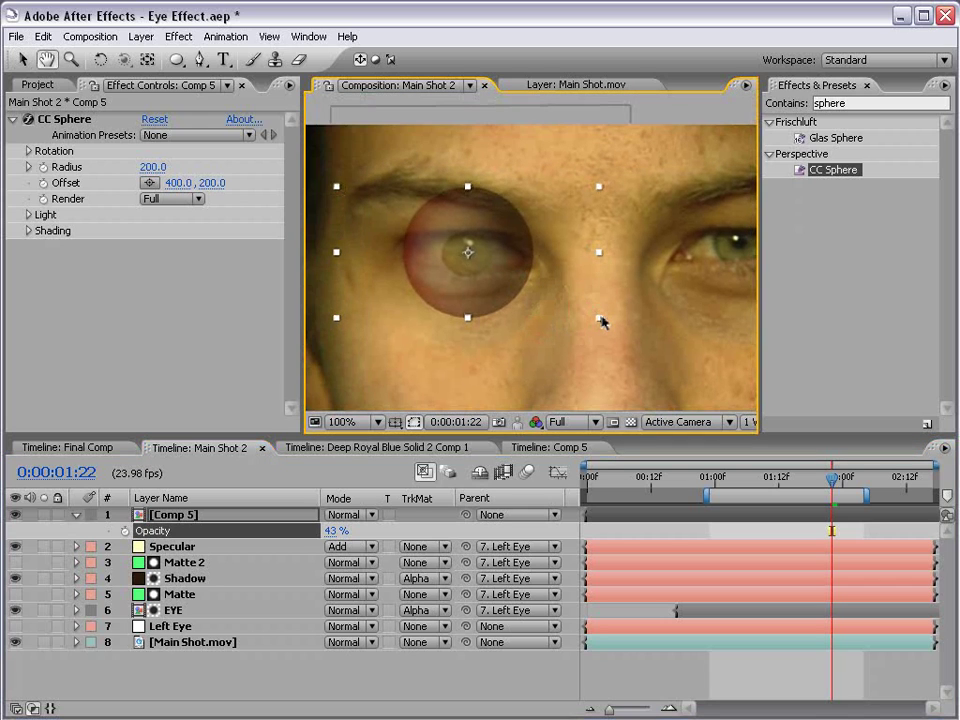
key("v")
left_click_drag(467, 296, 474, 293)
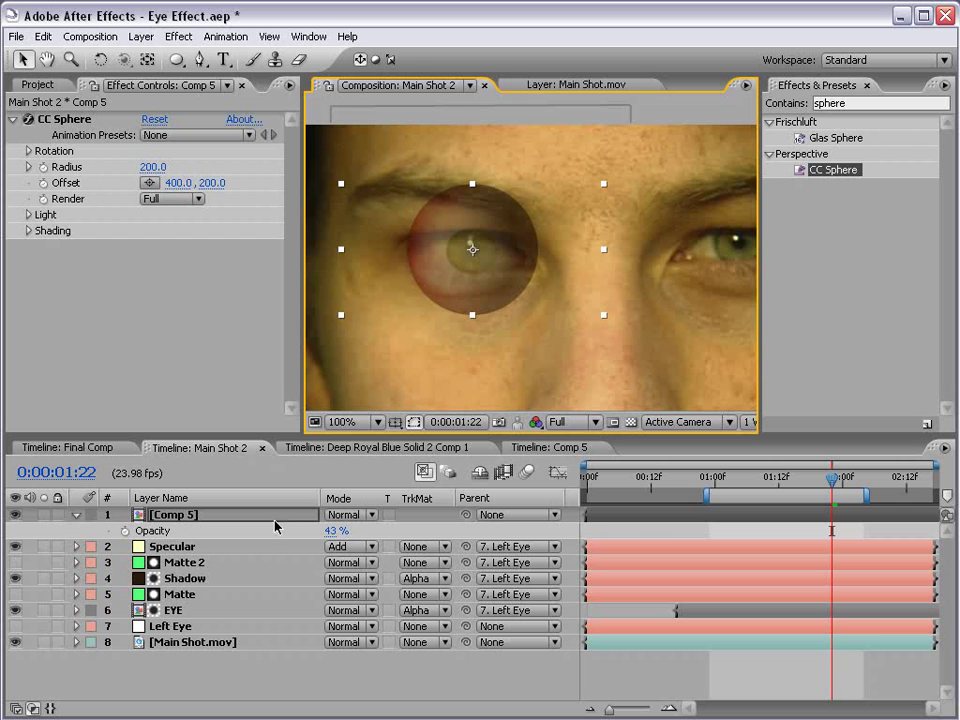
left_click_drag(336, 531, 497, 537)
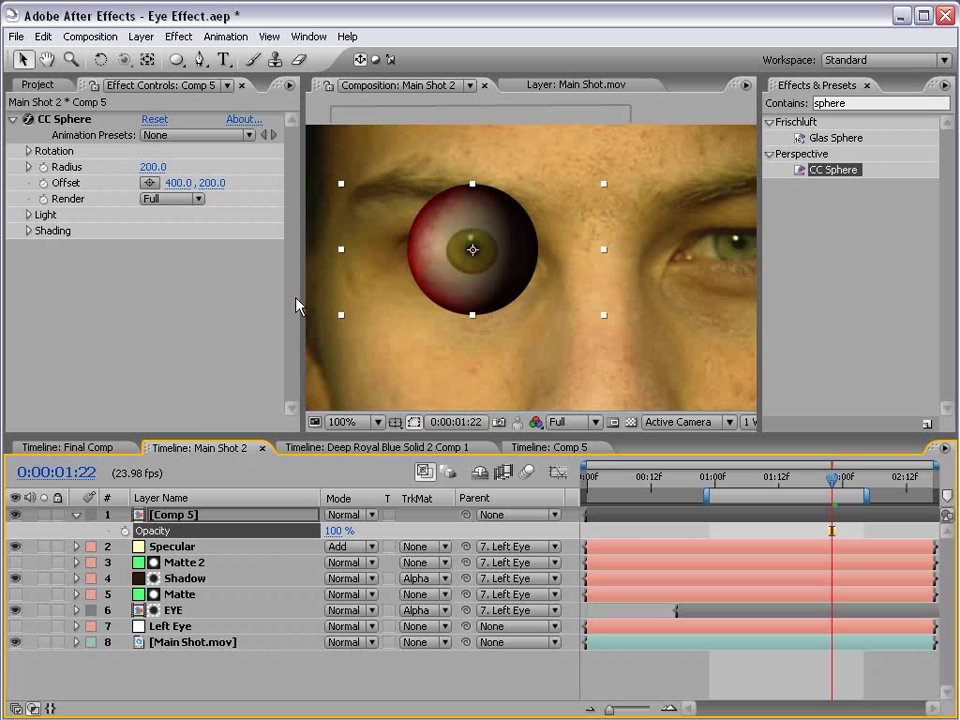
Step: Move Comp 5 directly below the Matte layer, give it an alpha track matte, and hide the old EYE layer
left_click_drag(180, 578, 171, 607)
left_click(177, 564)
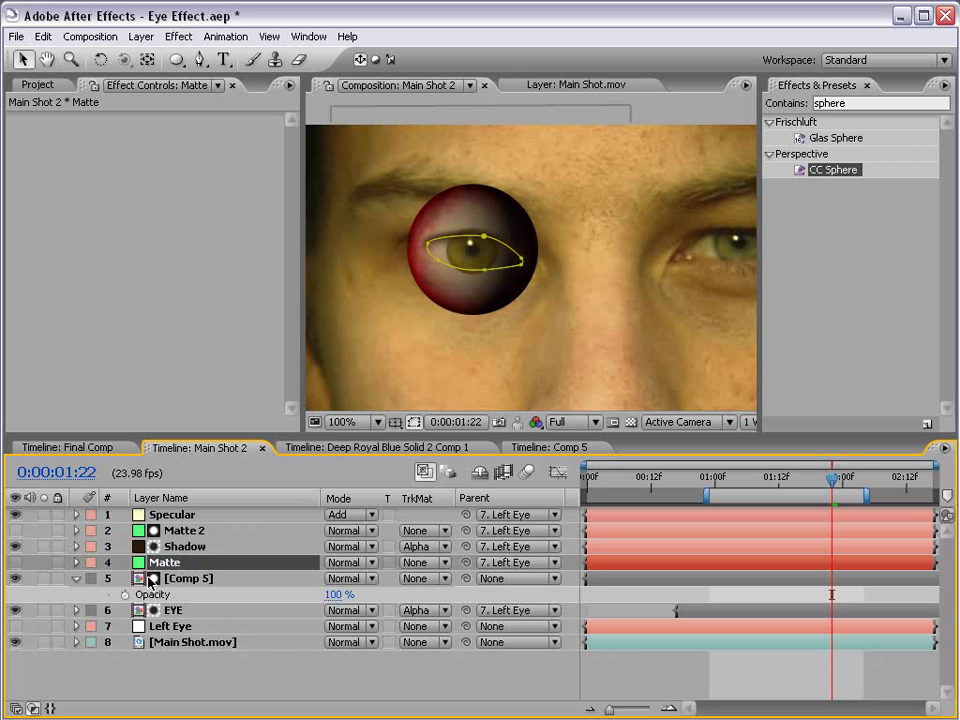
left_click(418, 583)
left_click(430, 605)
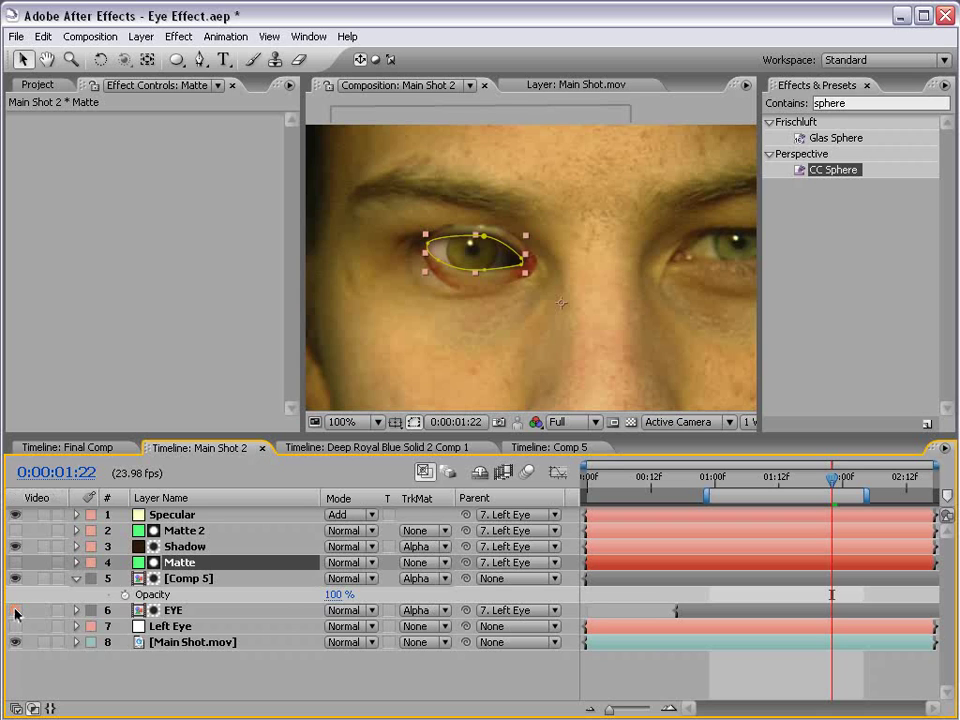
left_click(253, 664)
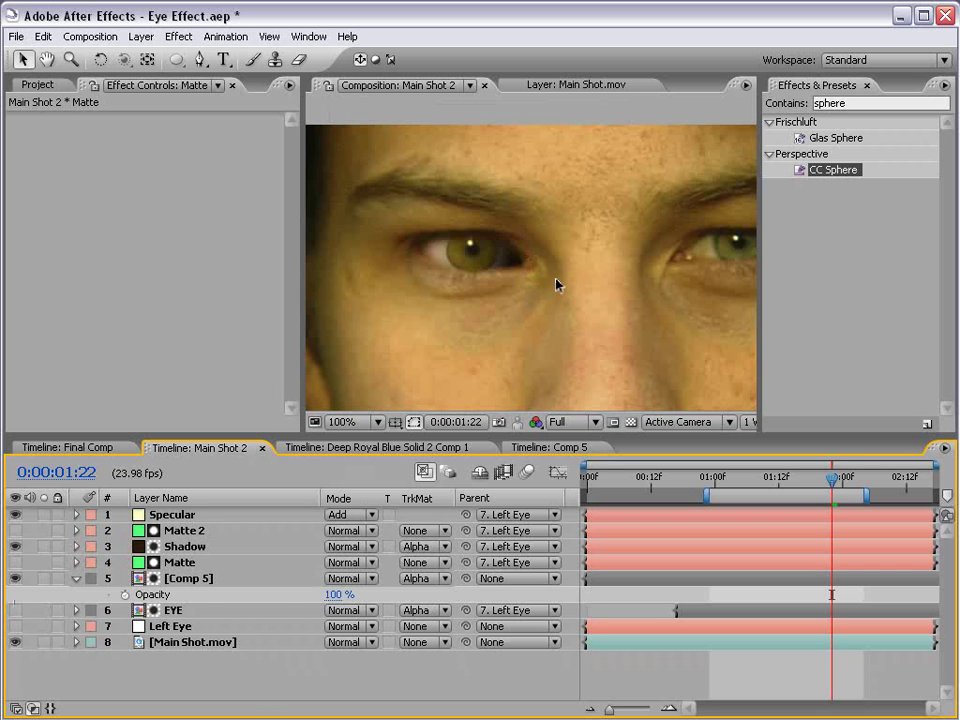
Step: Set the CC Sphere Light Intensity of the Comp 5 layer to 0
scroll(550, 305, "down", 1)
key("space")
scroll(546, 313, "up", 1)
left_click_drag(540, 269, 510, 298)
key("g")
left_click(183, 586)
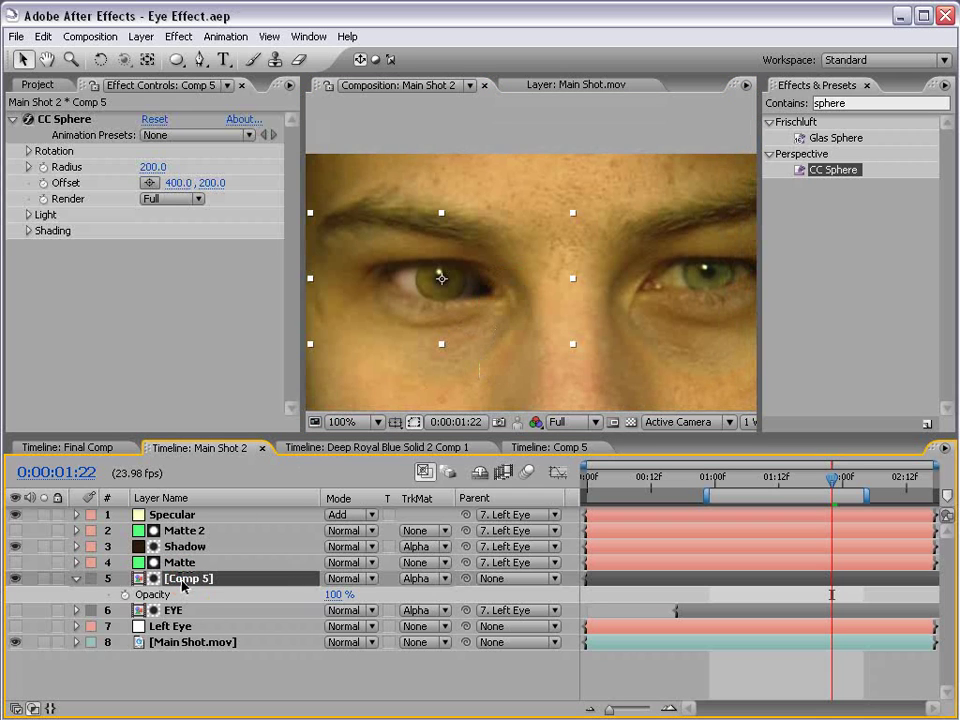
left_click(28, 215)
left_click(153, 231)
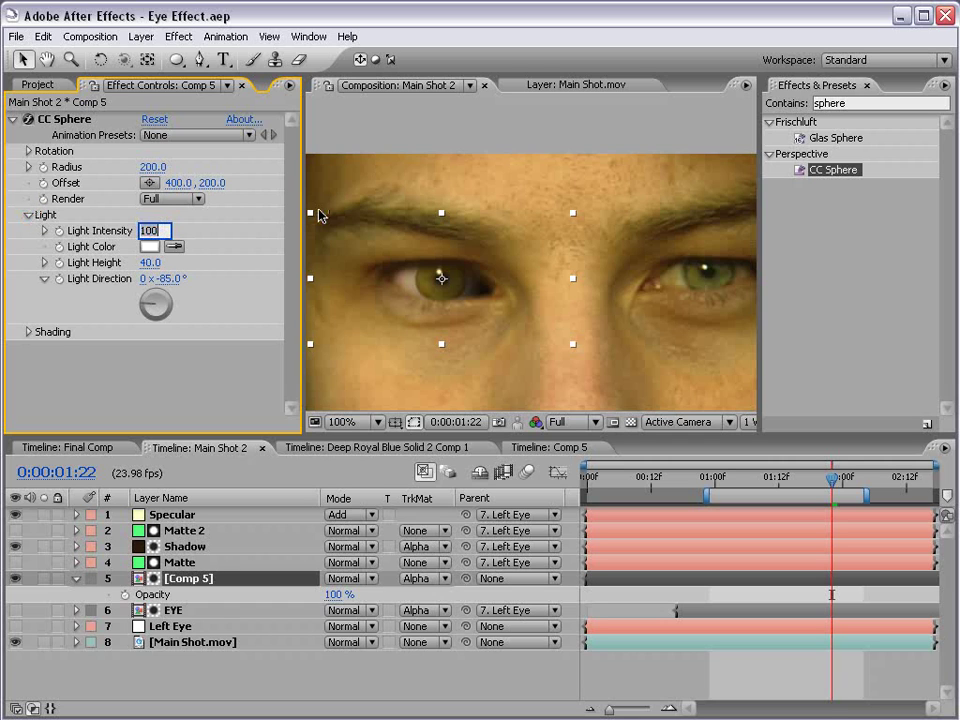
type("0")
key("Return")
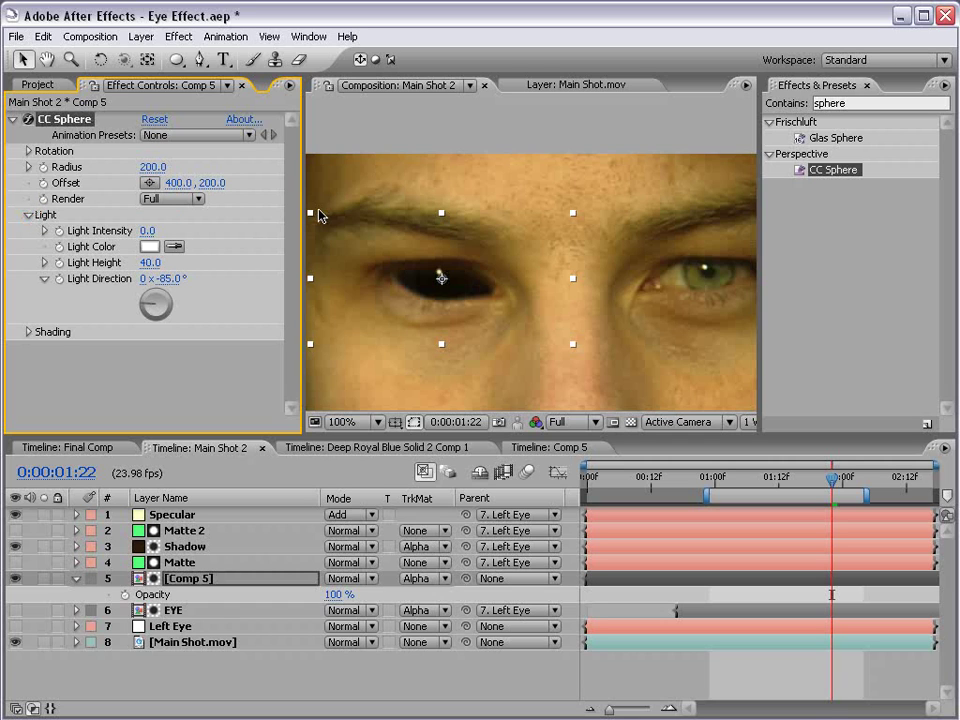
Step: Set the sphere's Diffuse and Specular shading to 0
left_click(28, 215)
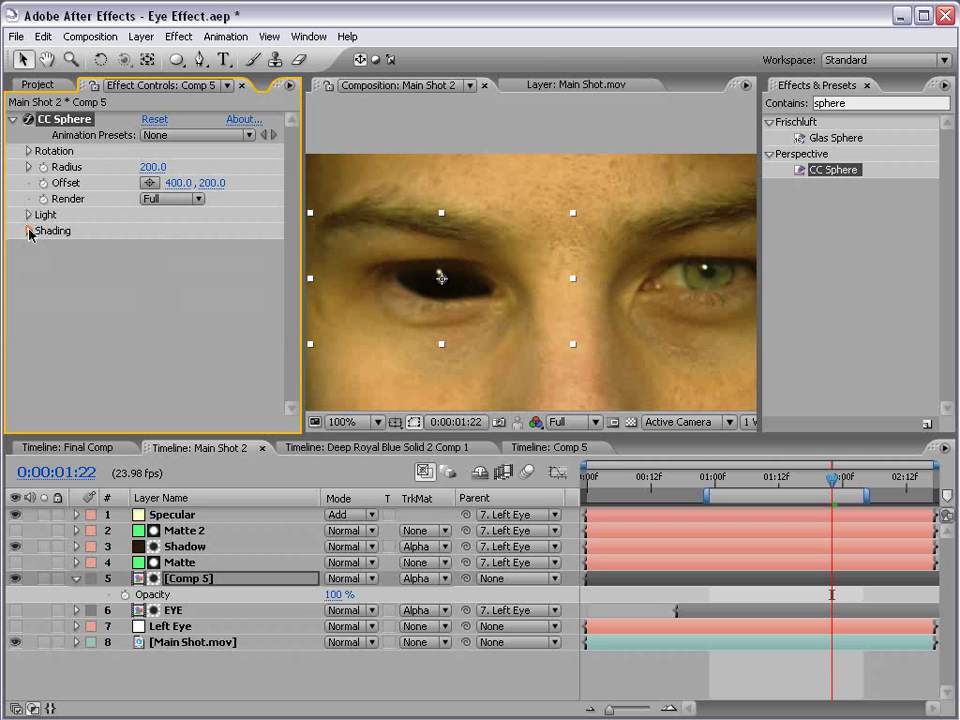
left_click(29, 231)
left_click(151, 262)
type("0")
key("Return")
left_click(151, 280)
type("0")
key("Return")
Step: Raise the sphere's Ambient shading to 80, refine it to 95, and check the eye without layer handles
left_click(147, 247)
type("80")
key("Return")
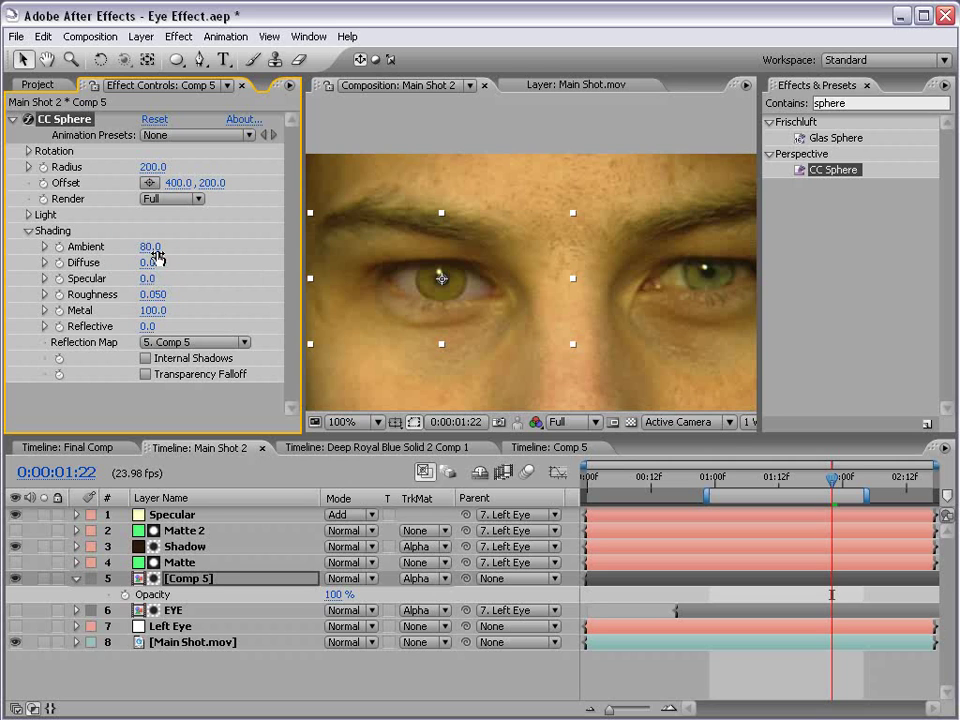
left_click_drag(148, 247, 160, 247)
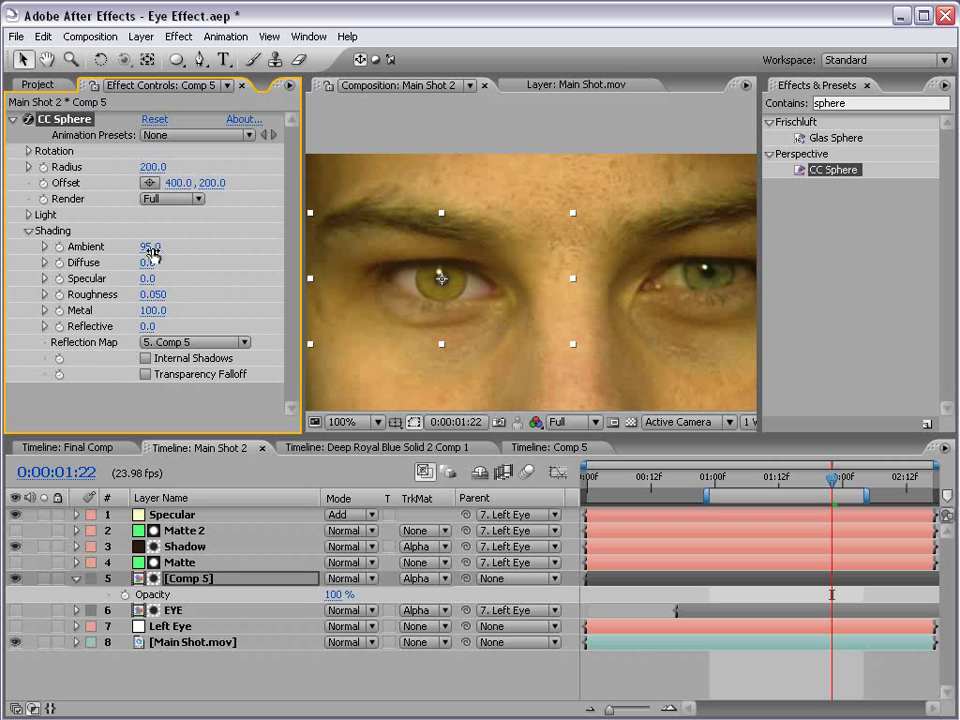
left_click(606, 680)
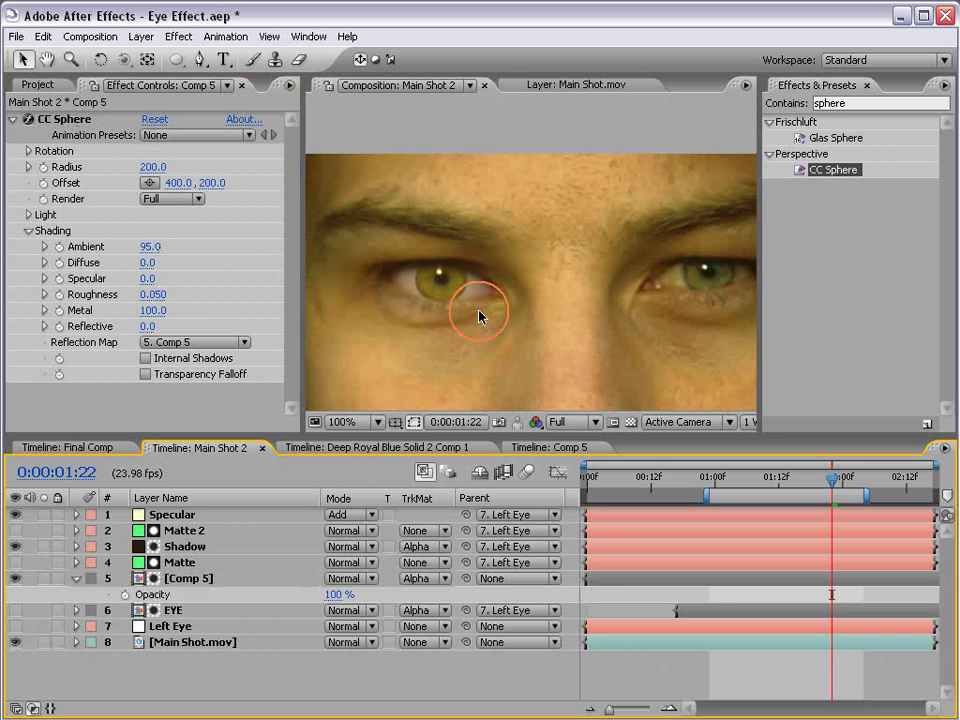
Step: Compare the Comp 5 eye texture with the composited eye in Main Shot 2 at a slightly earlier frame
left_click(527, 448)
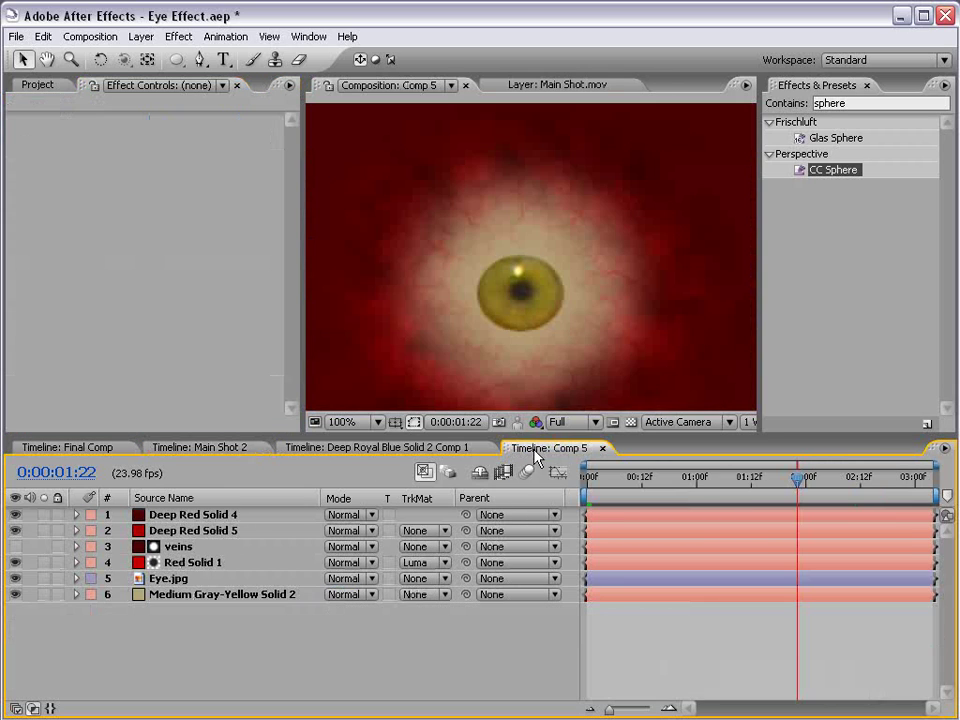
left_click(231, 447)
left_click(535, 448)
left_click_drag(649, 503, 782, 493)
left_click(199, 447)
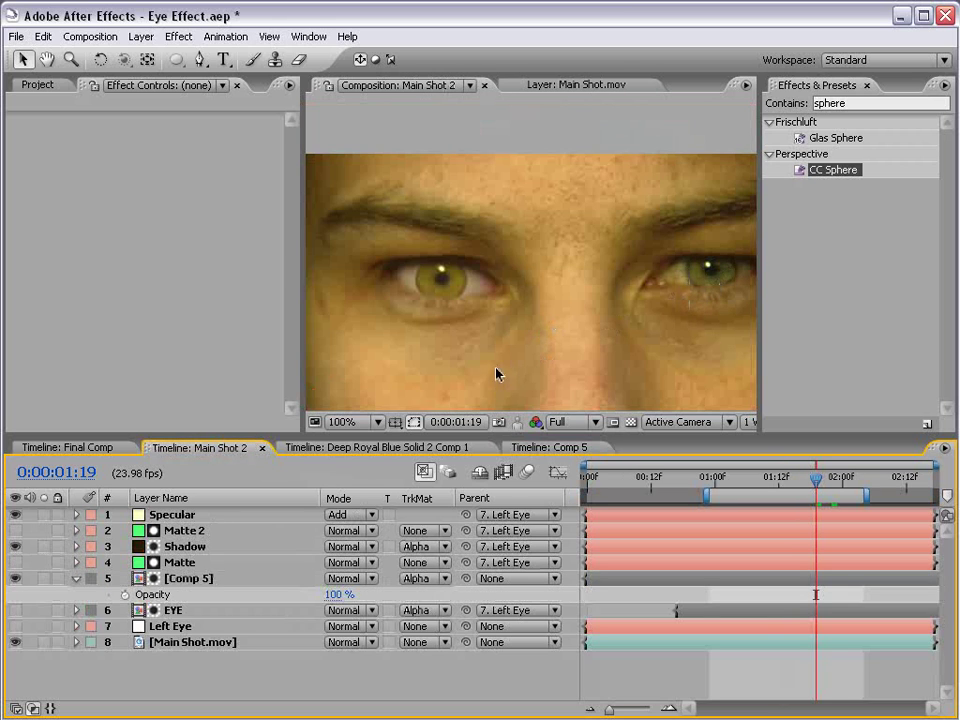
Step: Apply Curves to the Eye.jpg iris in Comp 5, slightly lowering the Red channel and the RGB midtones
left_click(528, 448)
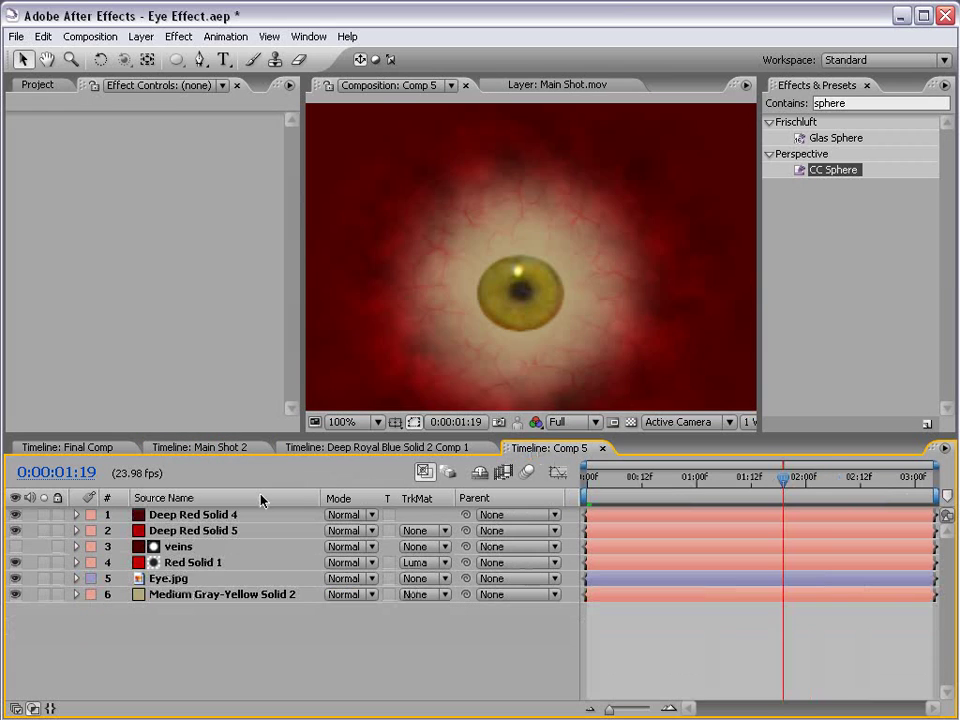
left_click(172, 579)
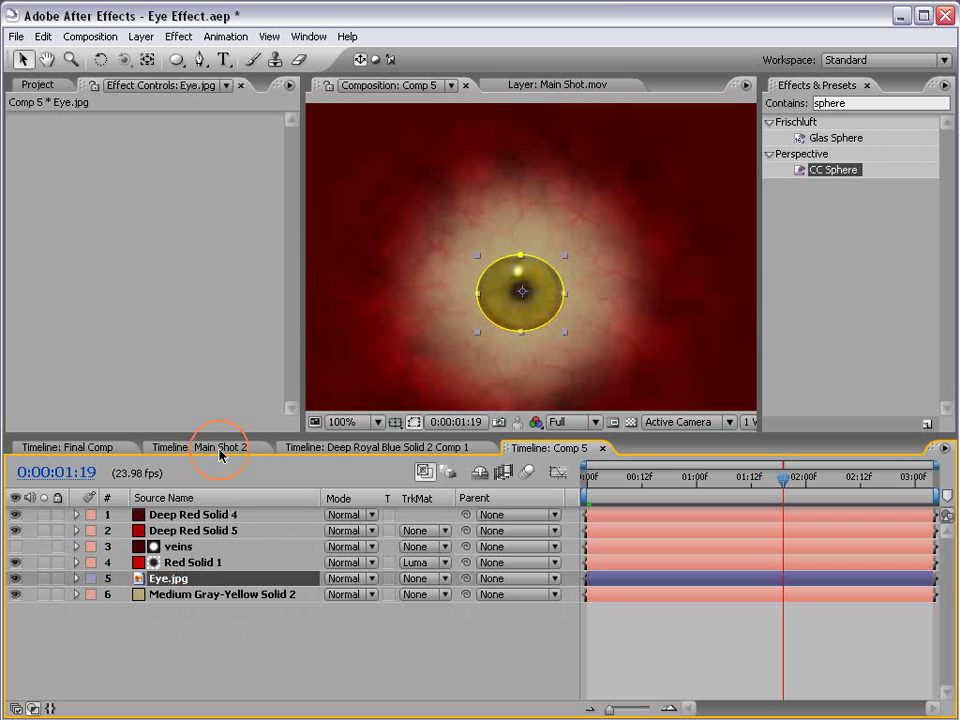
left_click(178, 36)
mouse_move(208, 224)
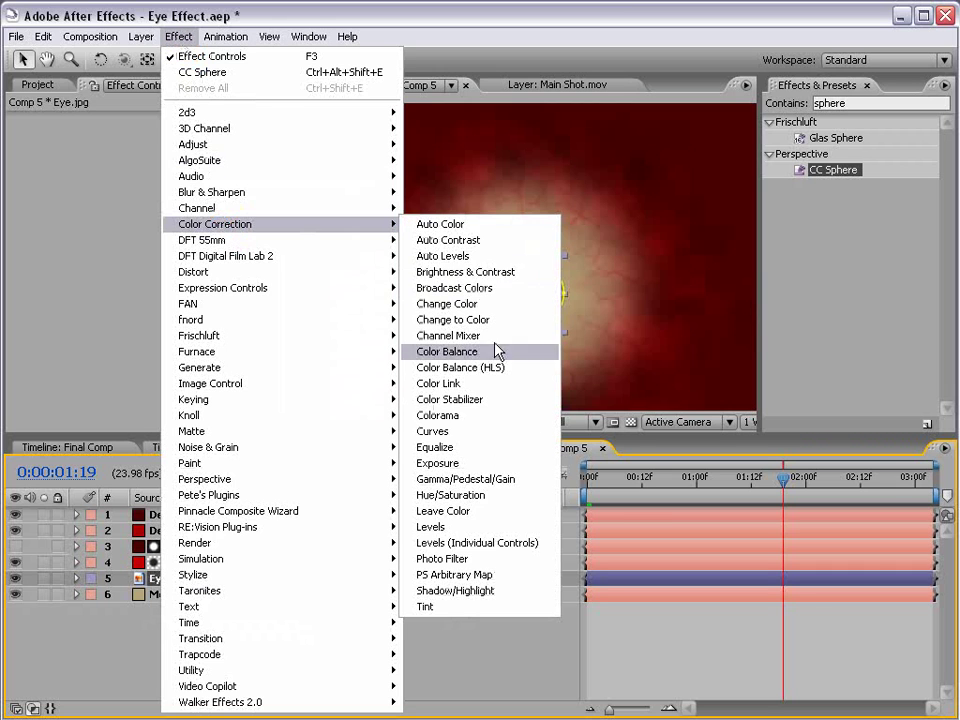
left_click(432, 431)
left_click(168, 151)
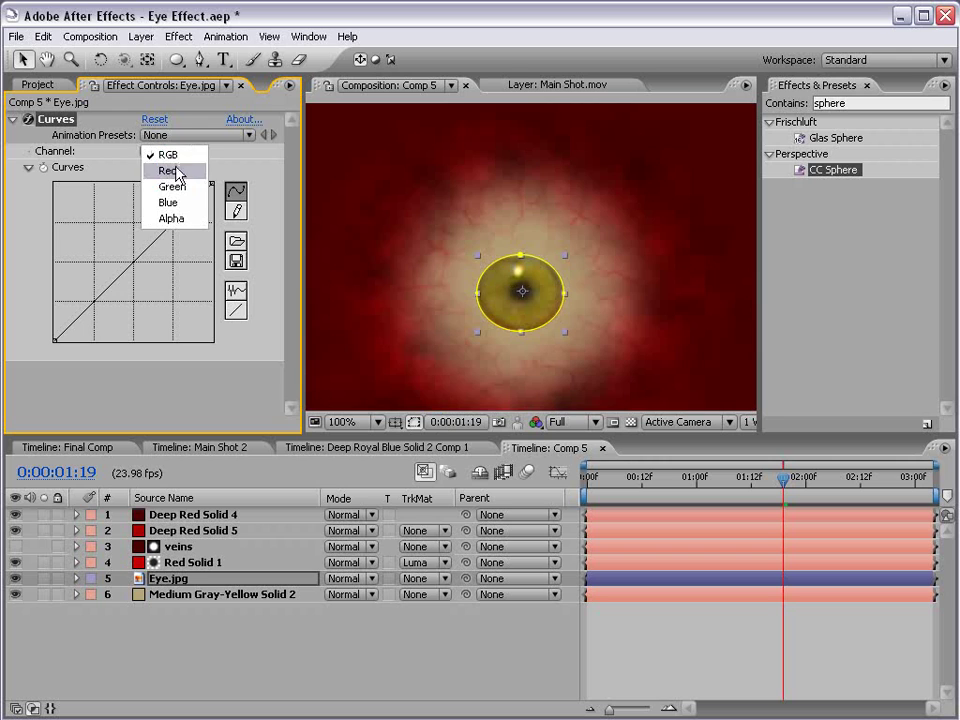
left_click(168, 171)
left_click_drag(136, 262, 139, 268)
left_click(165, 151)
left_click(163, 143)
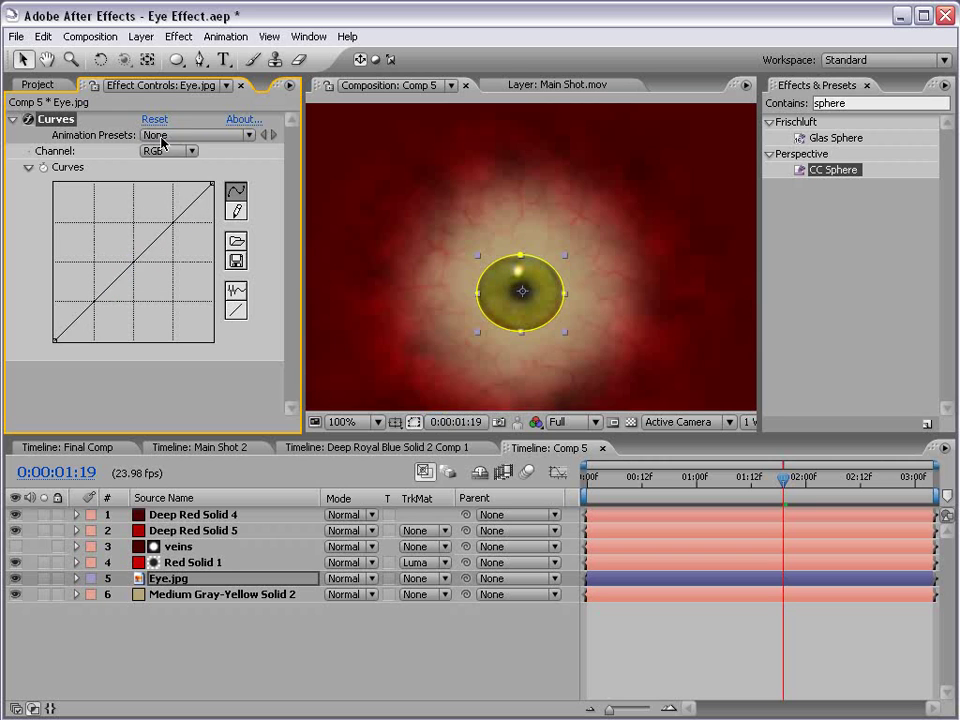
left_click_drag(141, 257, 147, 265)
Step: Check the recolored iris in Main Shot 2 and close the Deep Royal Blue Solid 2 Comp 1 timeline
left_click(300, 447)
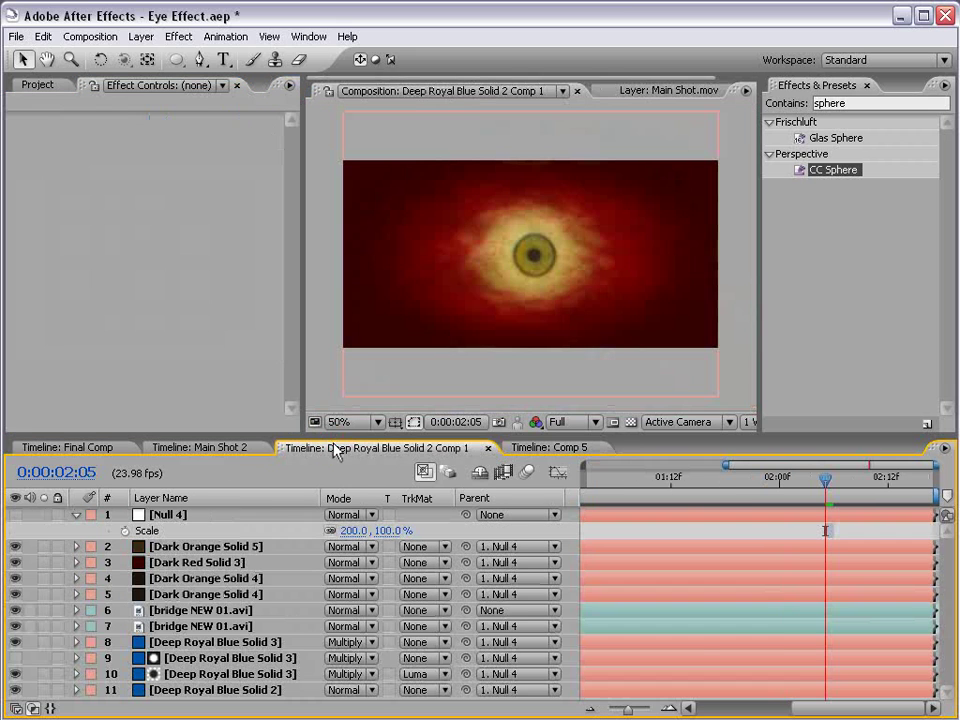
left_click(190, 450)
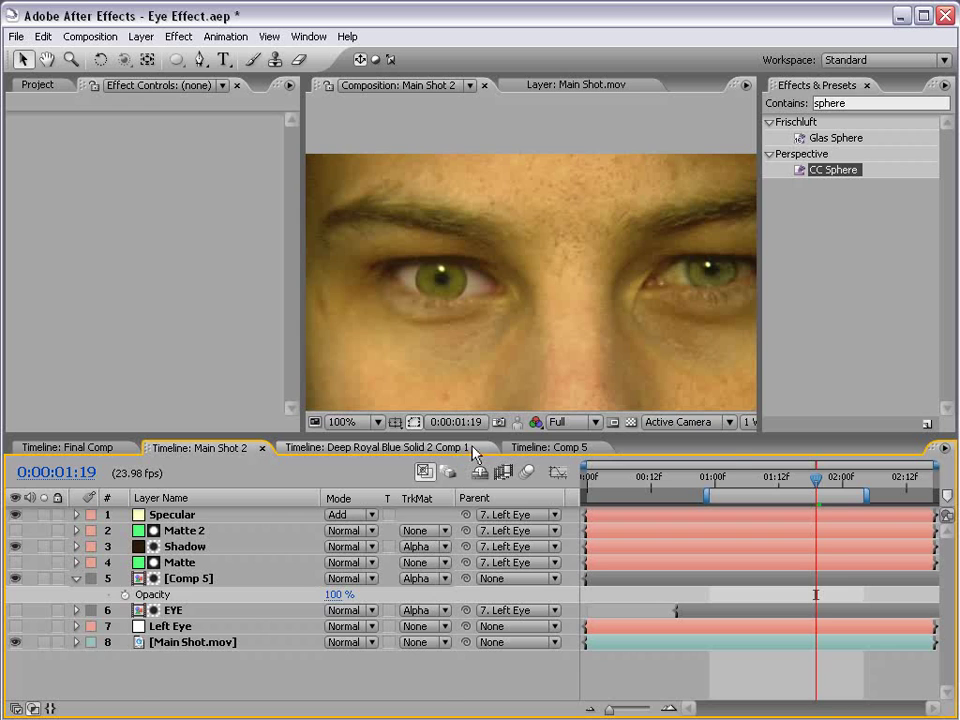
left_click(476, 449)
left_click(484, 448)
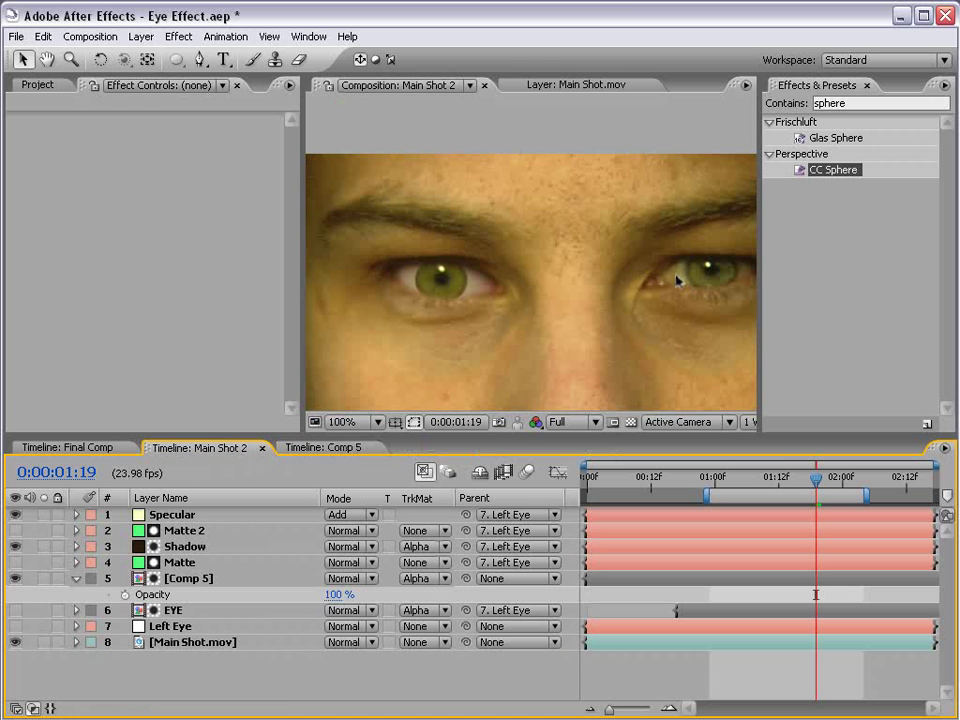
Step: Shift the hue of Comp 5's Medium Gray-Yellow Solid 2 toward green and check the eye in Main Shot 2
left_click(312, 449)
left_click(201, 594)
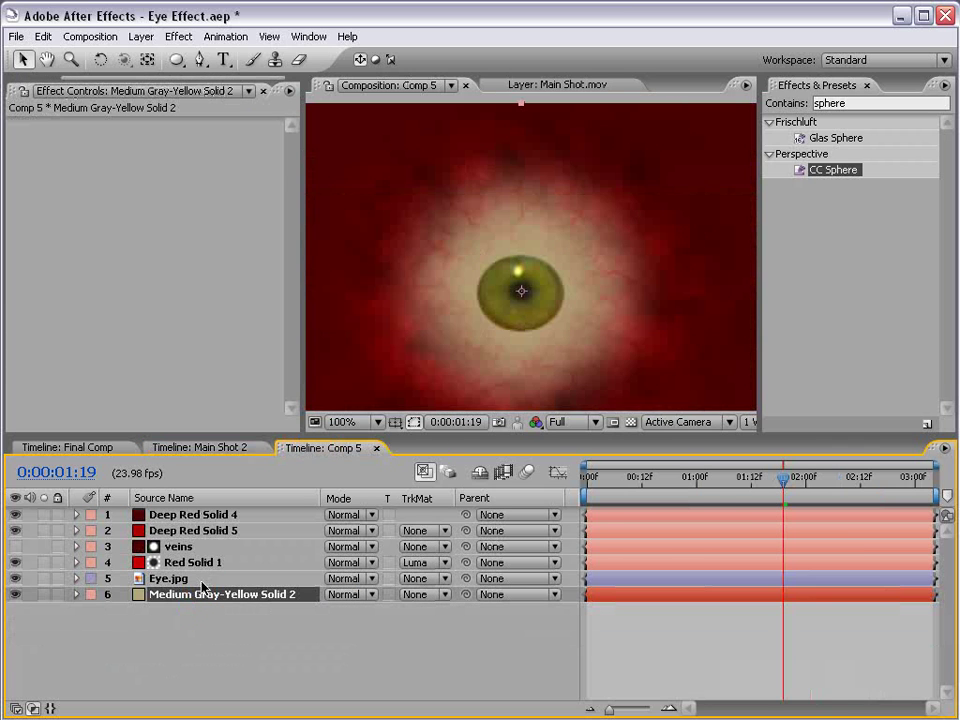
left_click(141, 37)
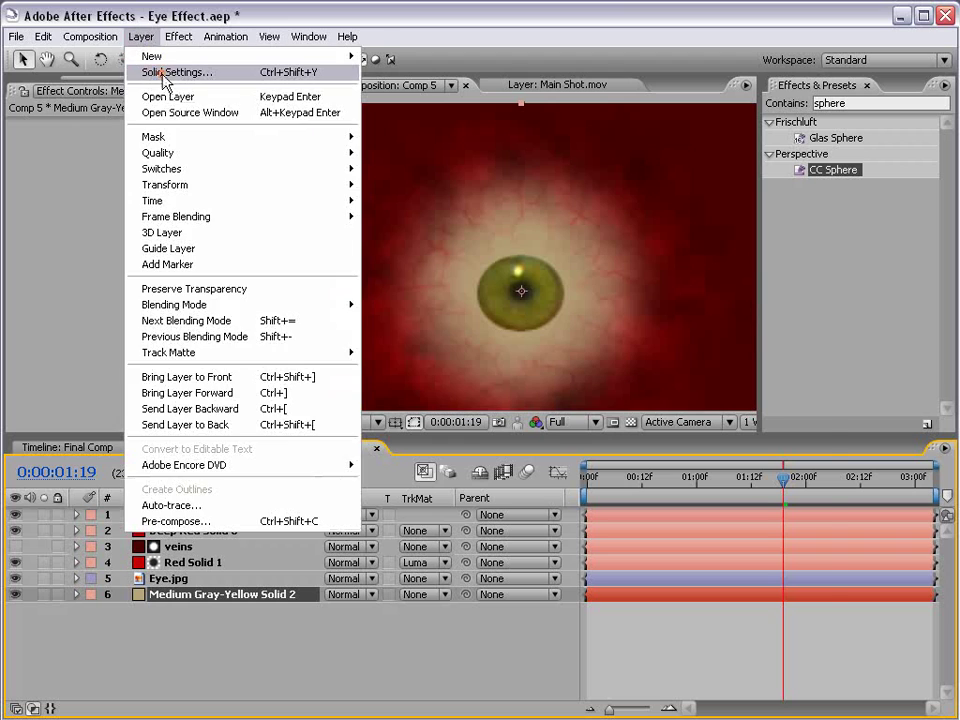
left_click(163, 73)
left_click(532, 567)
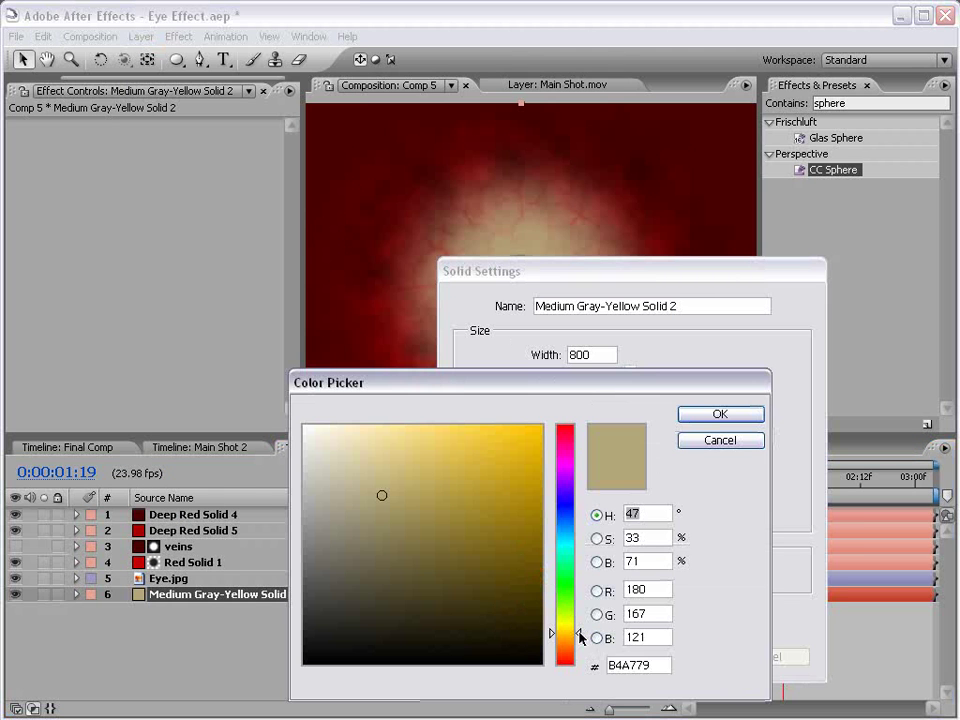
left_click_drag(577, 632, 579, 627)
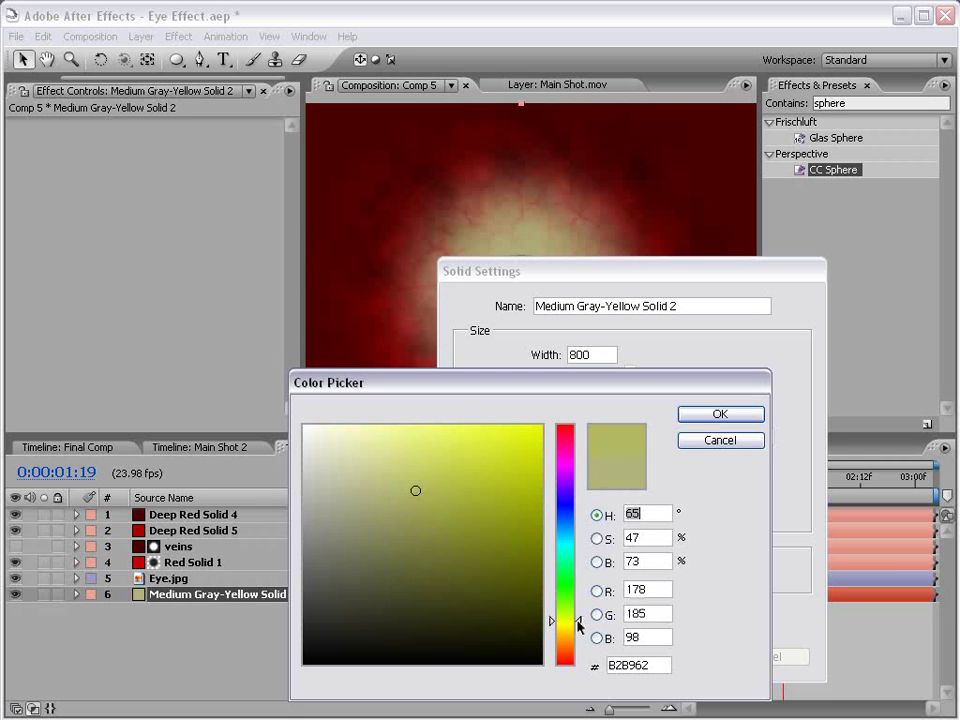
left_click_drag(578, 621, 577, 623)
left_click(705, 412)
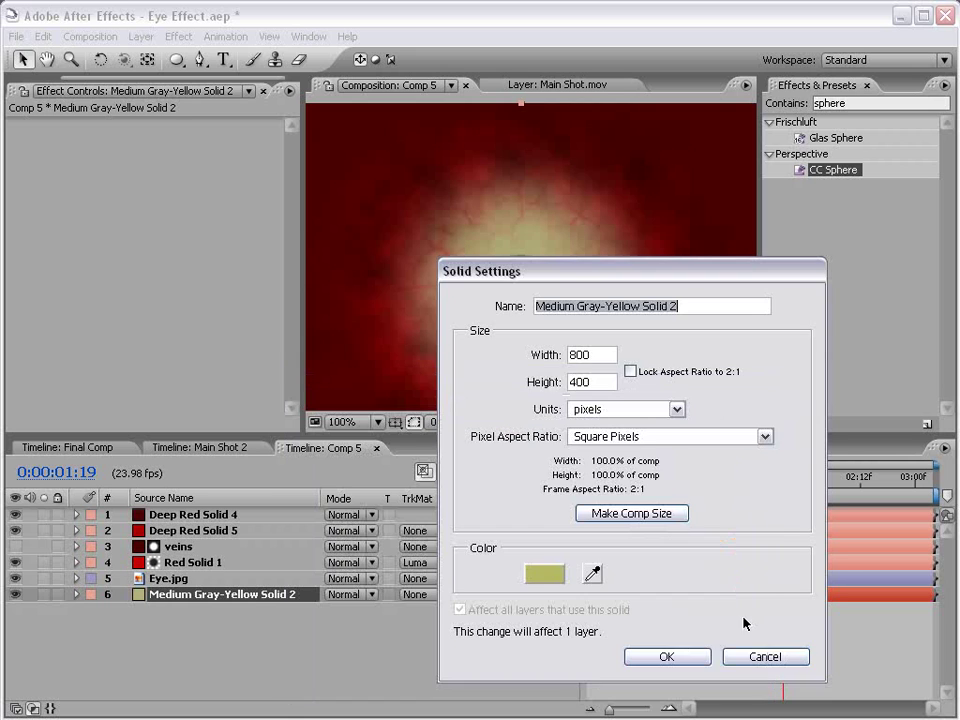
left_click(669, 656)
left_click(221, 448)
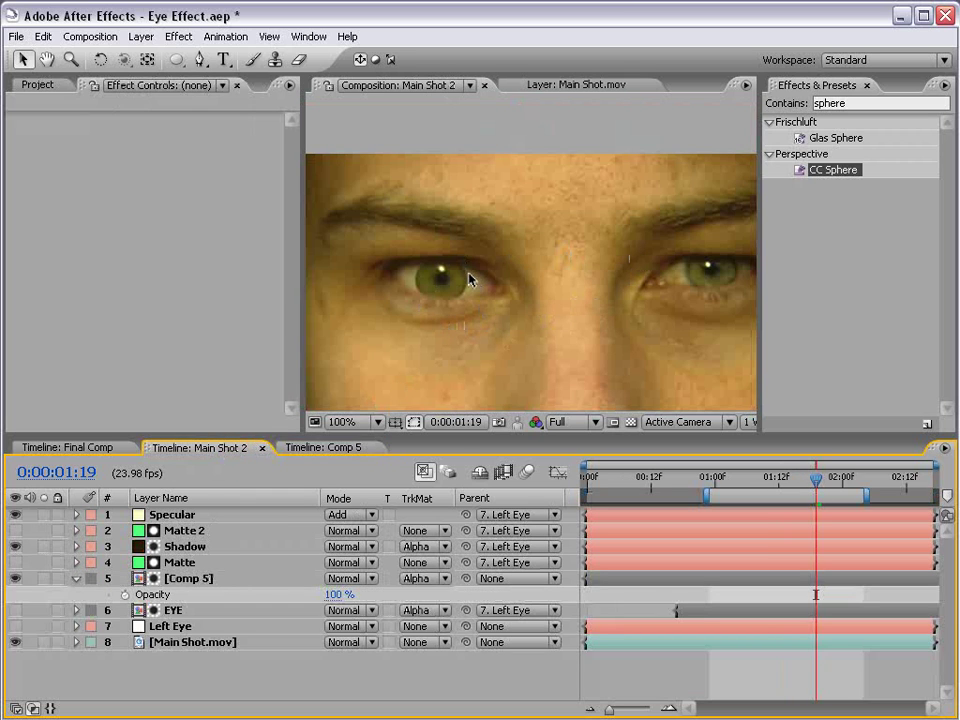
Step: Feather the Eye.jpg iris mask in Comp 5 by 4 pixels
key("period")
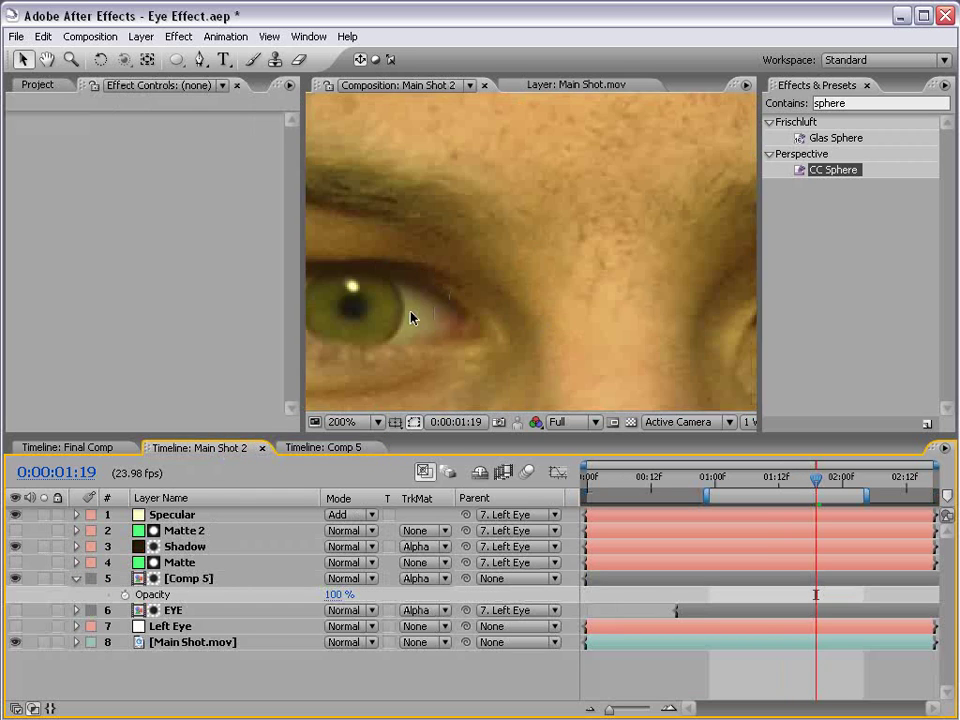
key("h")
mouse_move(632, 333)
left_mouse_down()
mouse_move(409, 317)
mouse_move(619, 340)
left_mouse_up()
key("comma")
left_click(318, 448)
left_click(113, 596)
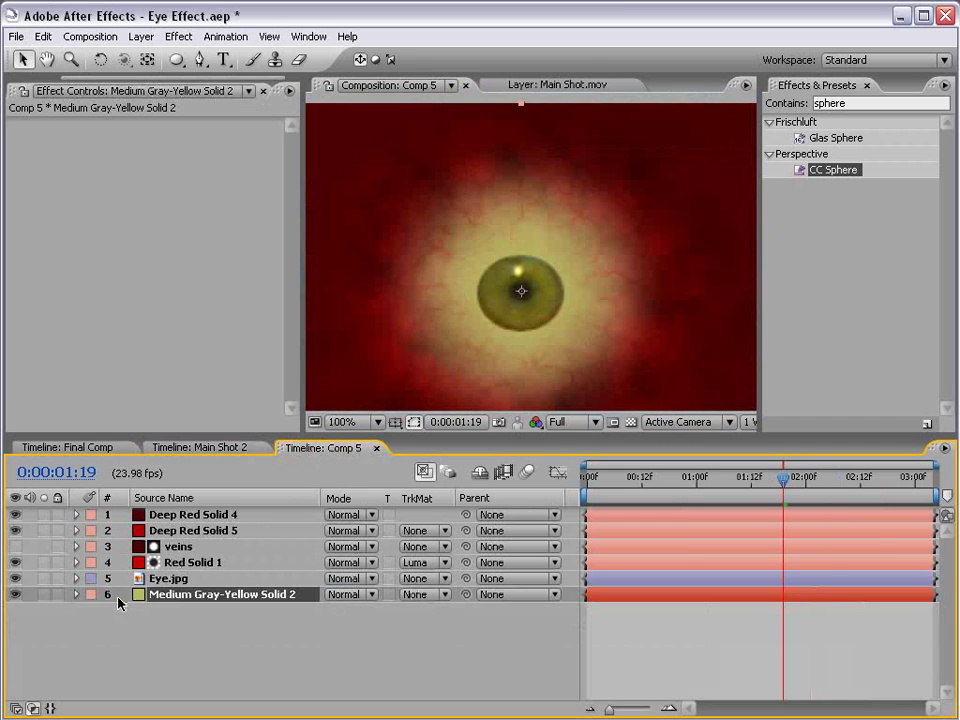
left_click(170, 579)
key("f")
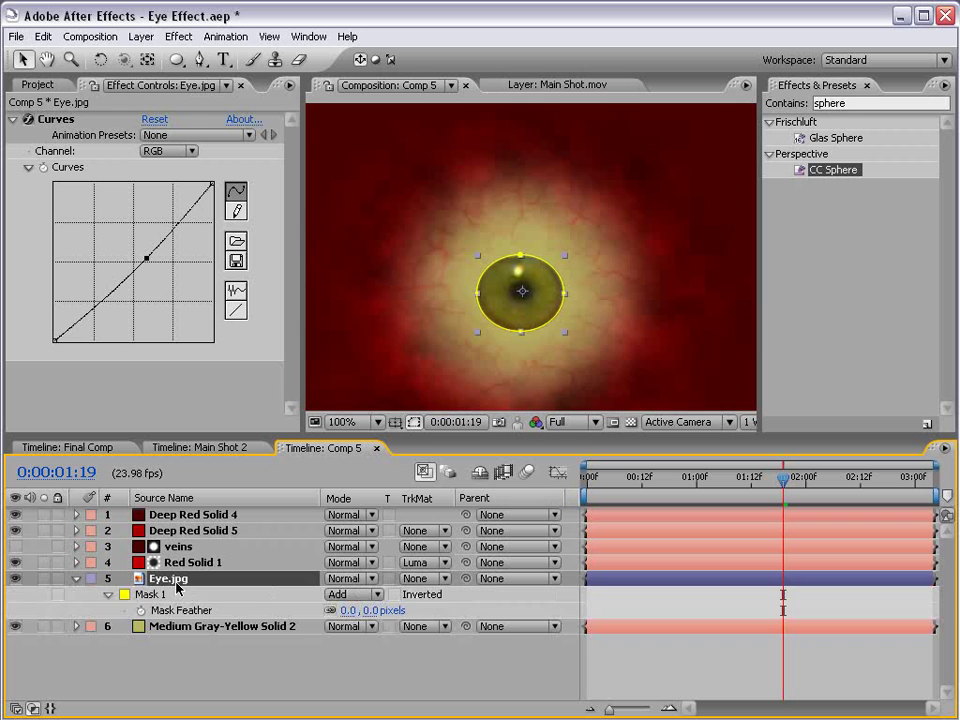
left_click(366, 610)
type("4")
key("Return")
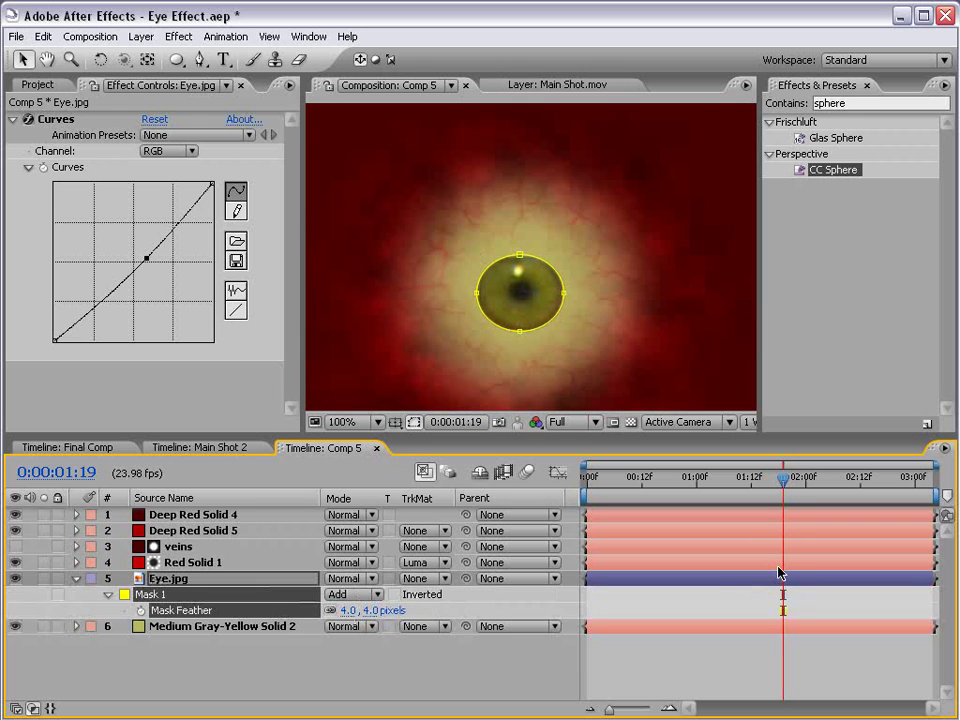
left_click(621, 641)
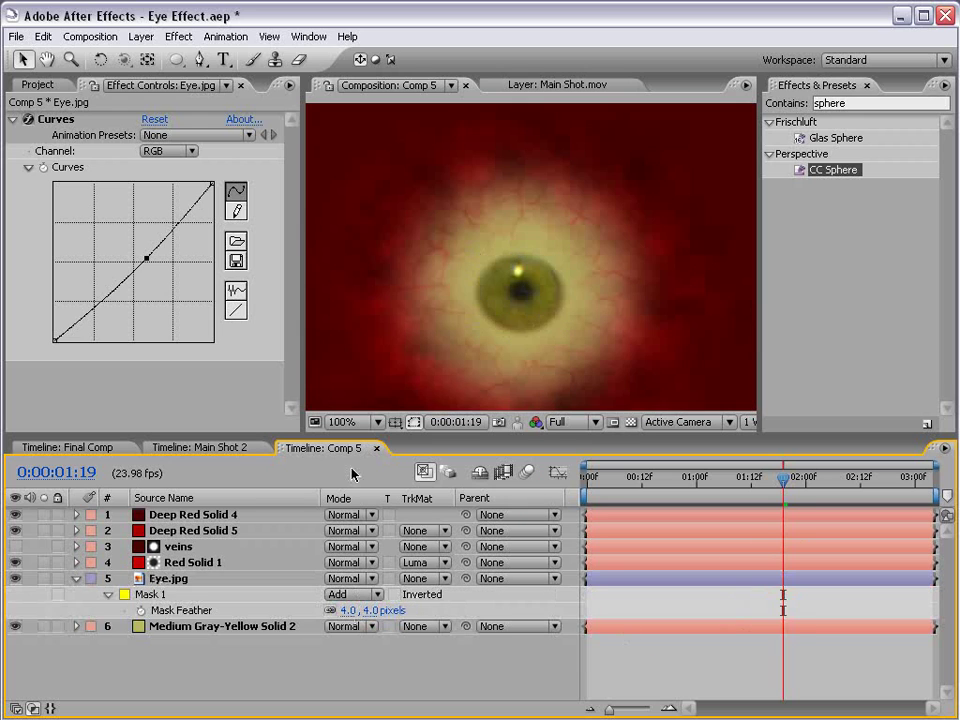
Step: Compare the feathered iris with the real eye in Main Shot 2 and return to Comp 5
left_click(181, 449)
key("space")
left_click_drag(692, 357, 583, 322)
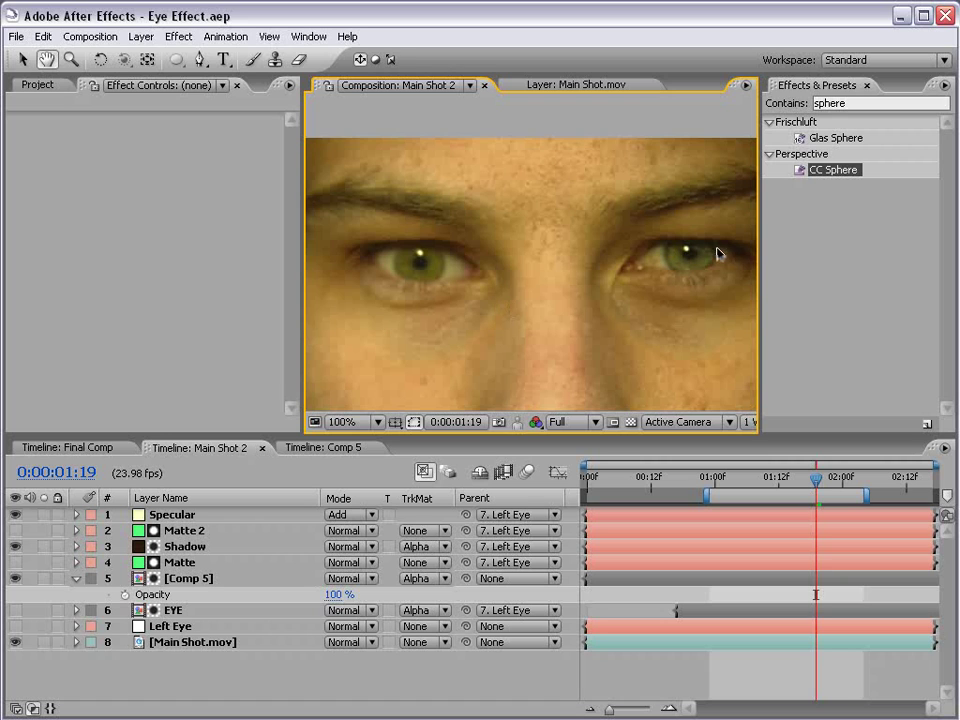
left_click(320, 448)
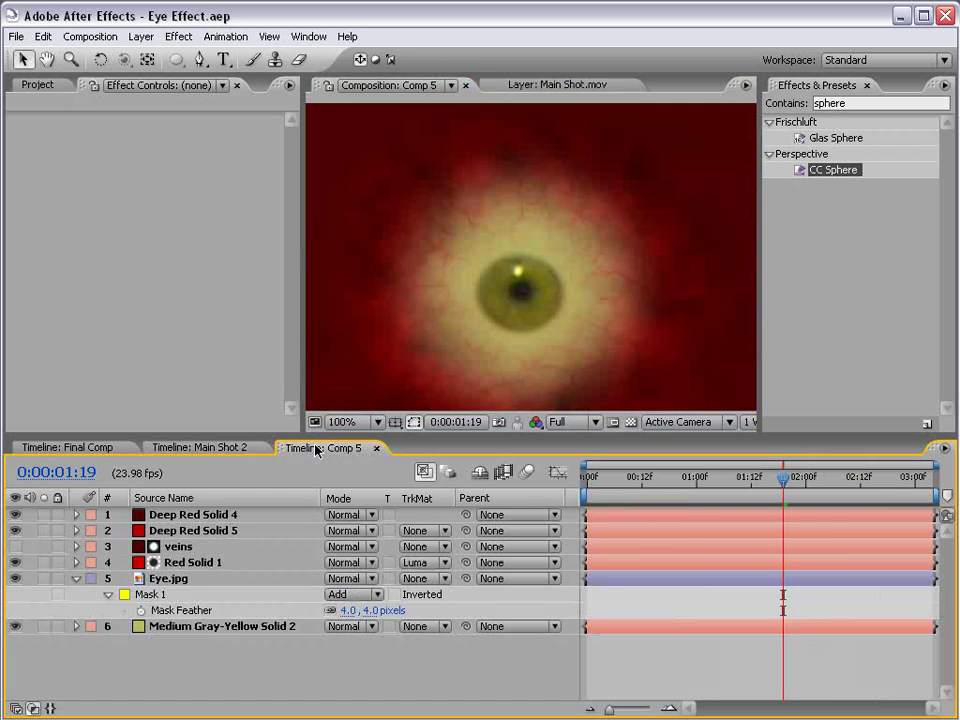
left_click(415, 369)
Step: Create an 800 × 400 solid in Comp 5 using a dark color sampled from the edge of the pupil
left_click(141, 36)
mouse_move(336, 56)
left_click(385, 71)
left_click_drag(530, 285, 739, 247)
left_click(802, 538)
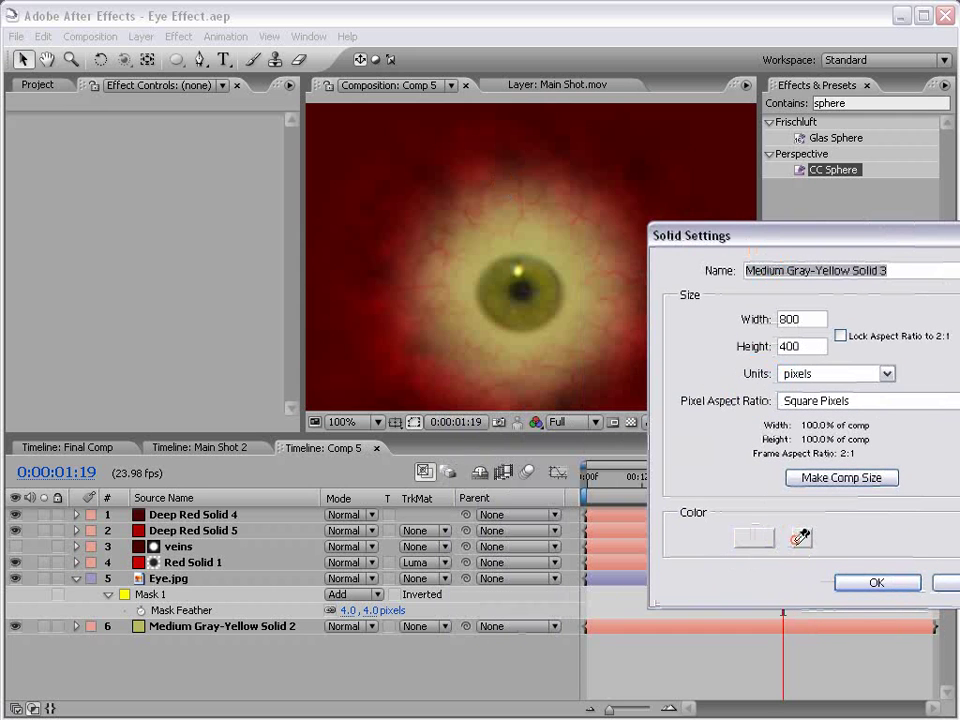
left_click(523, 286)
left_click(876, 583)
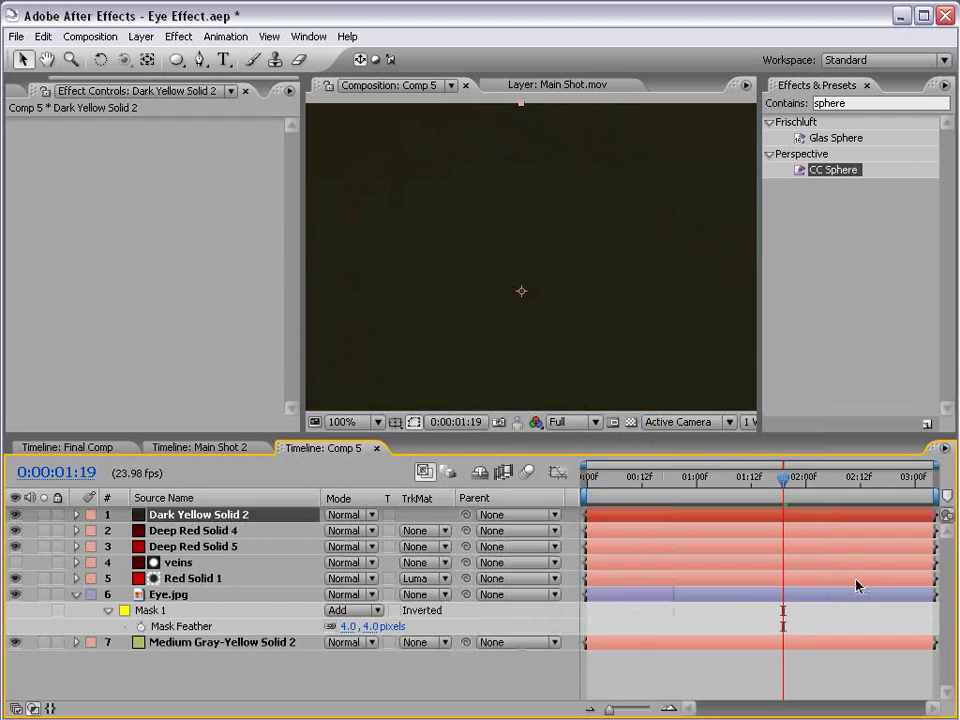
Step: Hide the dark solid and draw a circular mask on it around the iris
left_click(15, 515)
left_click_drag(174, 60, 240, 77)
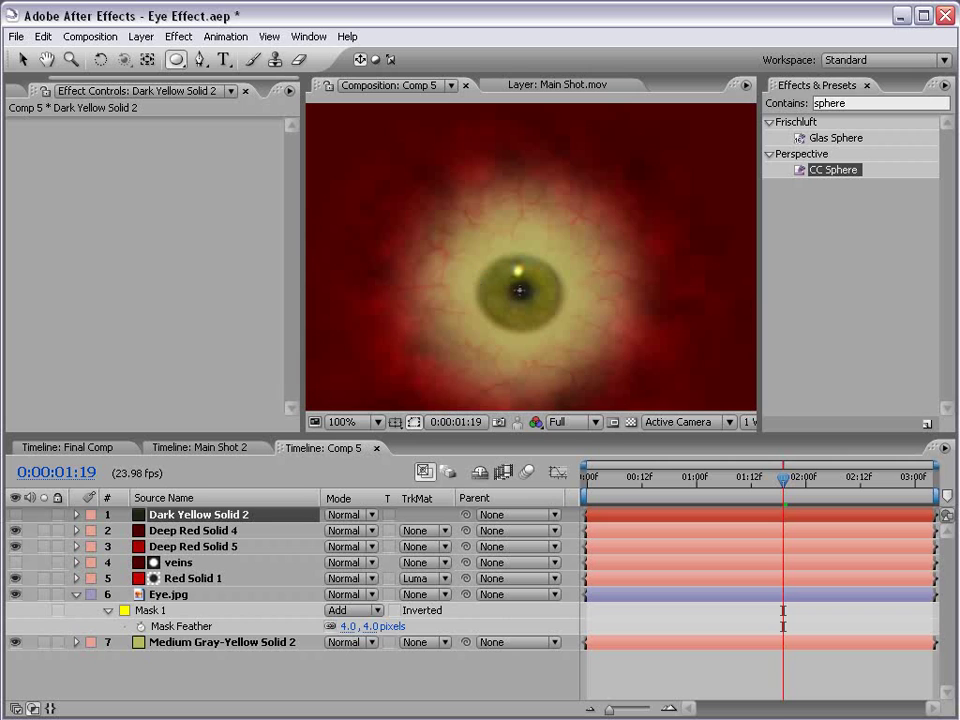
left_click_drag(519, 289, 563, 335)
key("v")
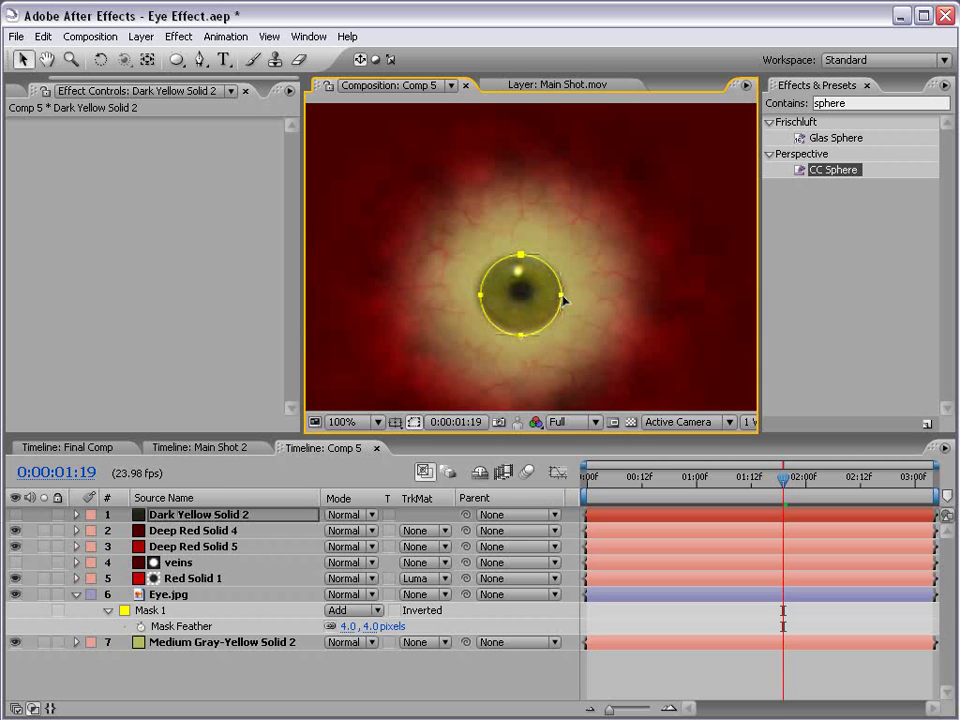
Step: Duplicate the dark solid's circular mask, show the layer again, and set the copied mask to Subtract
left_click(175, 516)
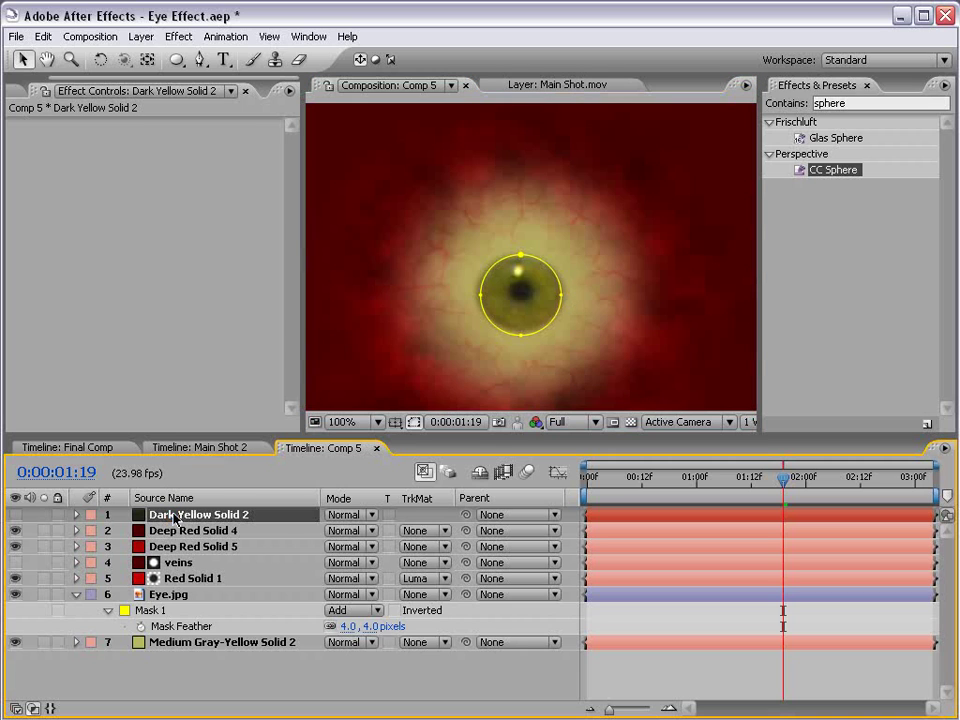
key("m")
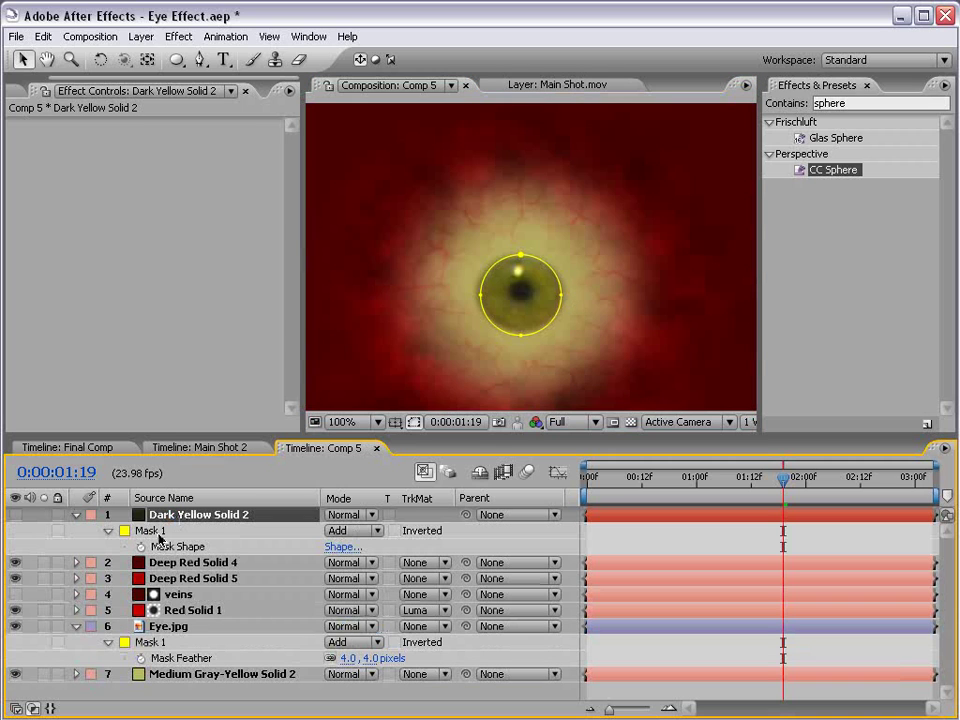
left_click(159, 533)
left_click(43, 36)
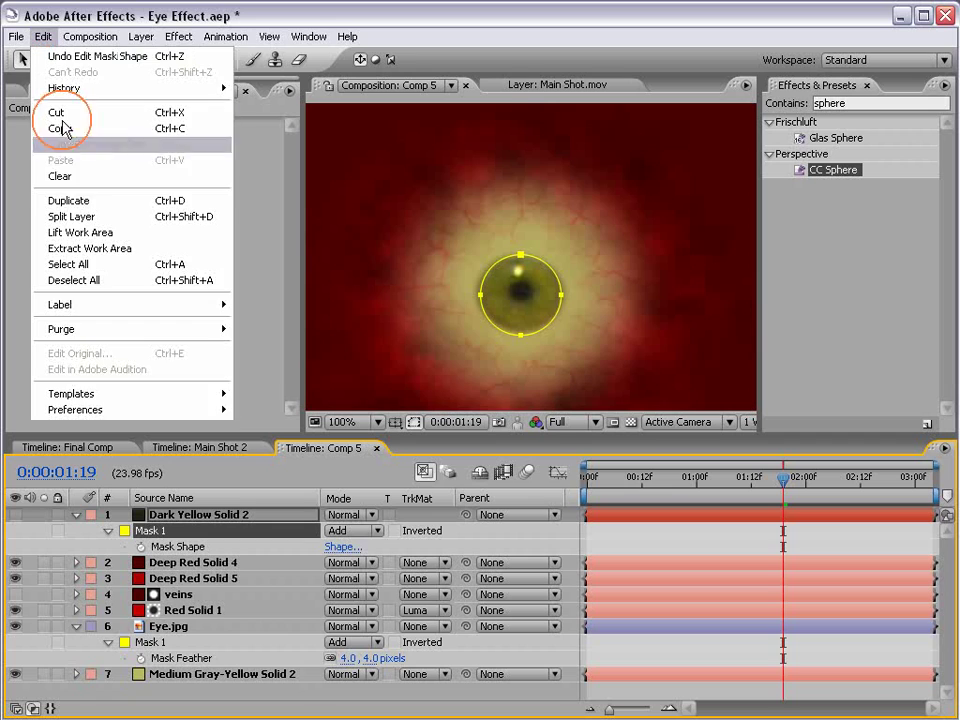
left_click(70, 201)
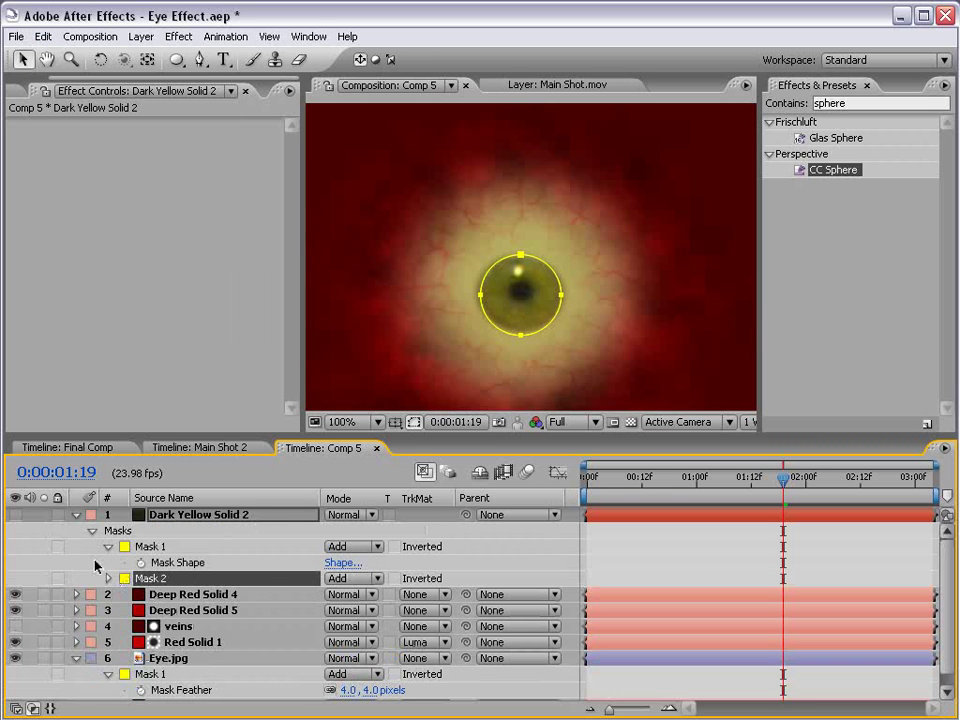
left_click(15, 514)
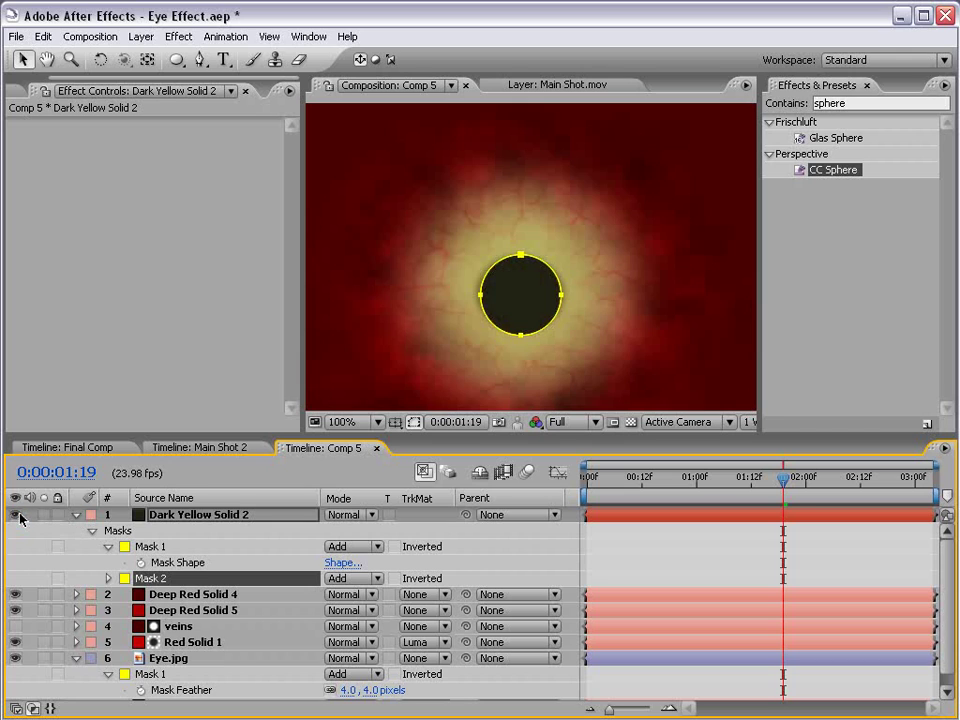
left_click(345, 578)
left_click(345, 595)
left_click(457, 551)
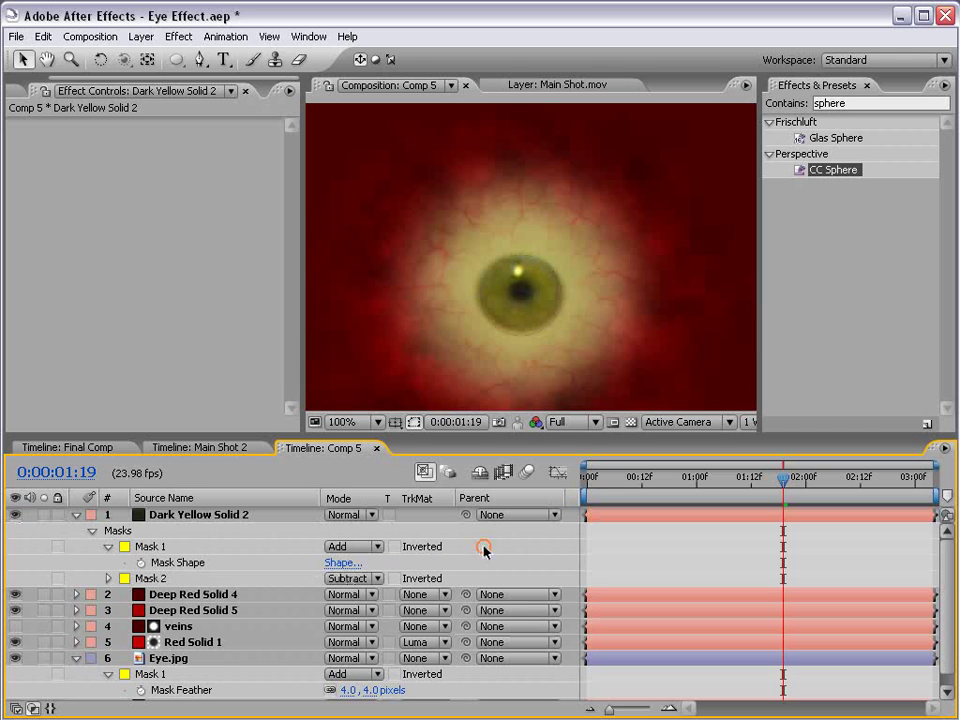
Step: Set the subtracting mask's expansion to -6 pixels to leave a dark ring around the iris
left_click(109, 579)
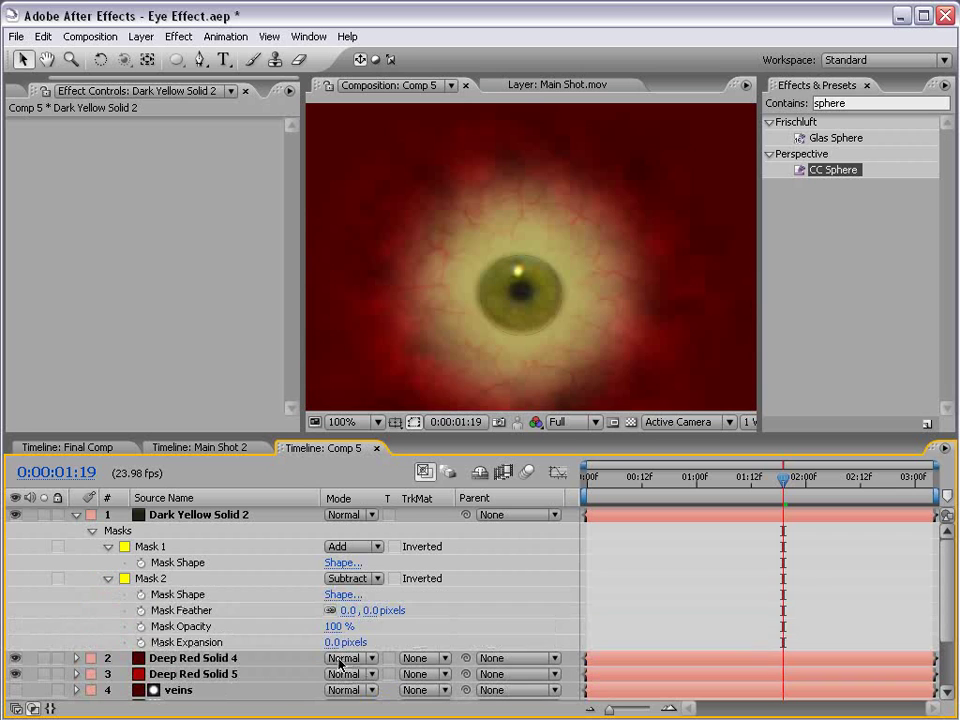
left_click_drag(330, 642, 325, 642)
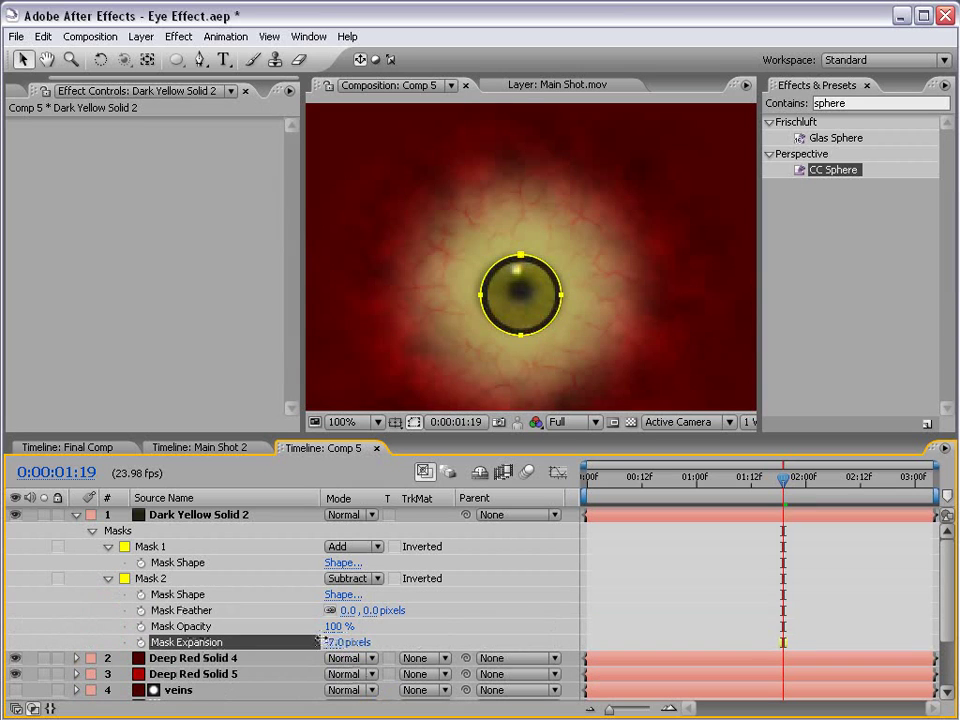
left_click(641, 591)
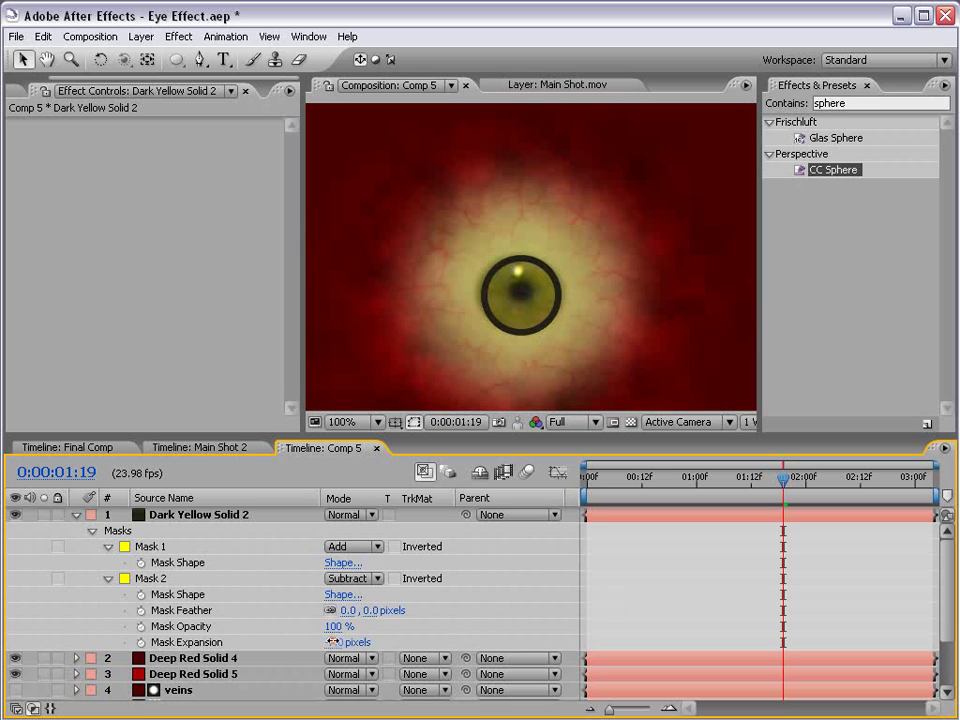
left_click_drag(334, 642, 332, 641)
Step: Apply Fast Blur to the dark iris ring with a Blurriness of 10
left_click(178, 36)
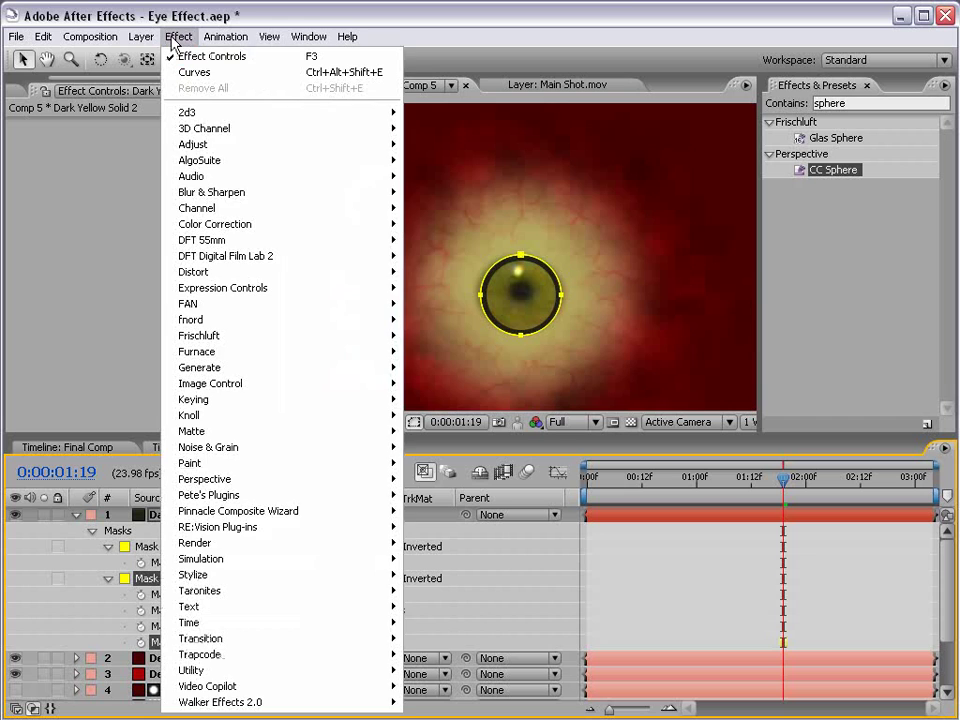
mouse_move(208, 192)
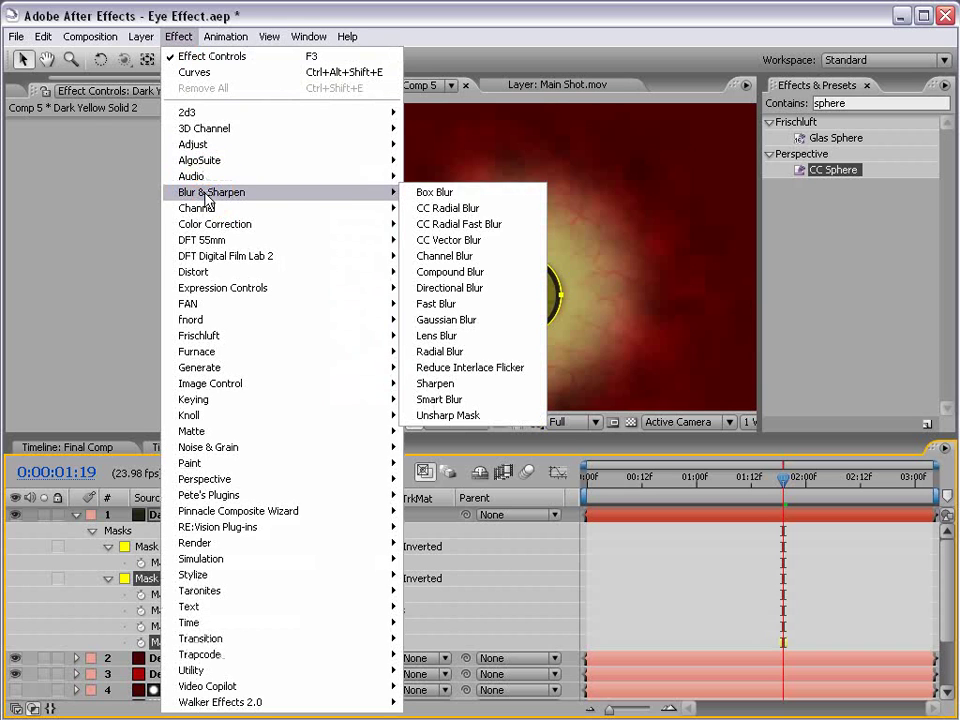
left_click(495, 306)
left_click(145, 157)
type("10")
key("Return")
left_click(613, 546)
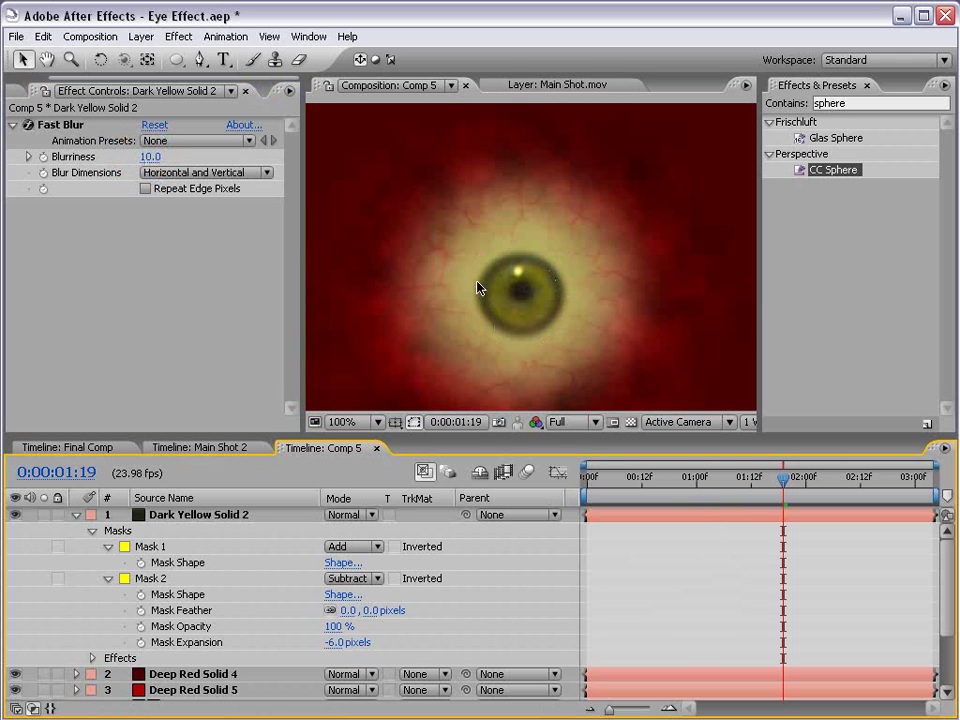
Step: Find Roughen Edges and apply it to Dark Yellow Solid 2, trying Border values of 3 and 0.8
left_click(885, 103)
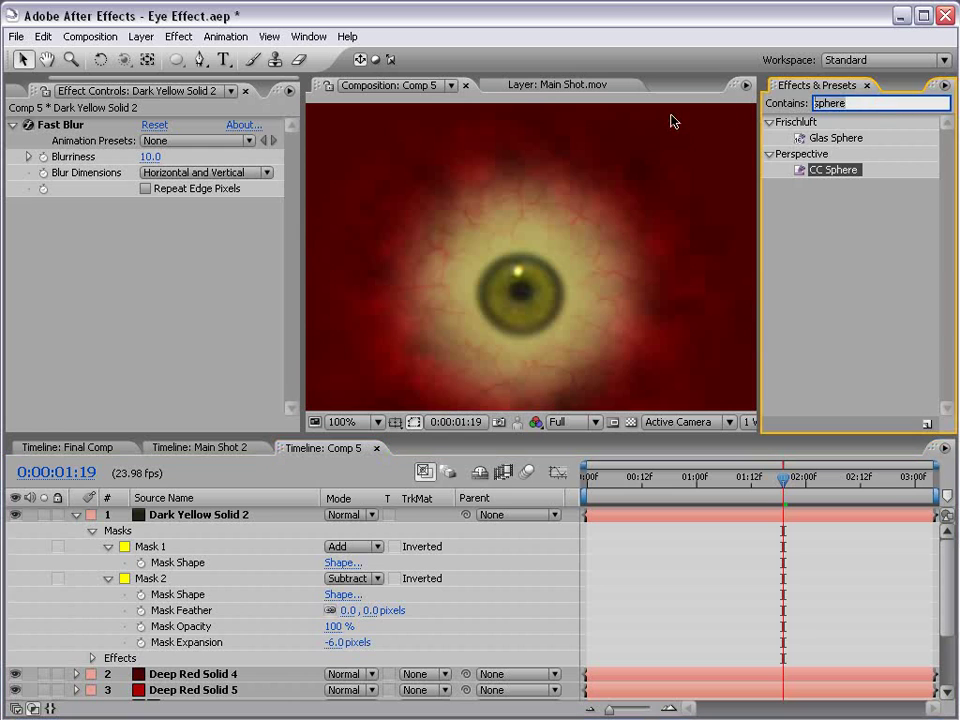
type("rough")
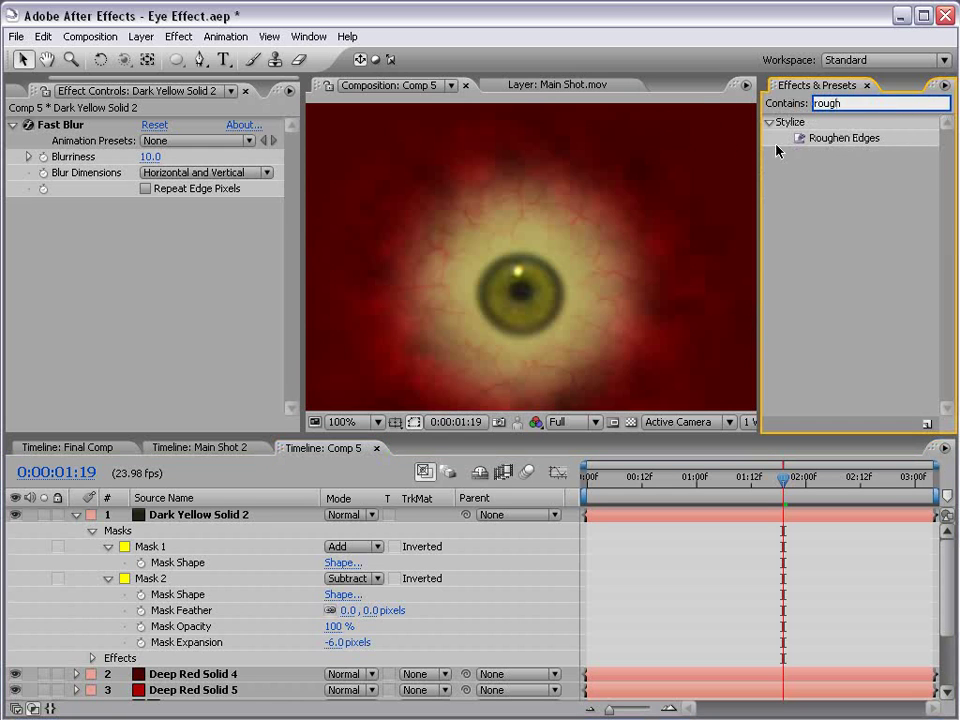
left_click_drag(851, 140, 192, 516)
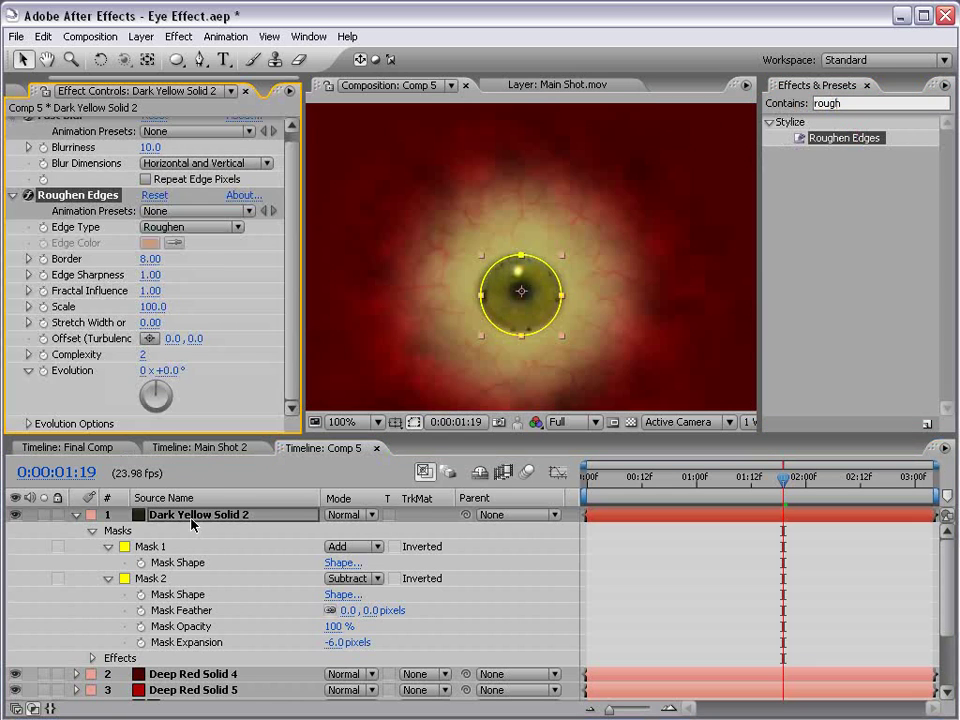
left_click(151, 258)
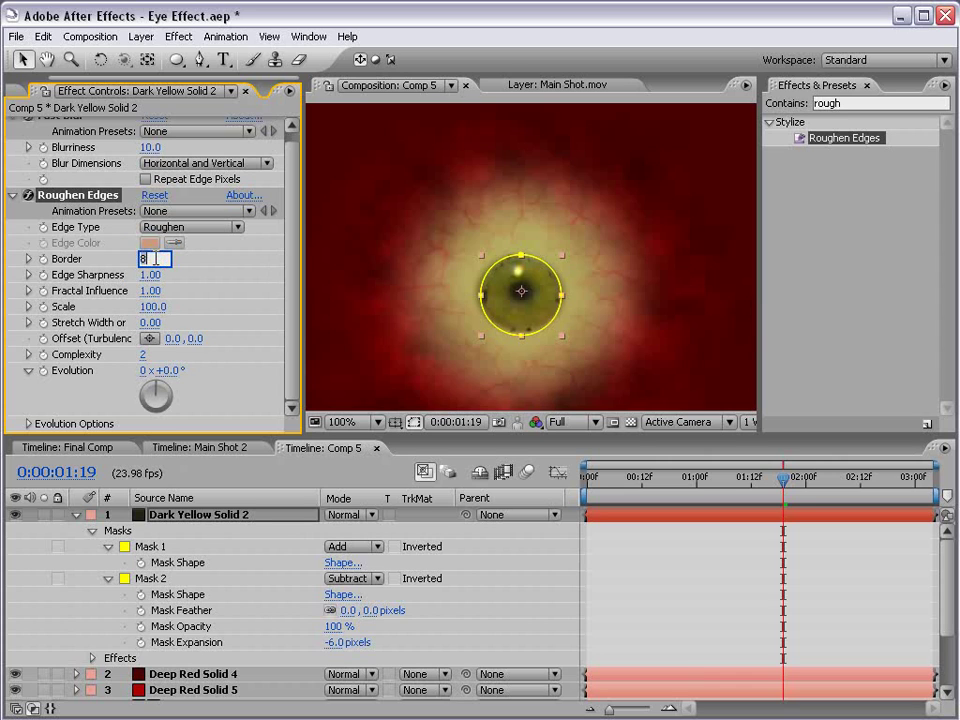
type("3")
key("Return")
left_click(692, 585)
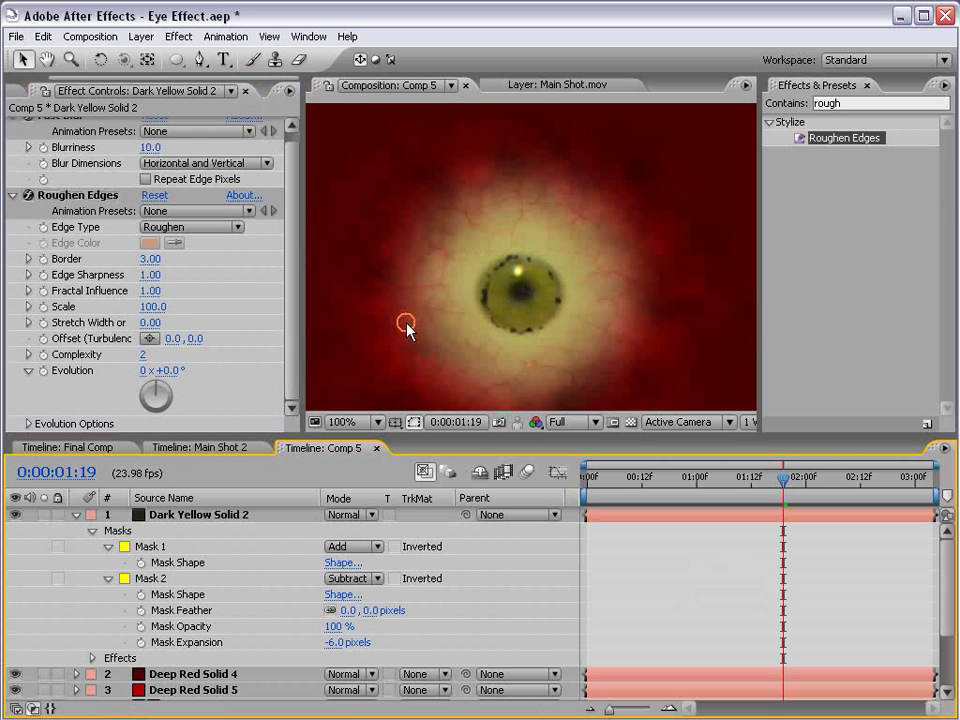
left_click_drag(148, 258, 136, 258)
scroll(111, 186, "up", 1)
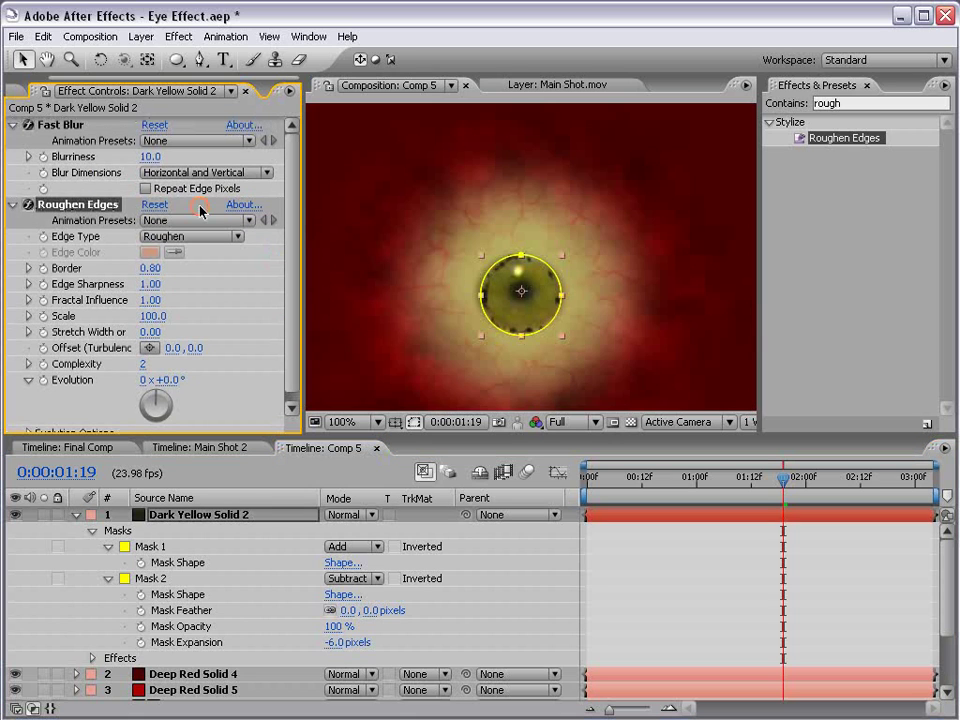
Step: Place Roughen Edges above Fast Blur in the effect order and set its Border to 5.6
left_click(13, 124)
left_click(13, 140)
left_click_drag(55, 130, 60, 176)
left_click(632, 587)
left_click(13, 125)
left_click_drag(150, 189, 172, 184)
left_click(643, 531)
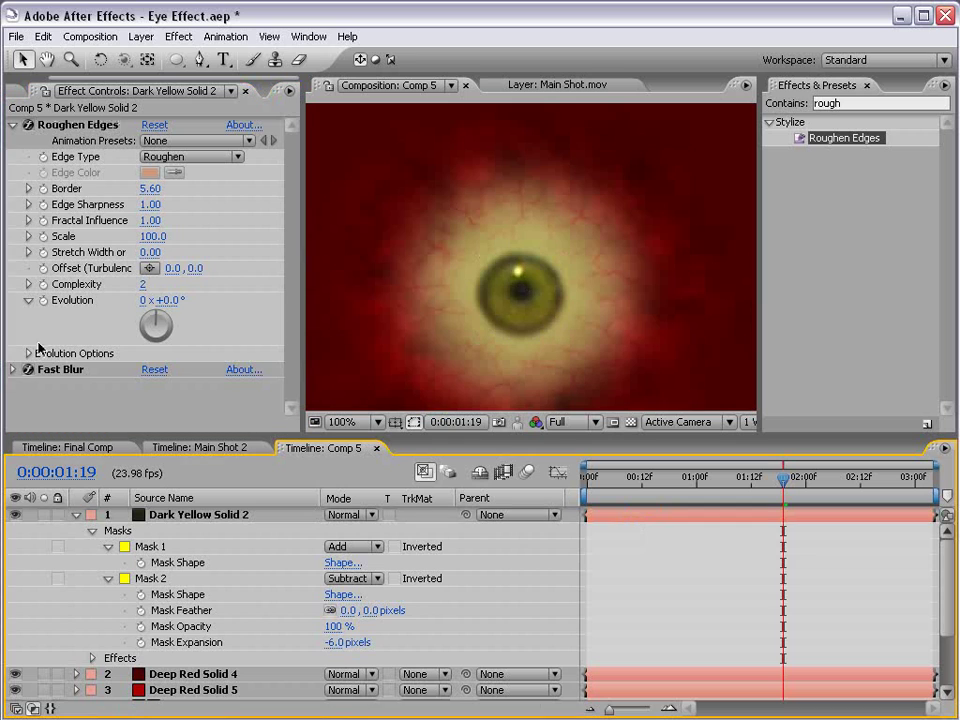
Step: Set the iris ring's Fast Blur Blurriness to 4
left_click(11, 371)
left_click_drag(151, 394, 130, 395)
left_click(675, 525)
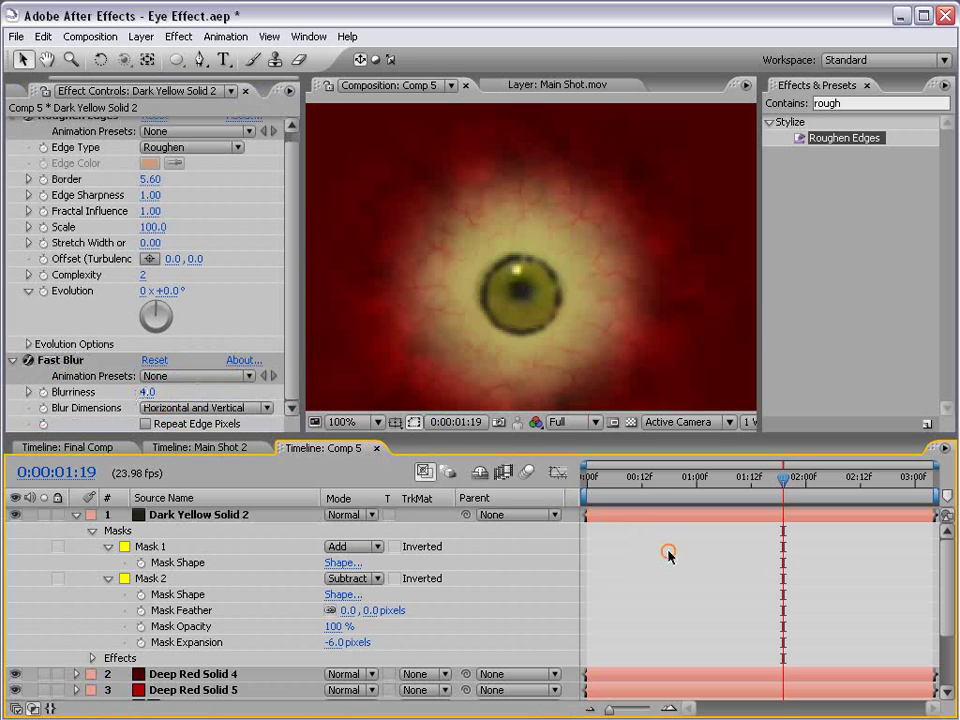
Step: Try a Roughen Edges Border of 3 on the iris ring and set it to 4
left_click(148, 179)
type("3")
key("Return")
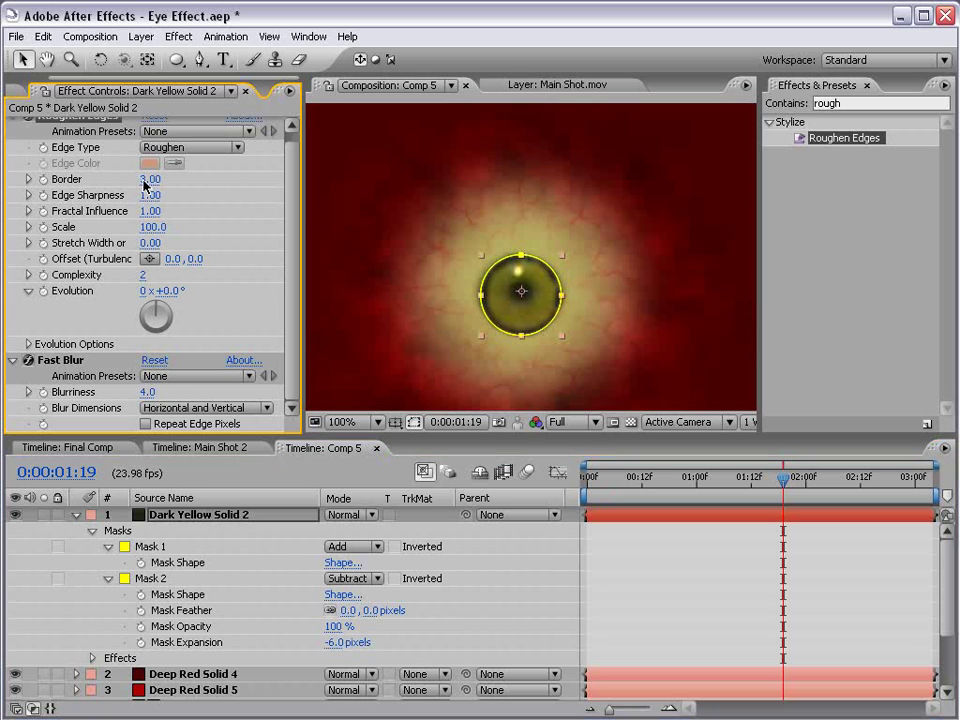
left_click(639, 553)
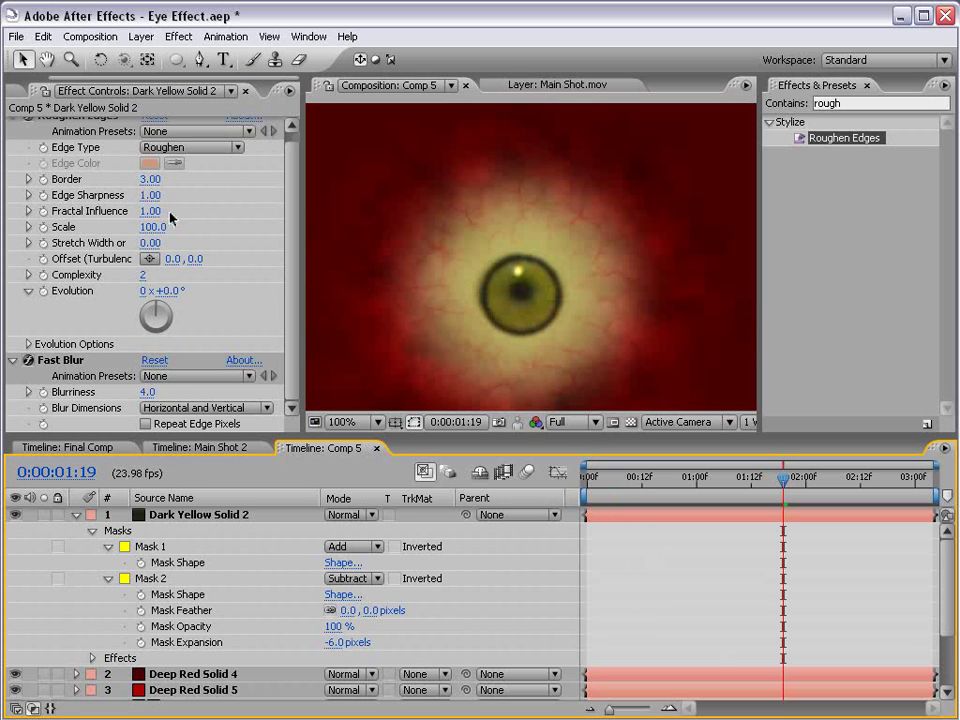
left_click(148, 179)
type("4")
key("Return")
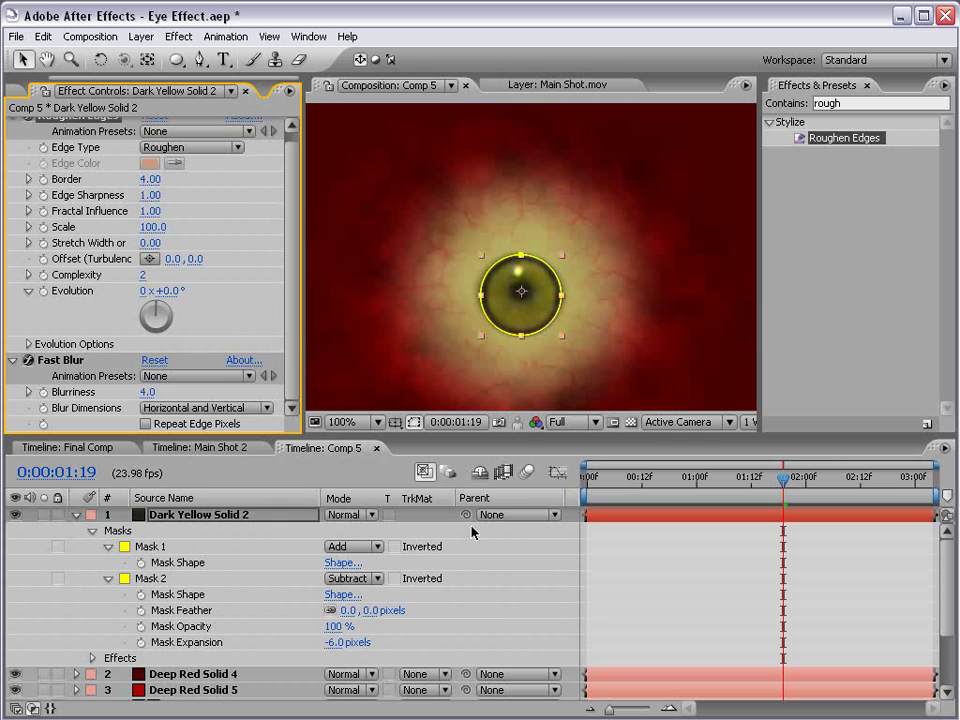
Step: Set the Fast Blur Blurriness of the dark iris ring to 6
left_click(686, 626)
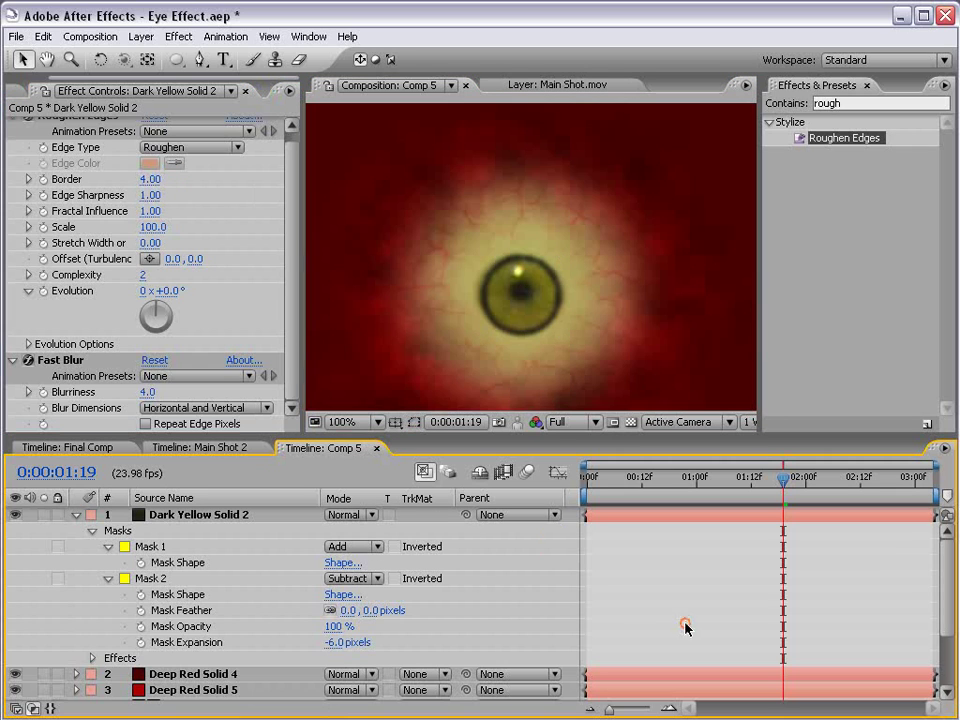
left_click(143, 391)
type("6")
key("Return")
left_click(655, 570)
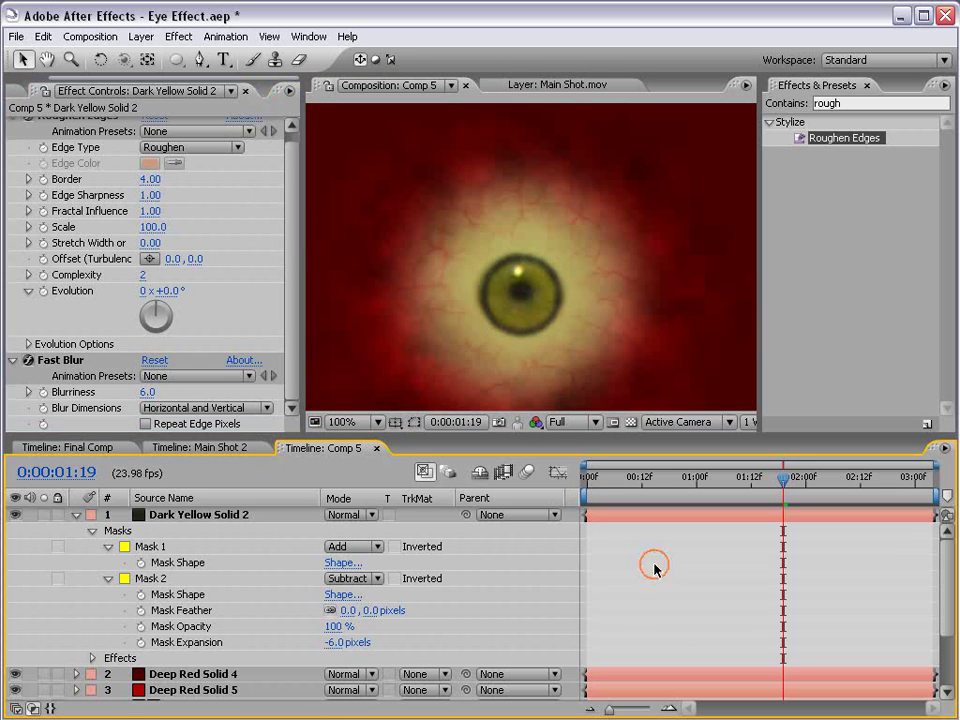
Step: Lower the opacity of the Dark Yellow Solid 2 layer to 61%
left_click(189, 530)
key("t")
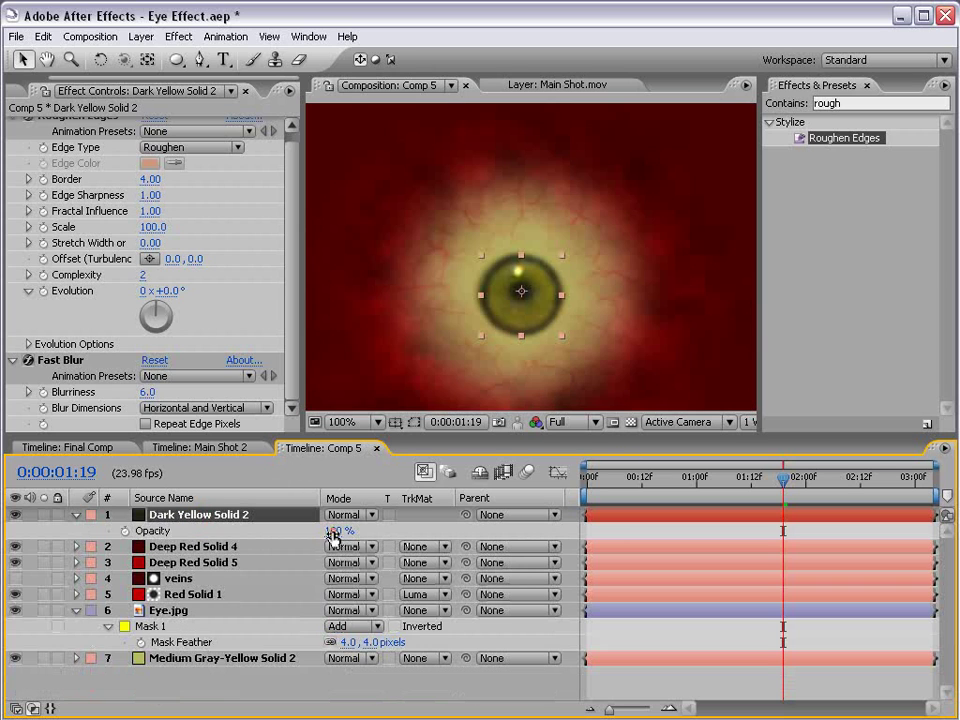
left_click_drag(336, 531, 289, 531)
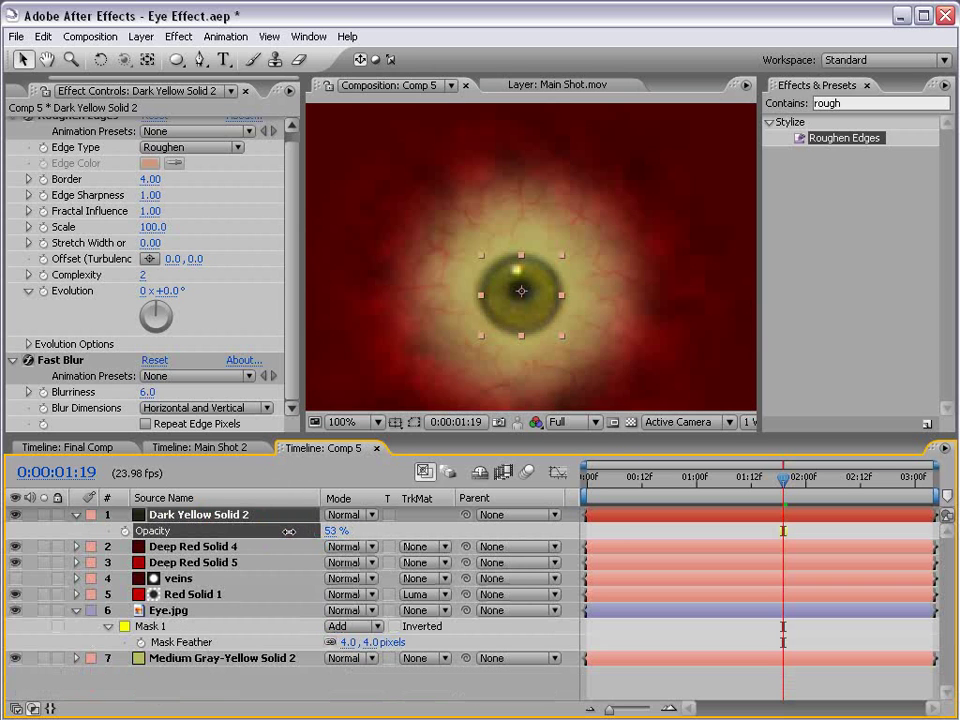
left_click(660, 672)
Step: Examine the Comp 5 eyeball against the real eye in Main Shot 2, including in an enlarged composition view
left_click(248, 447)
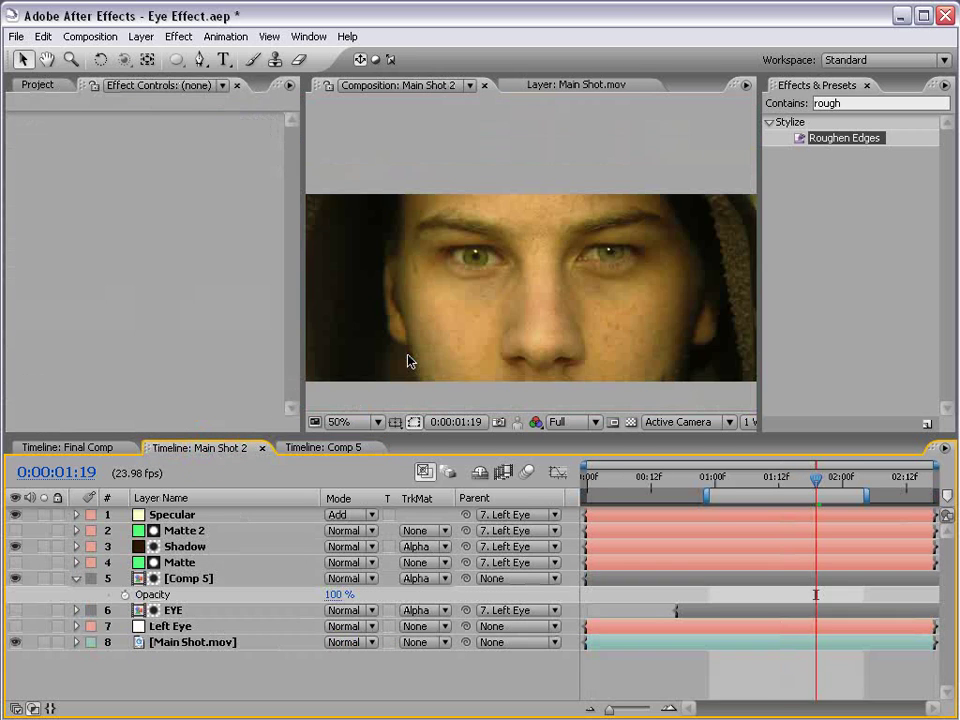
left_click(180, 610)
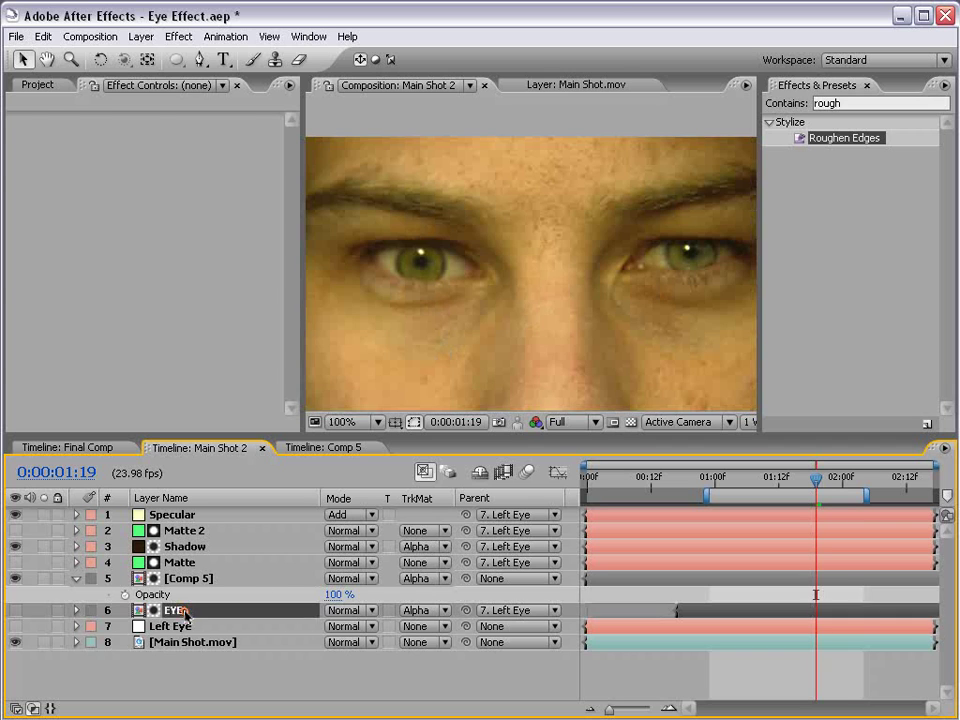
left_click(192, 579)
key("Right")
key("Up")
key("Right")
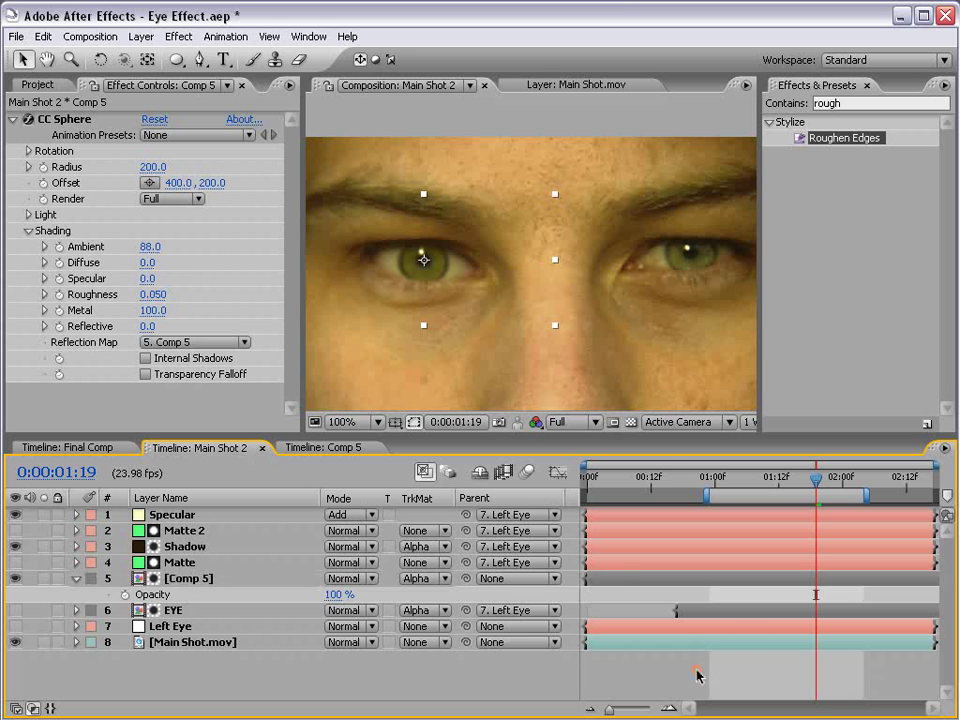
key("grave")
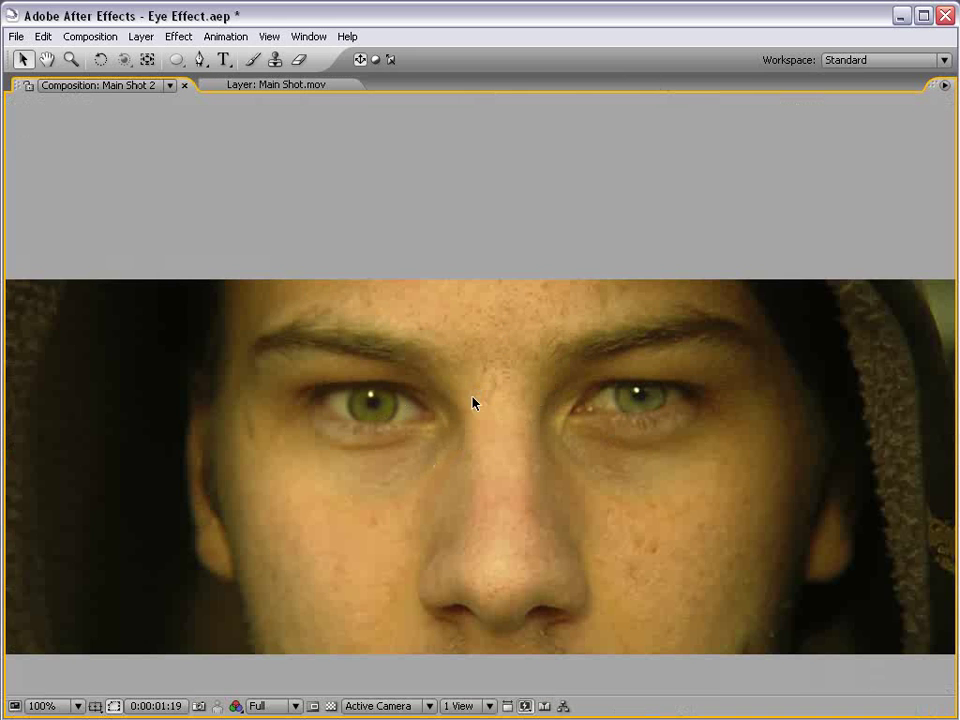
key("grave")
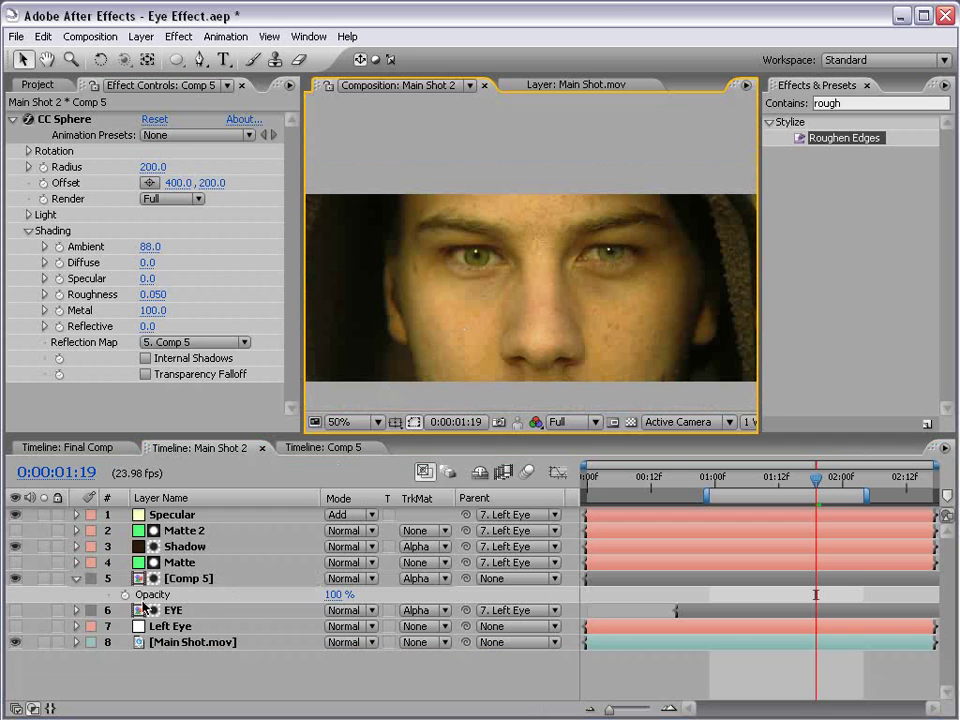
Step: Parent the Comp 5 layer in Main Shot 2 to the Left Eye layer
left_click(188, 578)
left_click_drag(465, 585, 172, 627)
left_click(175, 628)
left_click(331, 680)
scroll(607, 222, "up", 2)
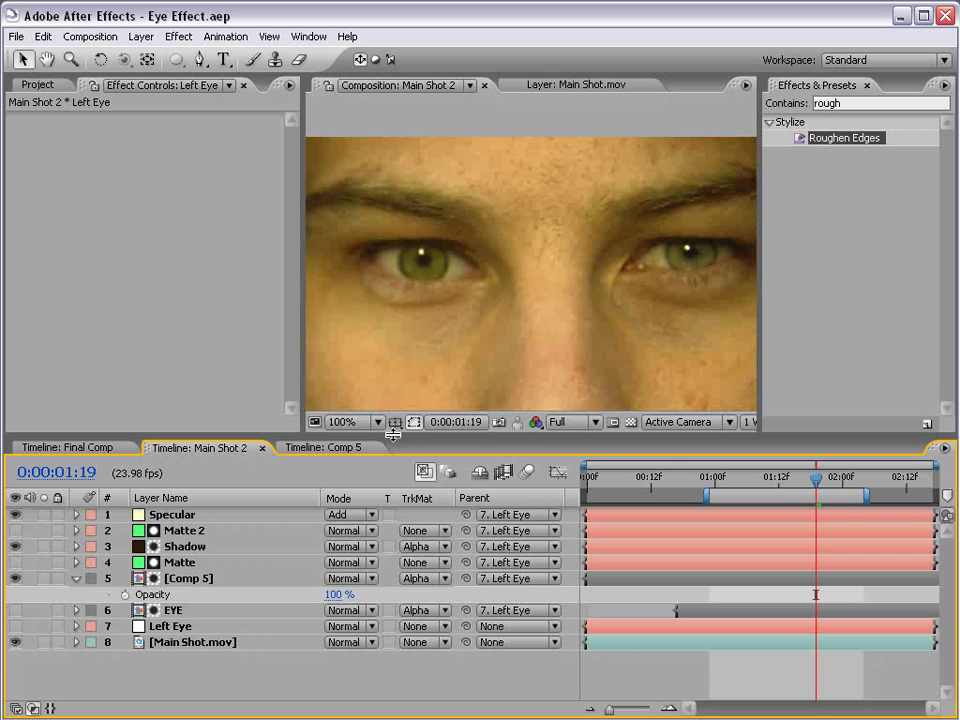
Step: Preview the parented eyeball's motion in Main Shot 2 and compare it with the iris in Comp 5
left_click_drag(817, 480, 786, 486)
key("space")
left_click(318, 448)
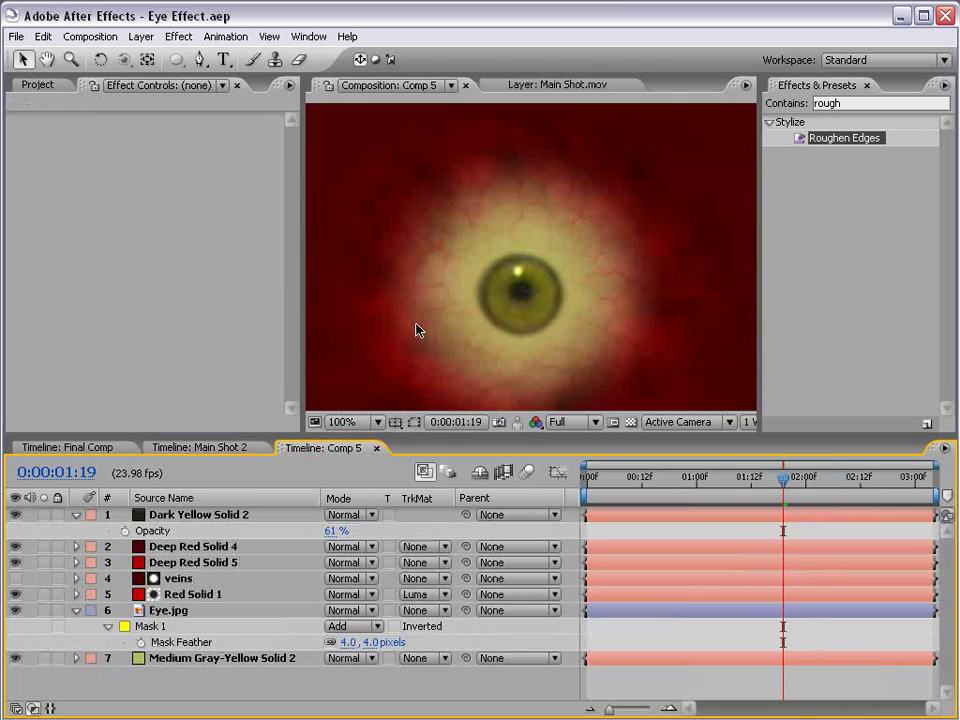
left_click(200, 450)
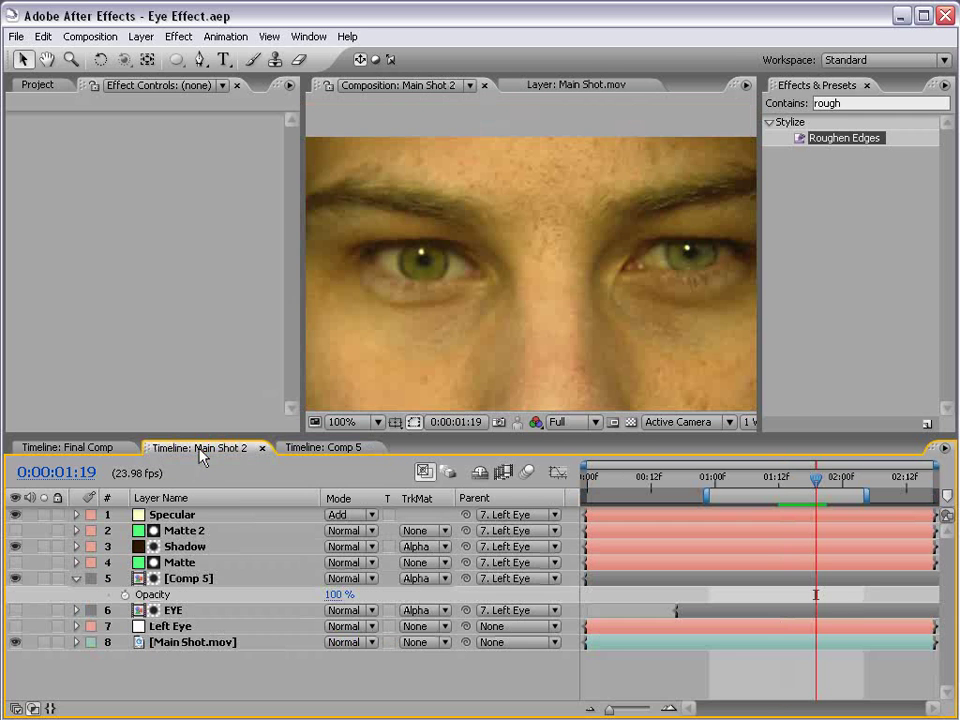
Step: Open Comp 5's Eye.jpg layer for Clone Stamp painting, with Render off and the iris enlarged to 800%
left_click(304, 449)
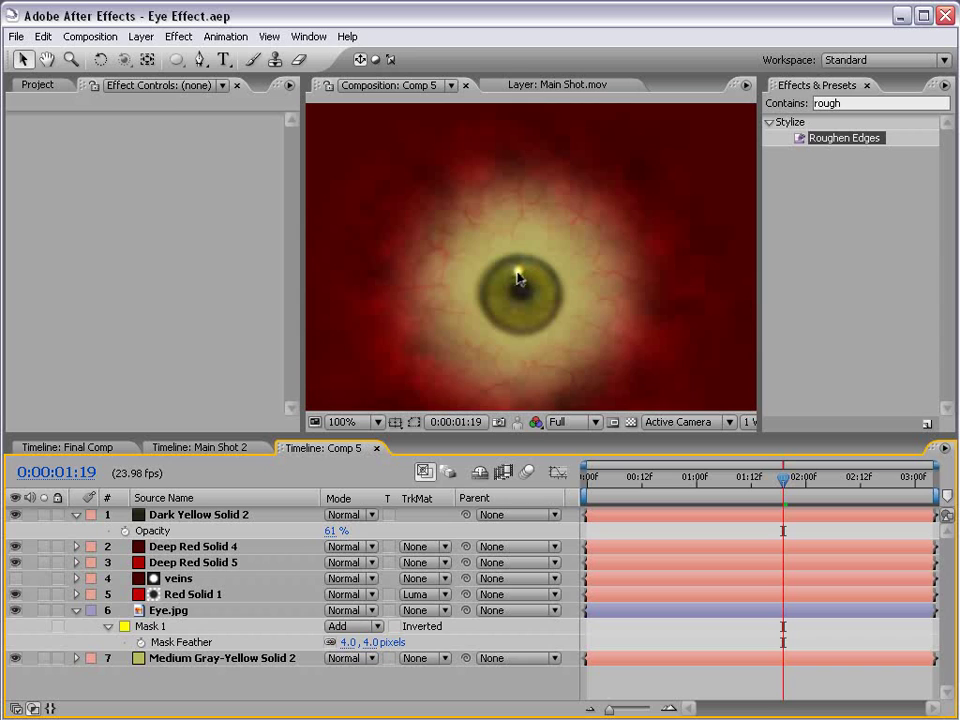
left_click(166, 610)
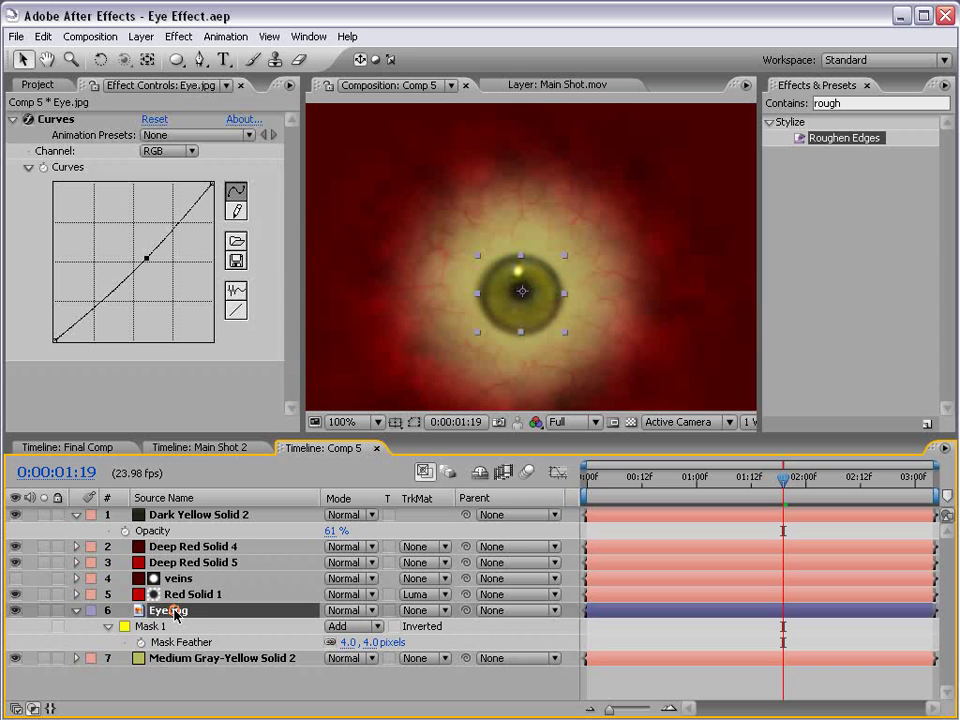
left_click(276, 60)
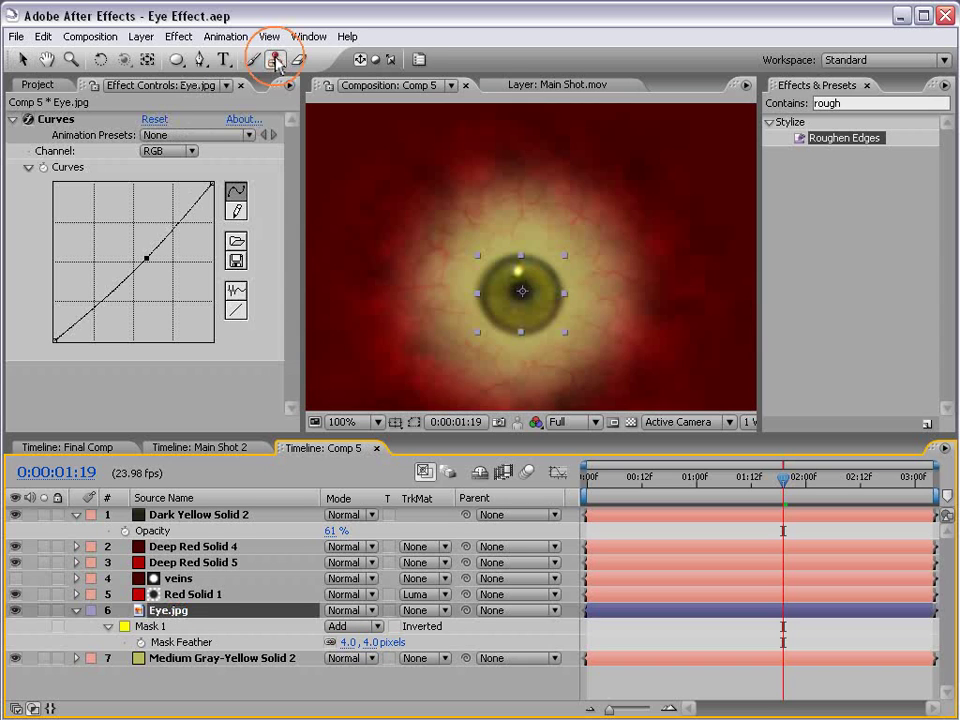
double_click(166, 611)
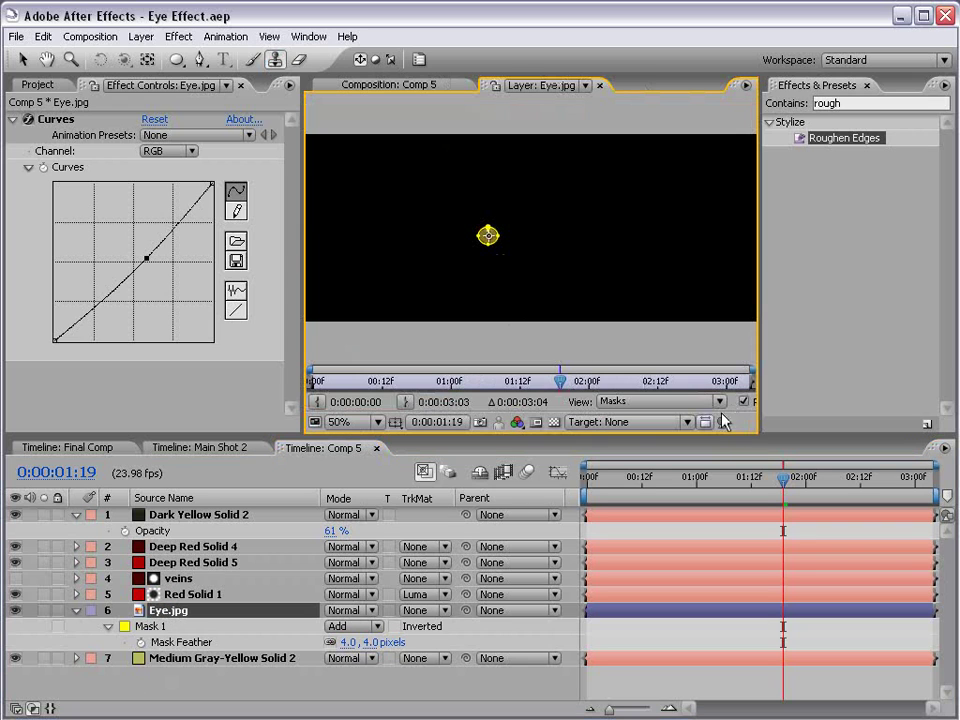
key("grave")
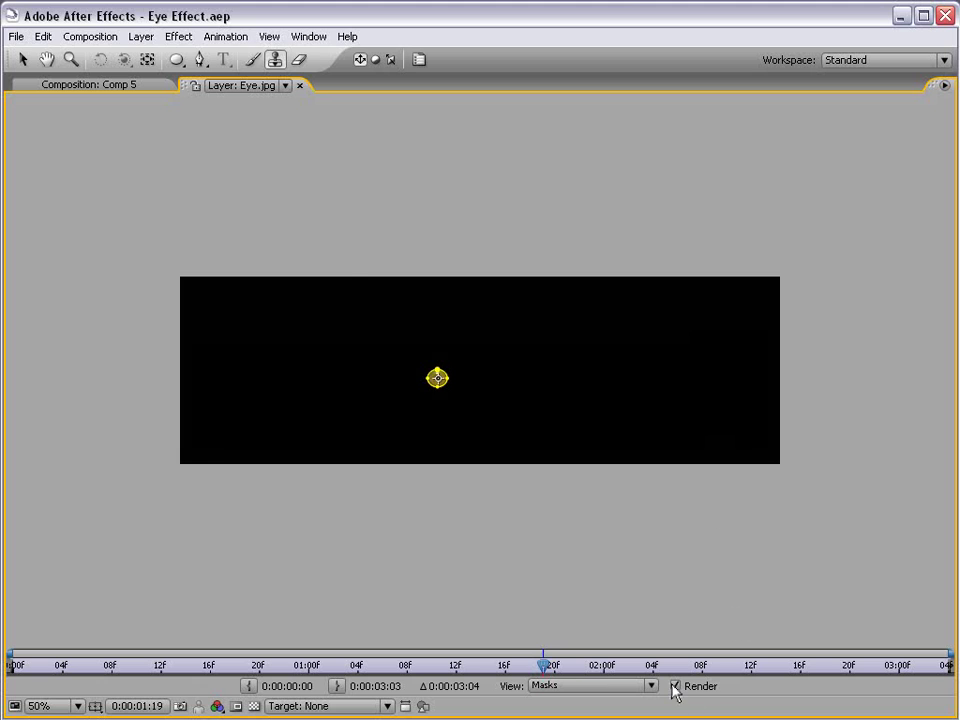
left_click(675, 687)
scroll(472, 416, "up", 2)
left_click_drag(296, 448, 430, 410)
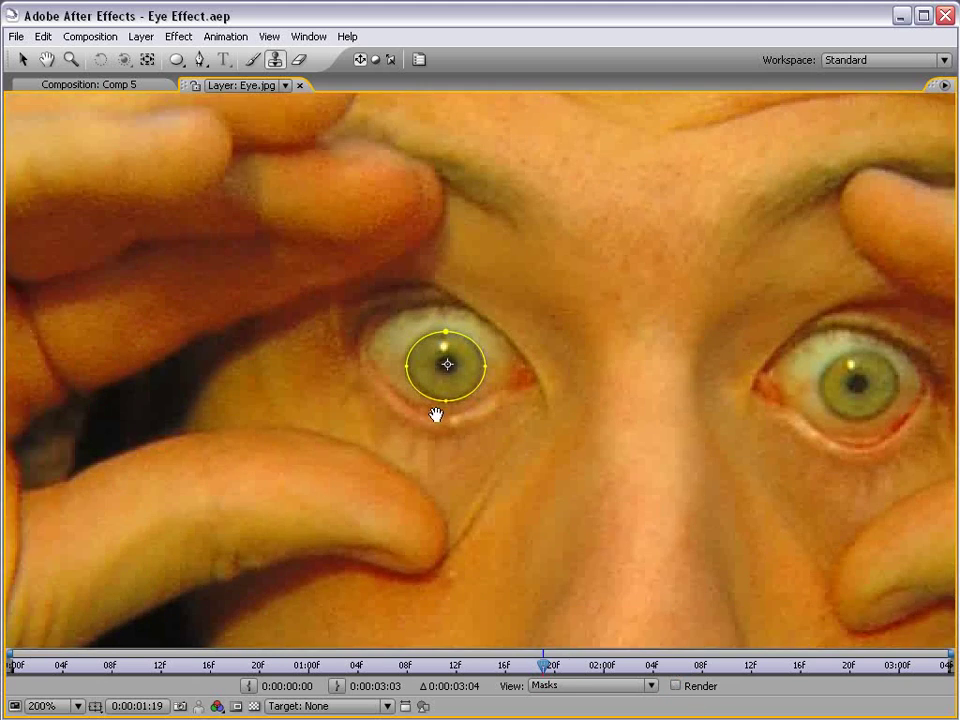
scroll(430, 410, "up", 3)
left_click_drag(379, 300, 476, 407)
key("grave")
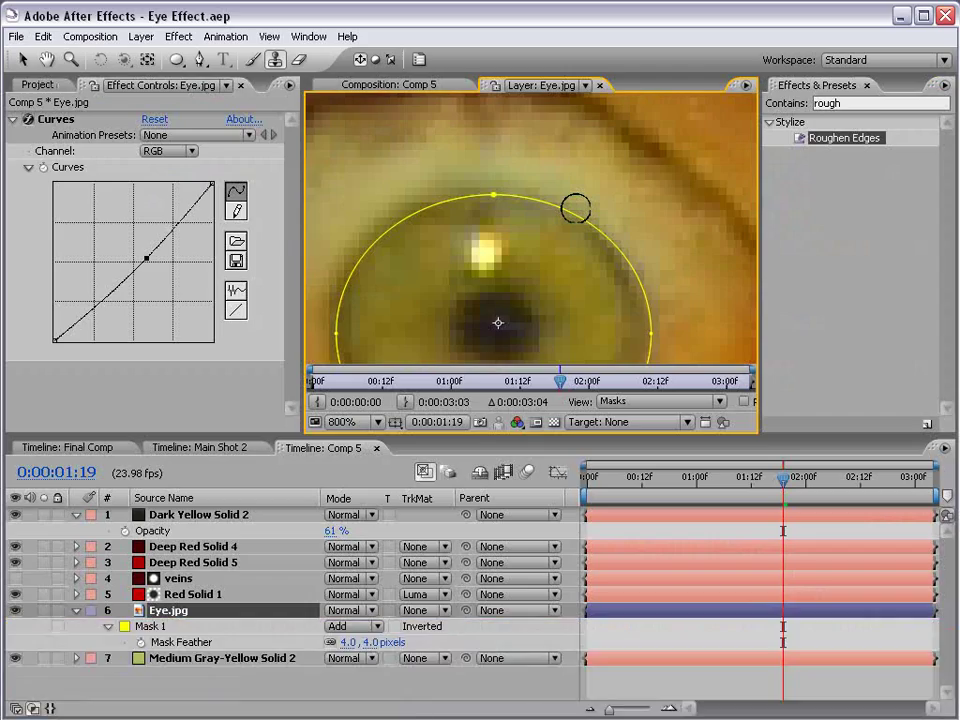
Step: Set the Clone Stamp's paint Duration to Constant
left_click(419, 60)
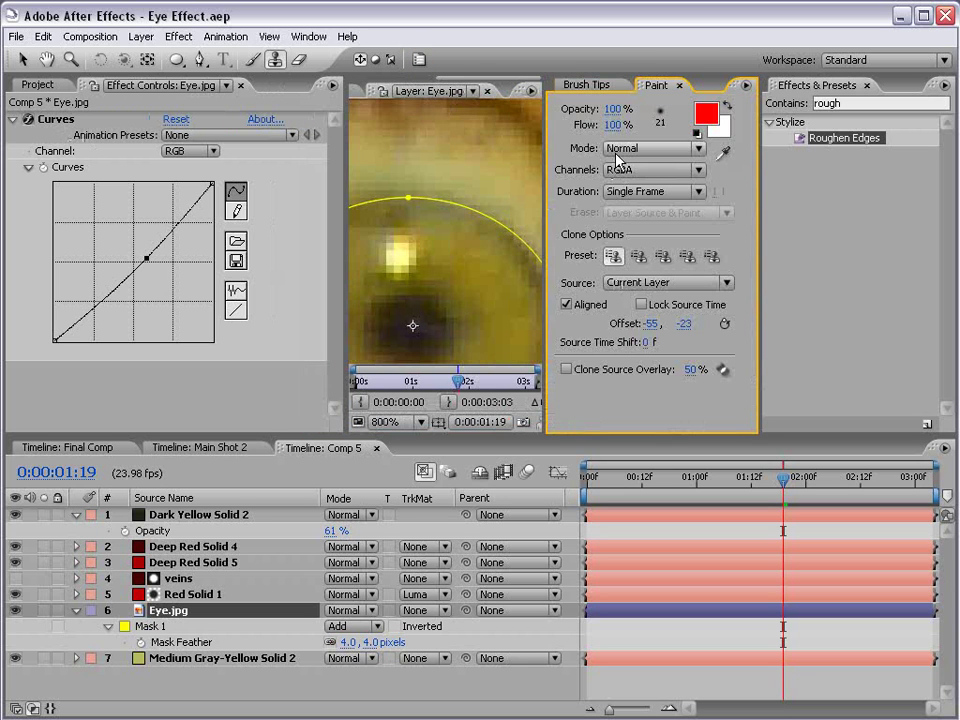
left_click(577, 86)
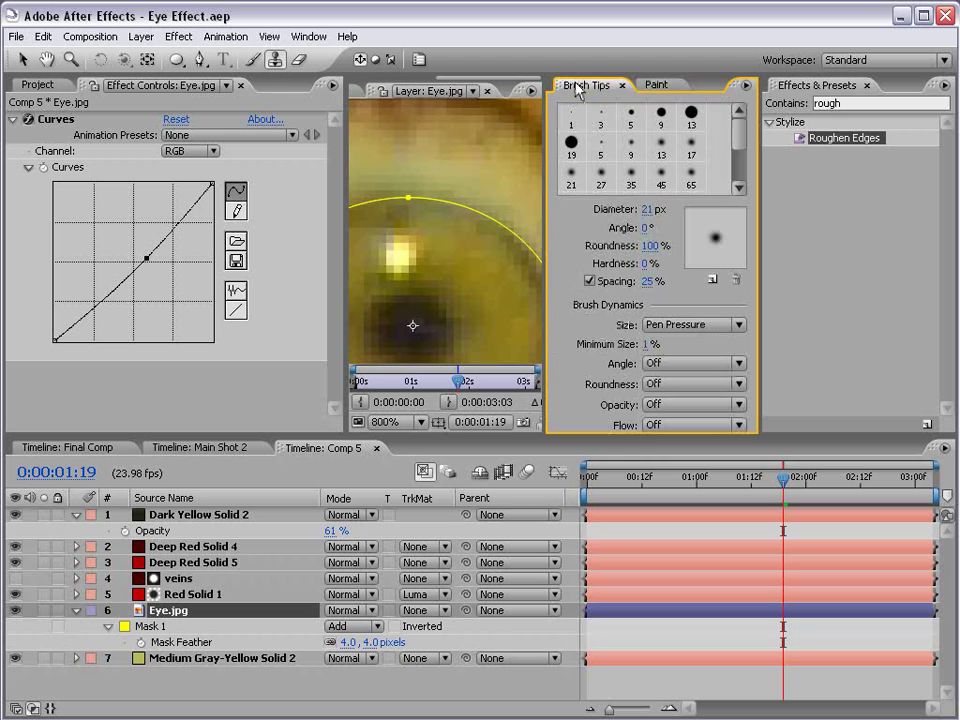
left_click(658, 86)
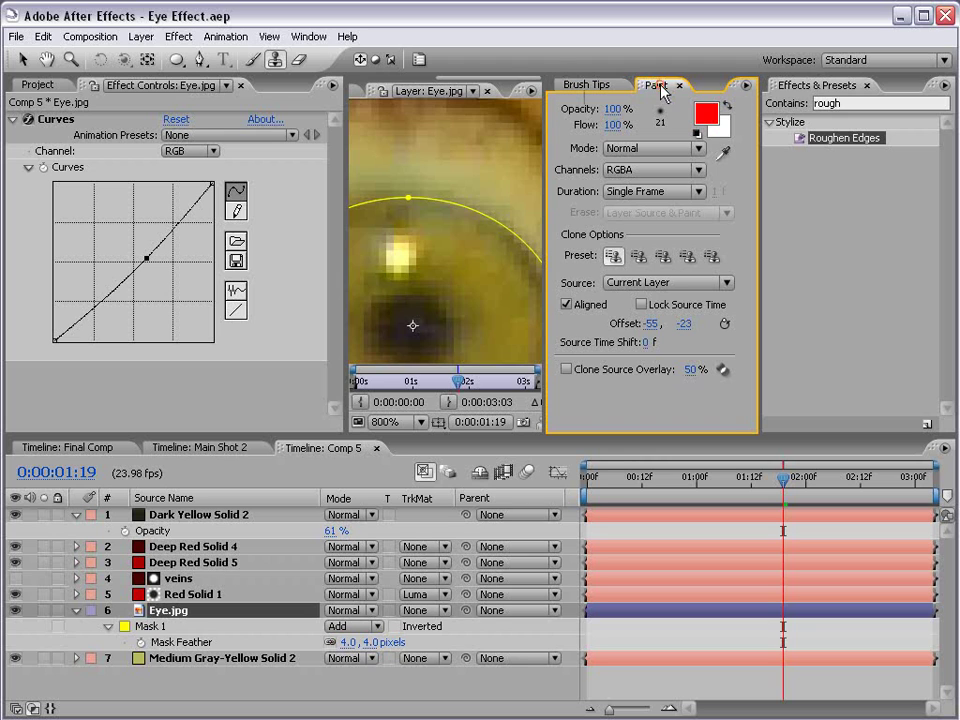
left_click(617, 192)
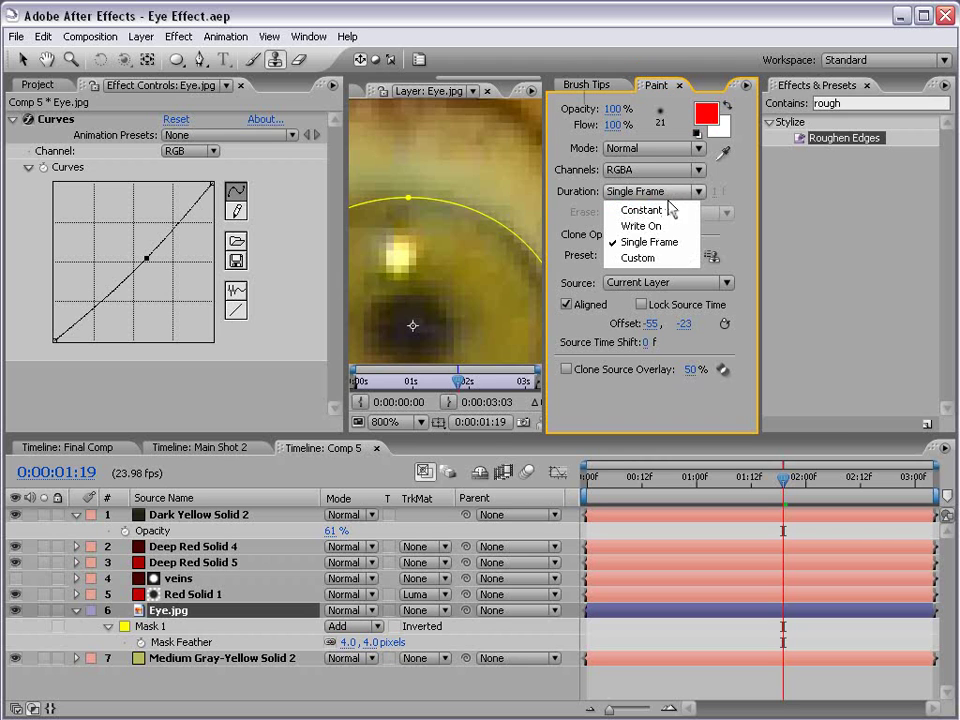
left_click(665, 211)
left_click(647, 193)
left_click(650, 211)
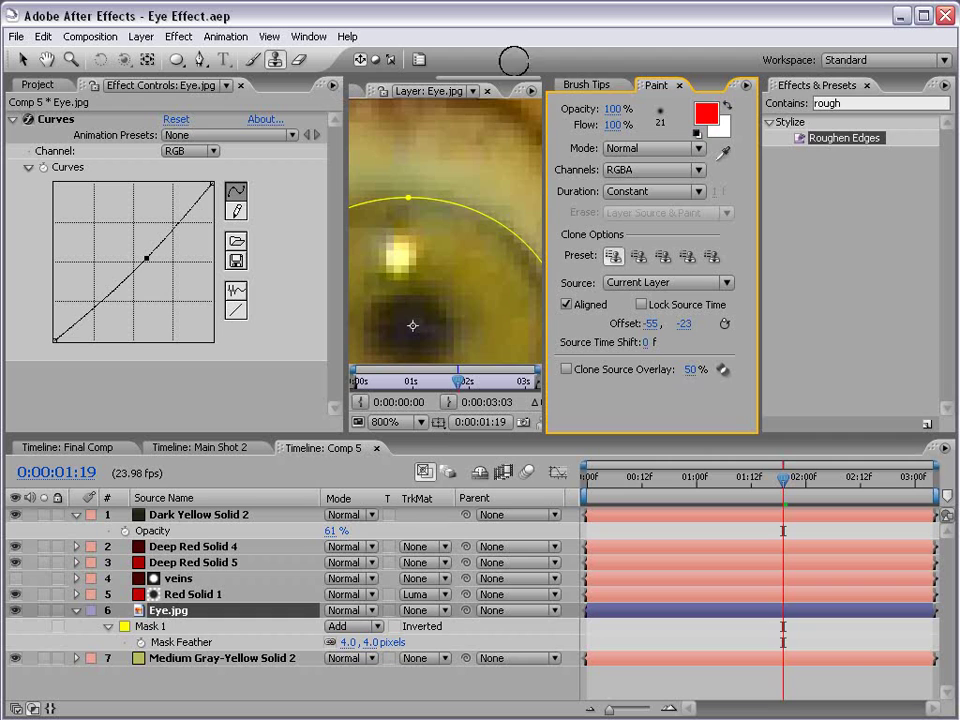
Step: Resize the Clone Stamp brush to about 11 px and clone iris texture over the bright highlight above the pupil
key("grave")
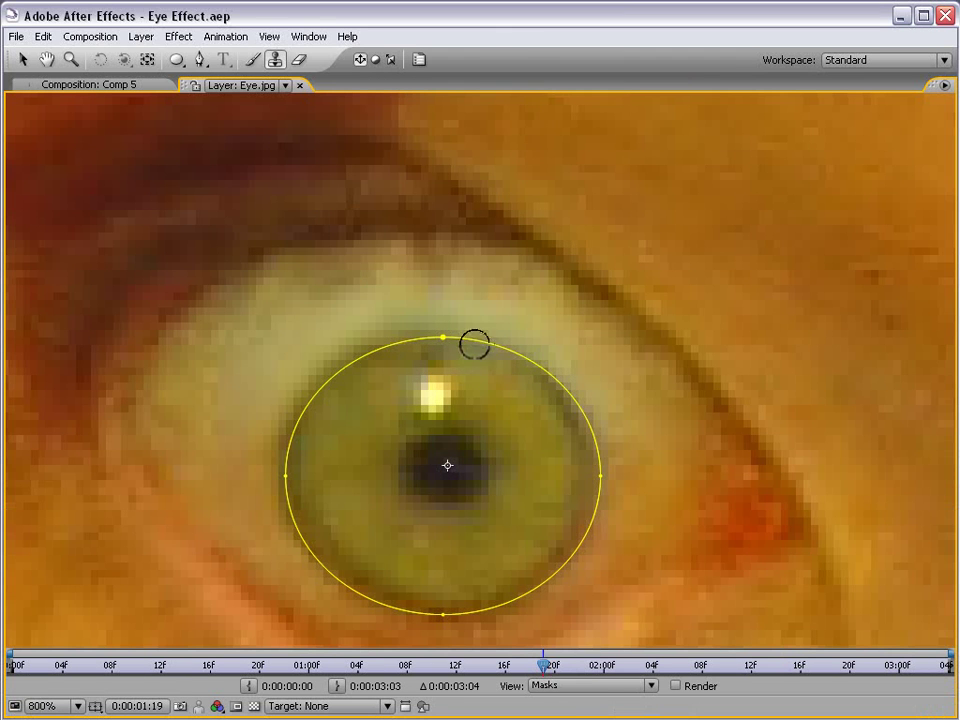
mouse_move(518, 389)
left_mouse_down()
mouse_move(578, 389)
mouse_move(552, 389)
left_mouse_up()
left_click(478, 383, "alt")
left_click(416, 377)
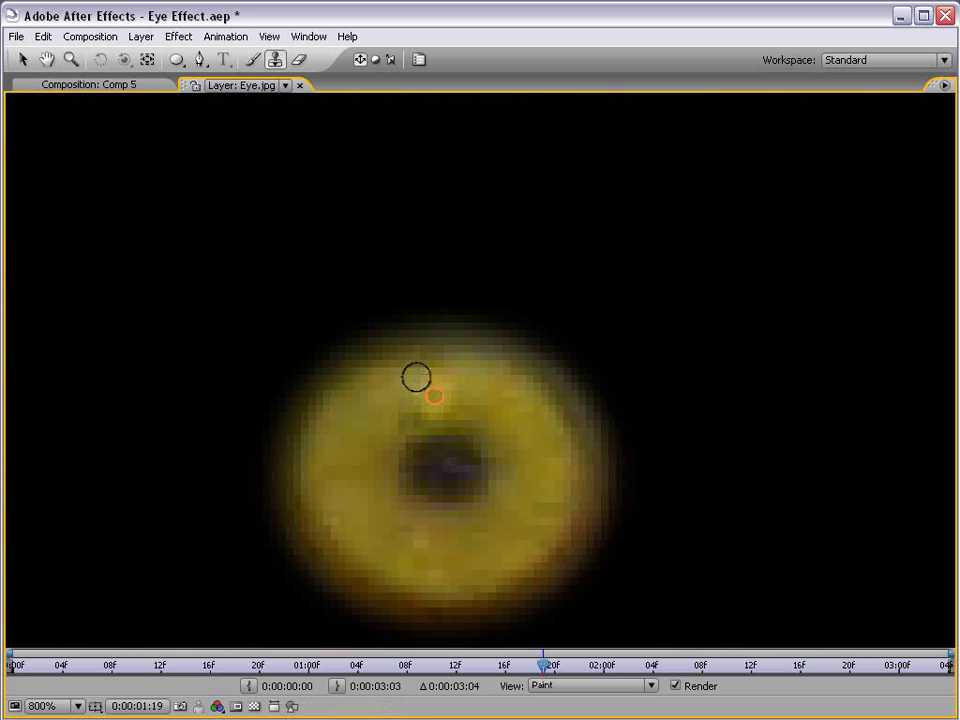
left_click(496, 411, "alt")
mouse_move(438, 400)
left_mouse_down()
mouse_move(418, 373)
mouse_move(424, 381)
left_mouse_up()
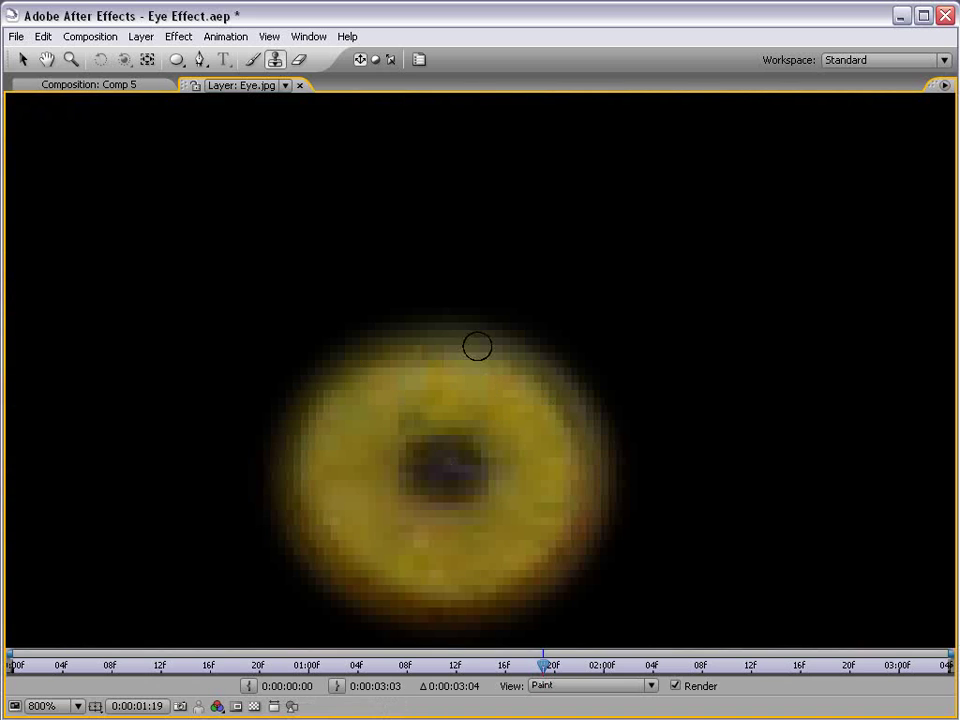
Step: Extend the Clone 1 and Clone 2 strokes on Eye.jpg to start at 0:00:00:00
key("grave")
left_click_drag(767, 476, 585, 509)
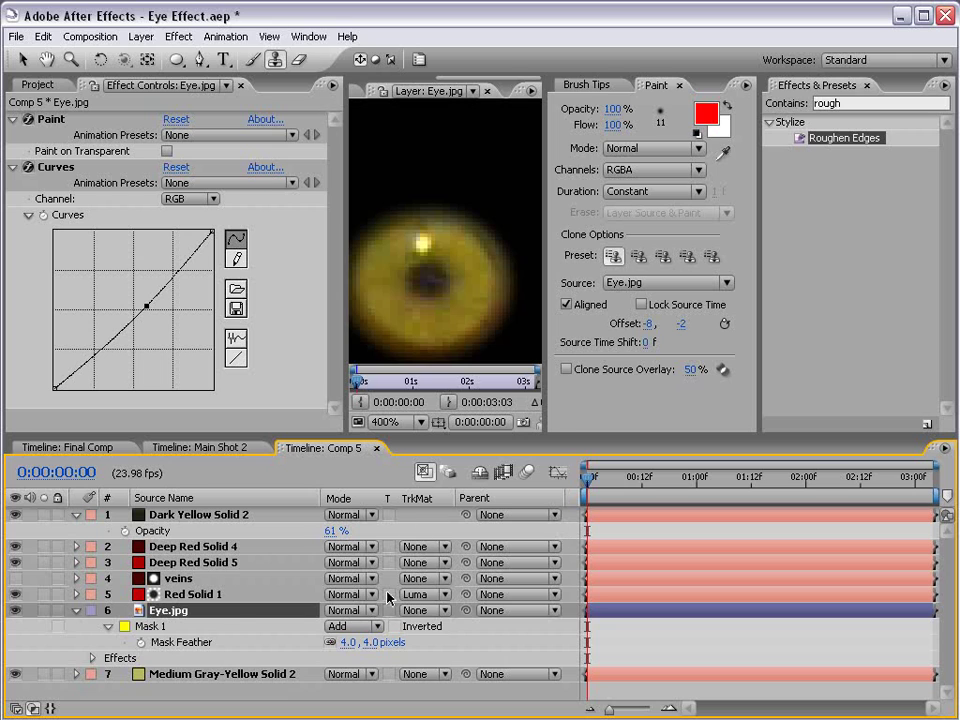
key("u")
key("u")
key("u")
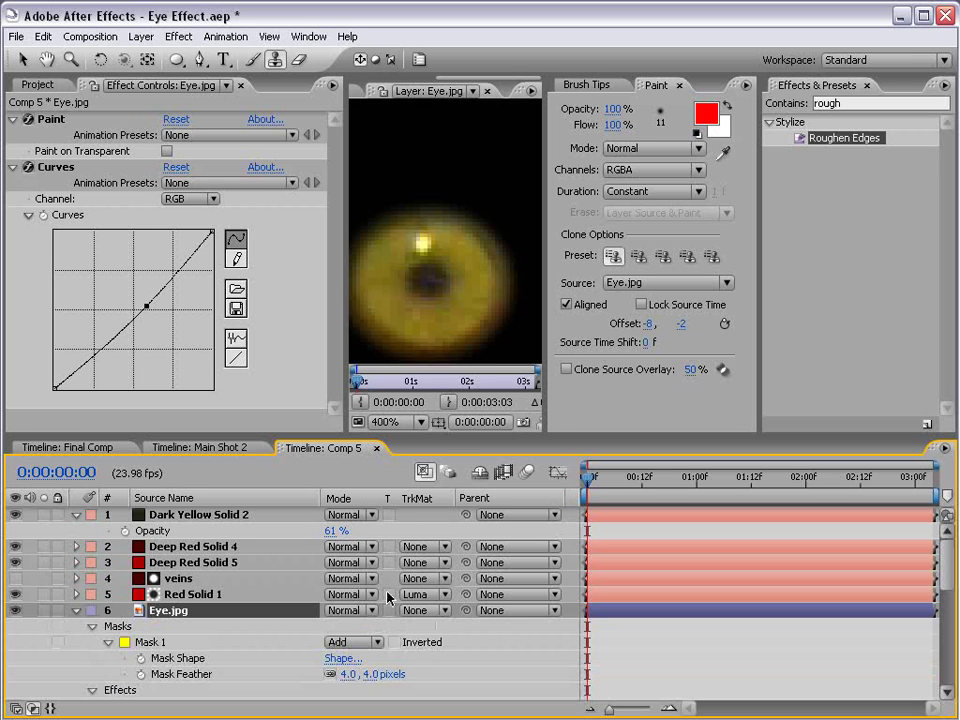
key("grave")
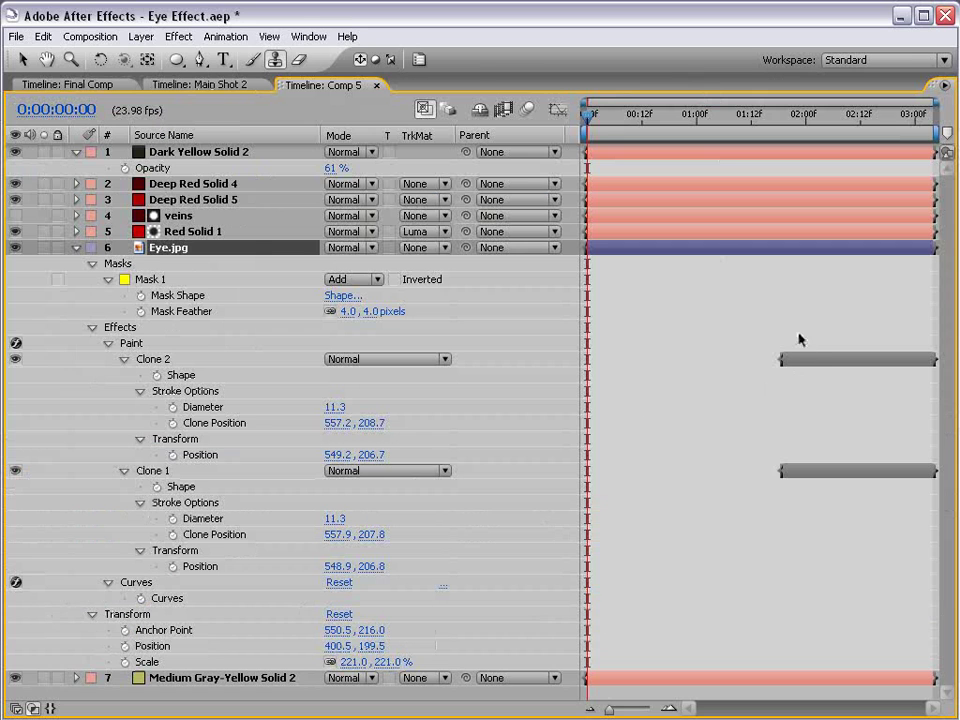
left_click(790, 362)
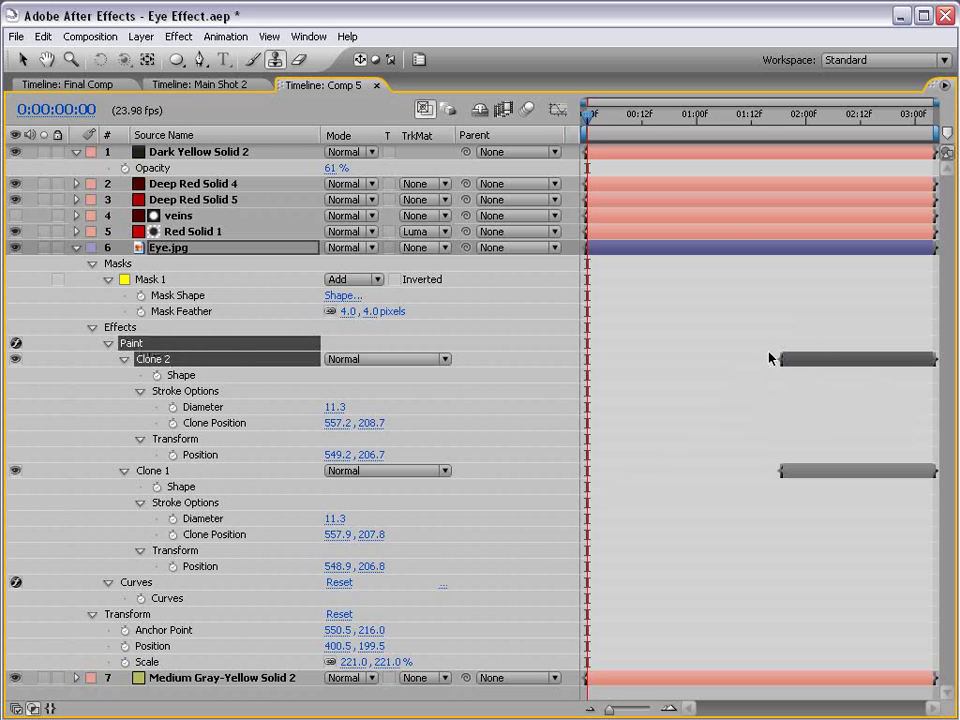
left_click_drag(778, 358, 586, 380)
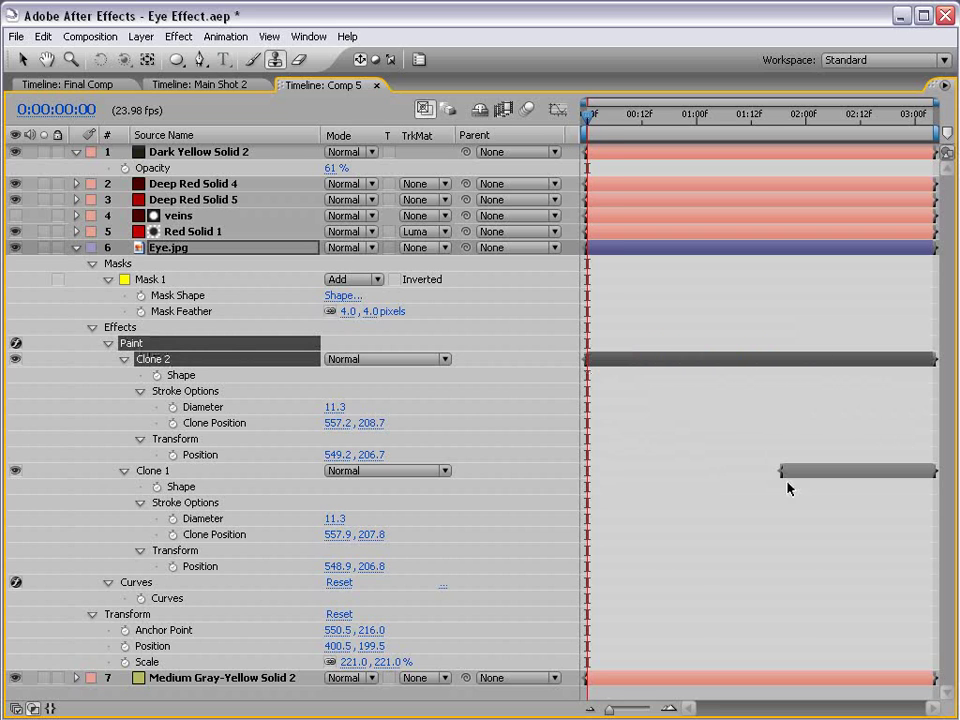
left_click_drag(781, 470, 590, 484)
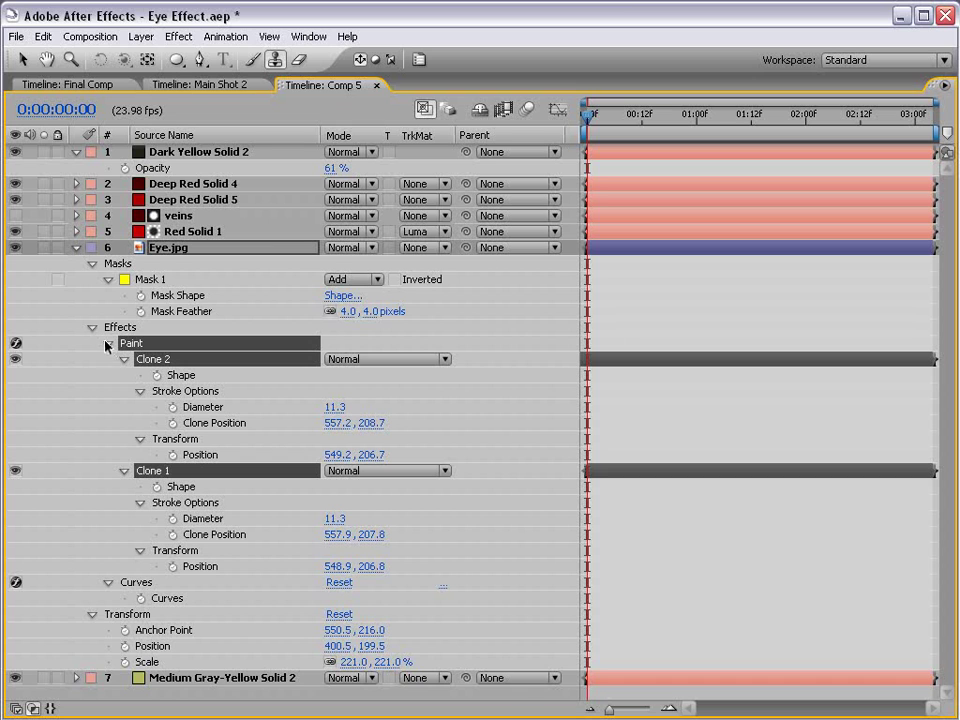
left_click(77, 248)
key("grave")
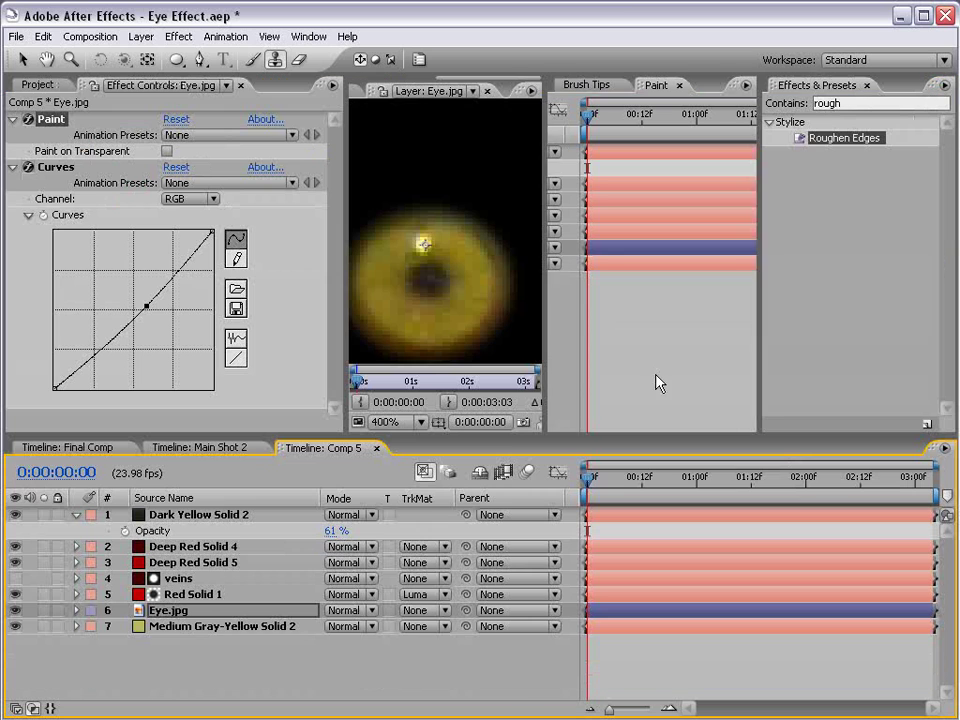
Step: Check the cloned iris at 0:00:00:19 and close the Paint and Brush Tips panels
mouse_move(590, 478)
left_mouse_down()
mouse_move(900, 561)
mouse_move(806, 564)
mouse_move(675, 520)
left_mouse_up()
left_click(681, 88)
left_click(628, 86)
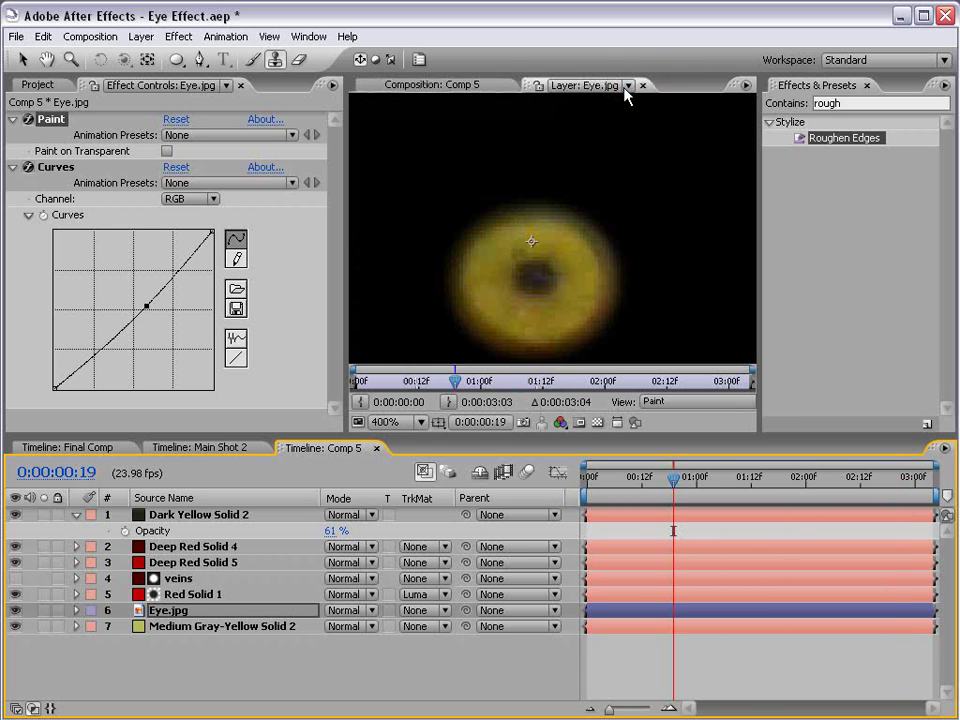
Step: Trim the Specular layer in Main Shot 2 so that it starts at 0:00:01:00
left_click(421, 86)
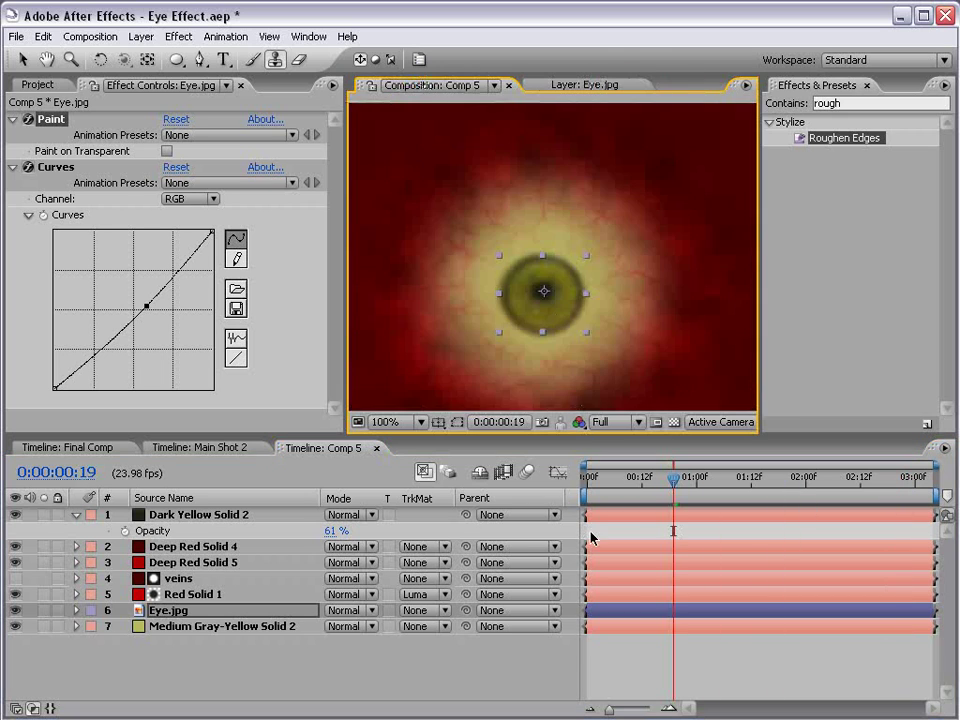
left_click(681, 662)
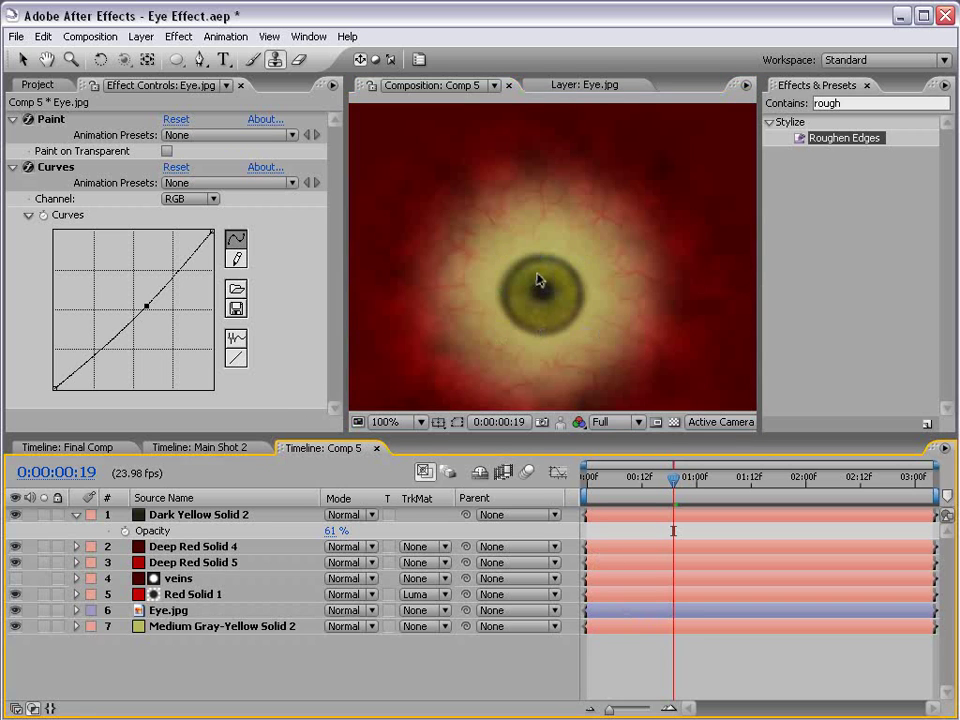
left_click(197, 447)
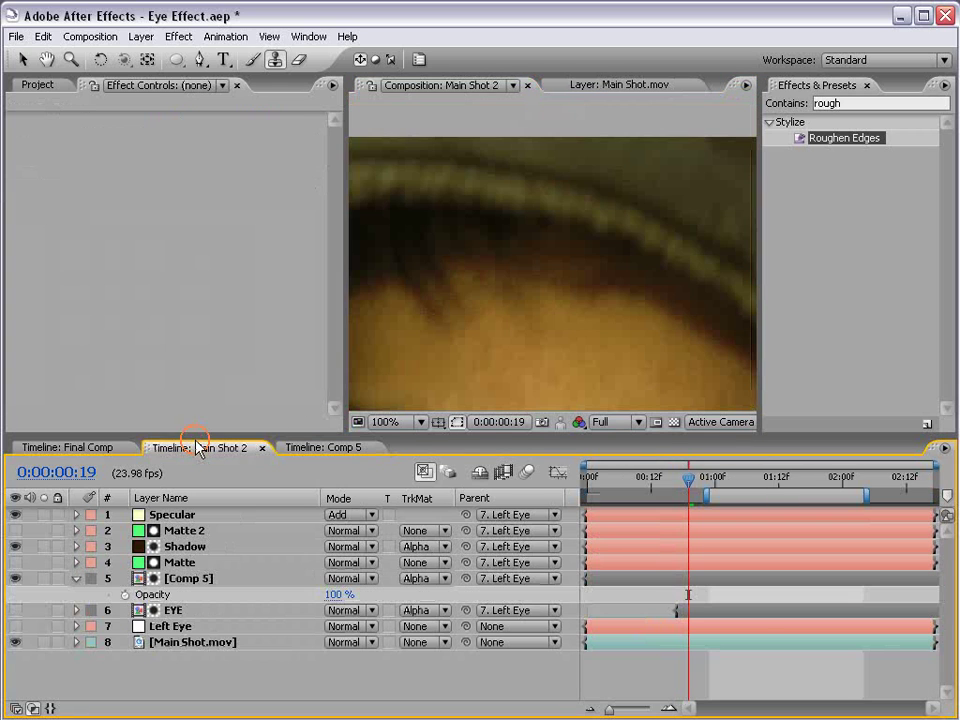
scroll(550, 290, "down", 2)
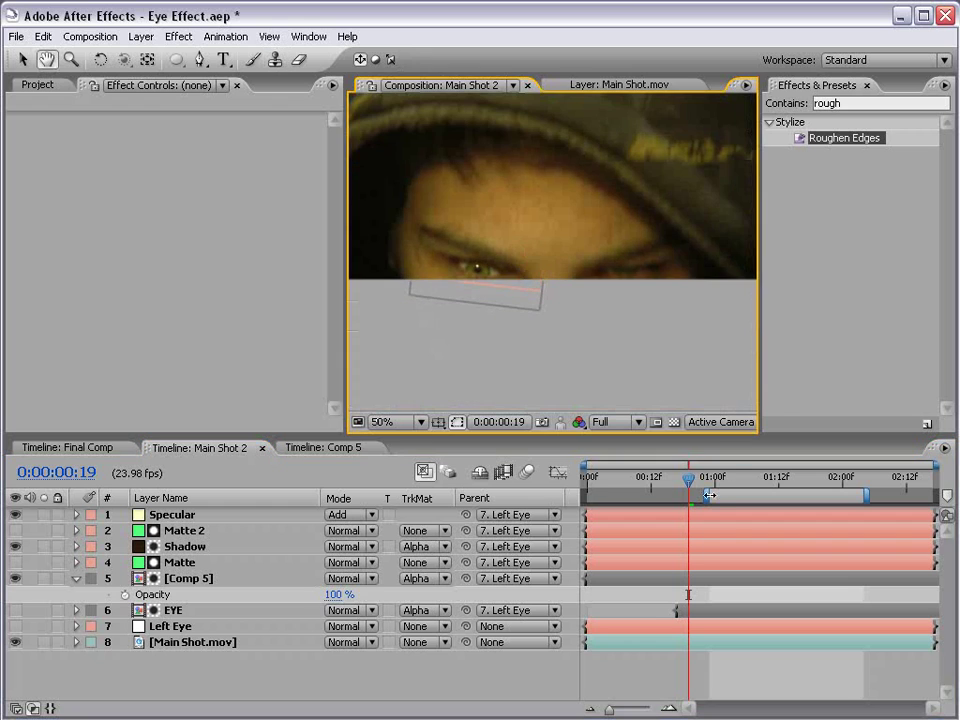
mouse_move(722, 479)
left_mouse_down()
mouse_move(777, 479)
mouse_move(703, 479)
mouse_move(714, 479)
left_mouse_up()
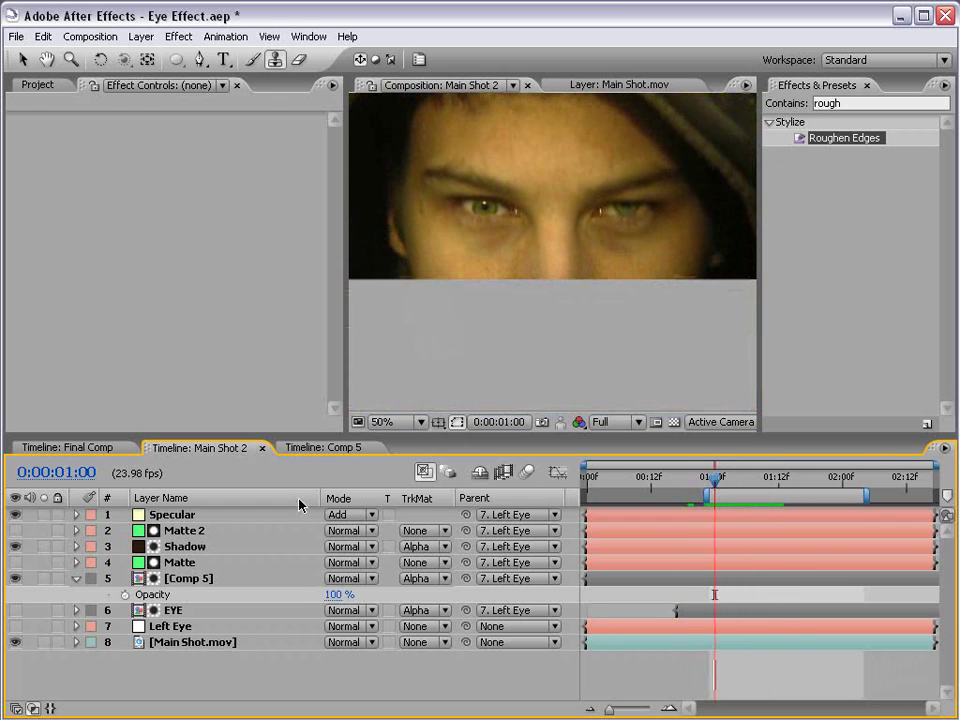
left_click(192, 515)
left_click_drag(582, 513, 722, 529)
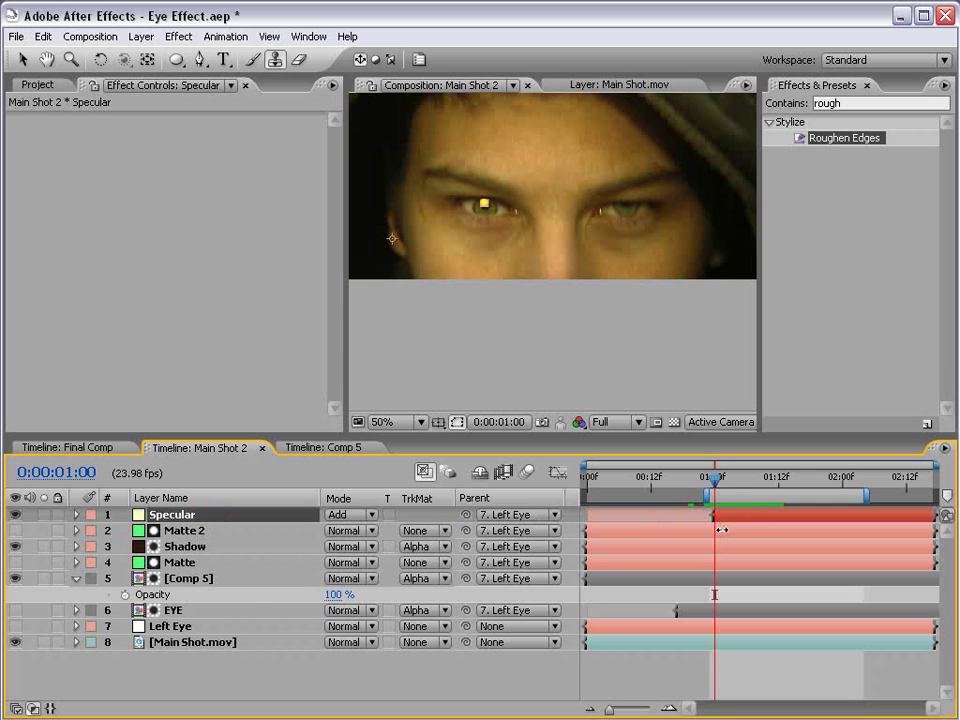
Step: Save the project and compare both eyes at 0:00:01:15, briefly hiding the Comp 5 layer
left_click_drag(720, 481, 764, 483)
left_click(762, 671)
left_click_drag(554, 190, 576, 258)
scroll(583, 263, "up", 1)
left_click_drag(521, 289, 518, 298)
mouse_move(778, 482)
left_mouse_down()
mouse_move(804, 482)
mouse_move(795, 482)
left_mouse_up()
key("ctrl+b")
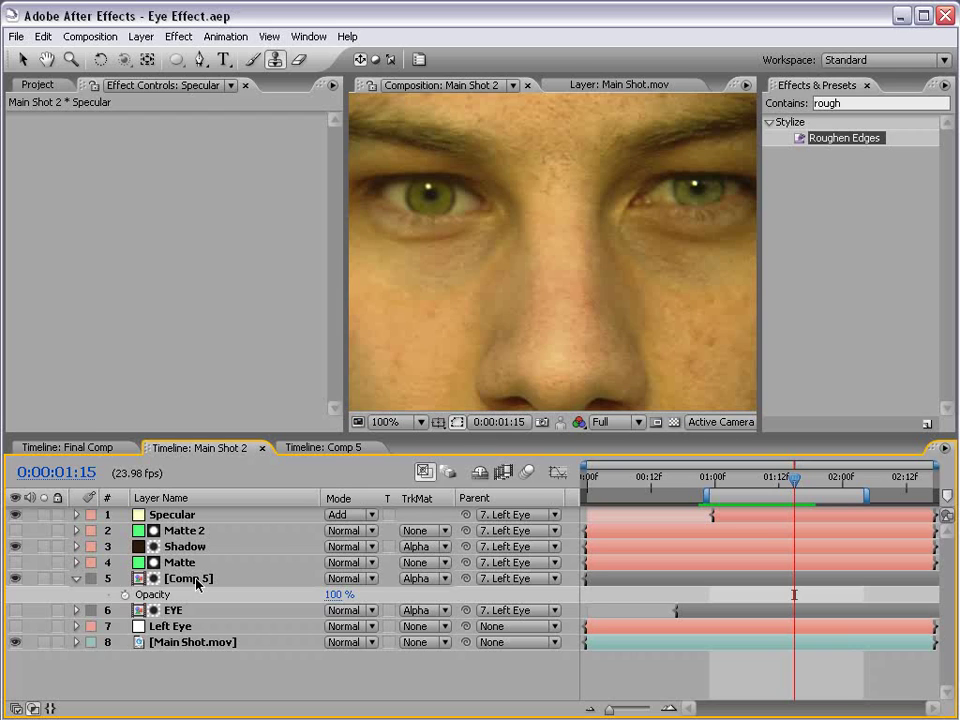
left_click(15, 579)
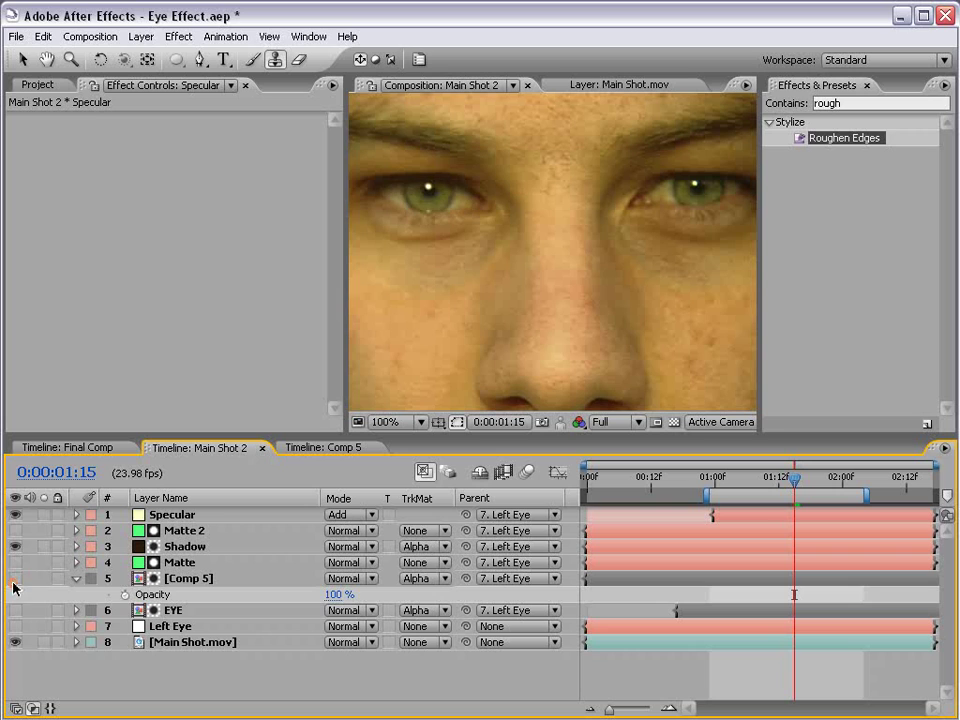
Step: Try turning the Comp 5 eyeball sideways with CC Sphere's Rotation Y and undo it
left_click(168, 580)
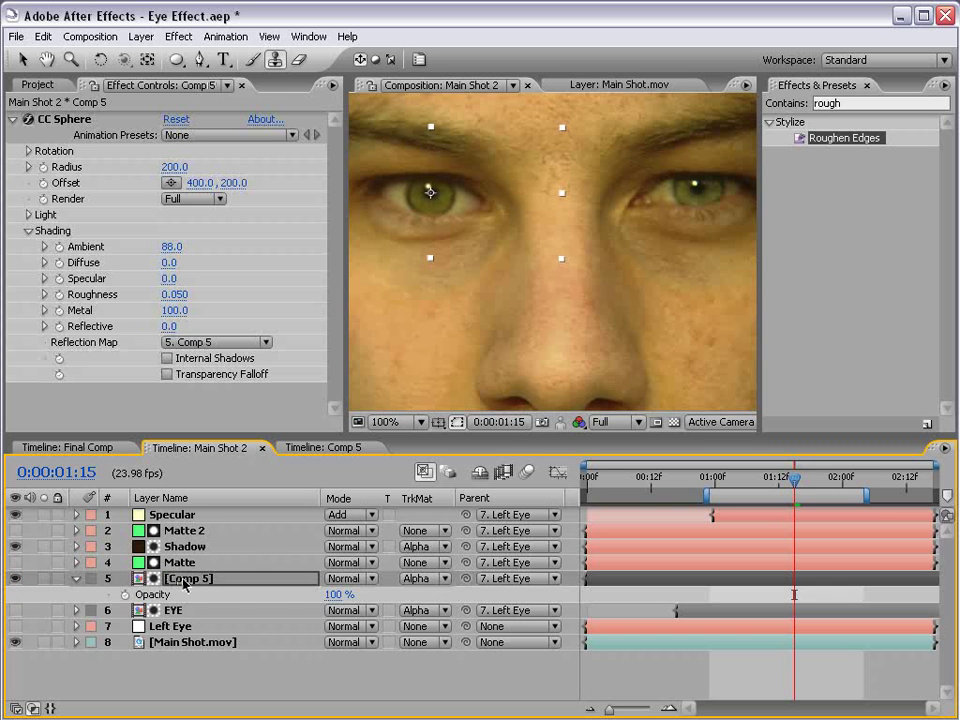
left_click(28, 231)
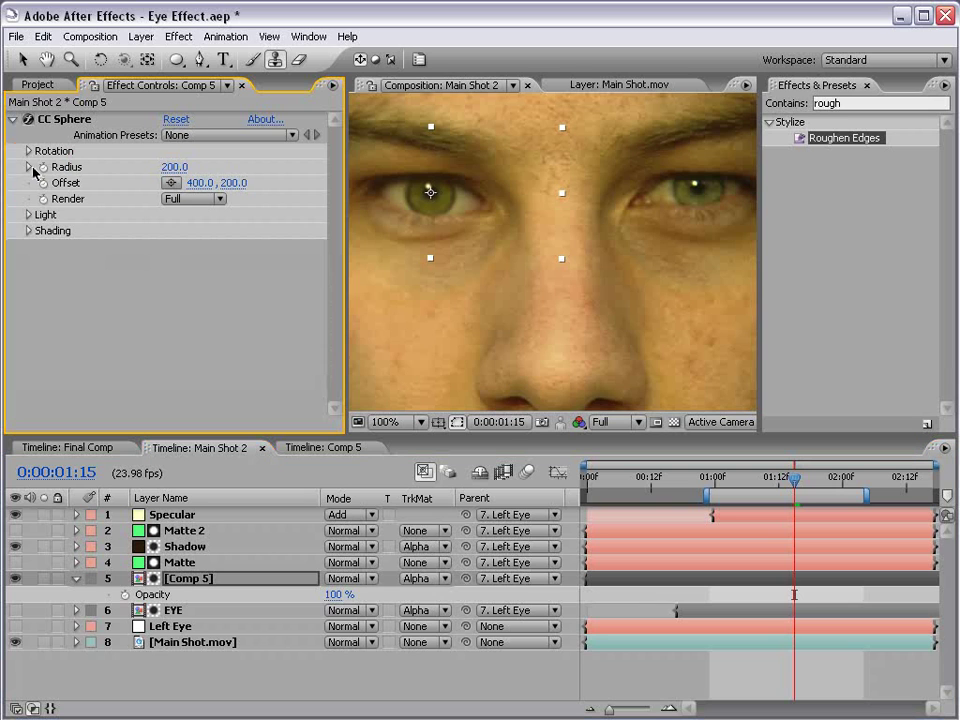
left_click(29, 167)
left_click(29, 151)
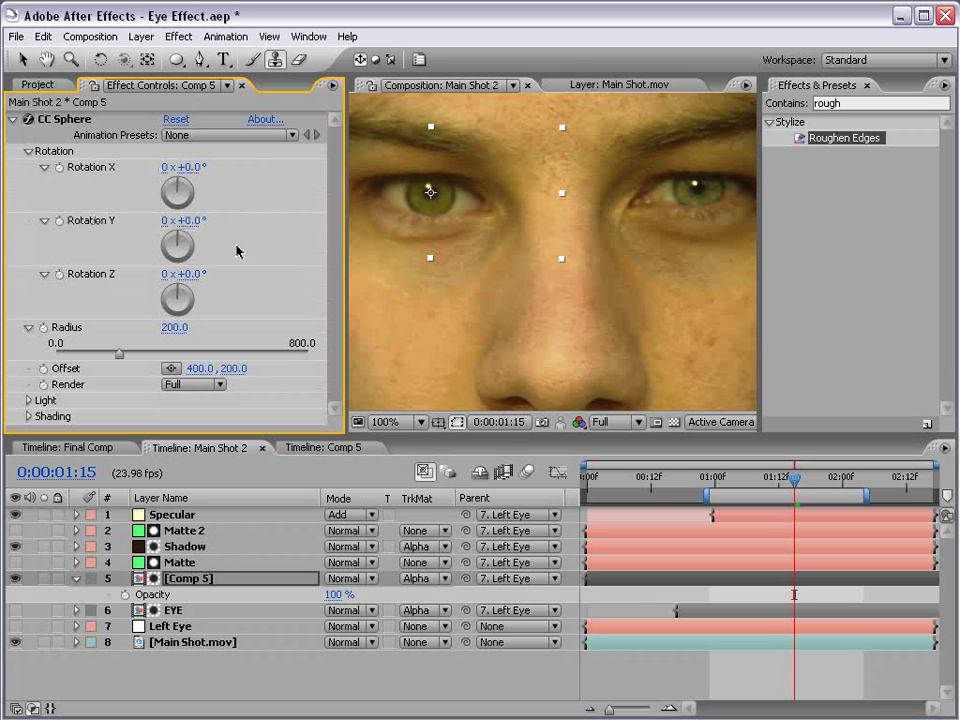
left_click_drag(188, 220, 164, 214)
key("ctrl+z")
Step: Try tilting the Comp 5 eyeball with CC Sphere's Rotation X and undo it
left_click_drag(200, 175, 161, 158)
scroll(476, 214, "down", 2)
key("ctrl+z")
left_click(776, 684)
scroll(634, 266, "up", 2)
scroll(561, 248, "down", 2)
key("ctrl+z")
left_click(699, 674)
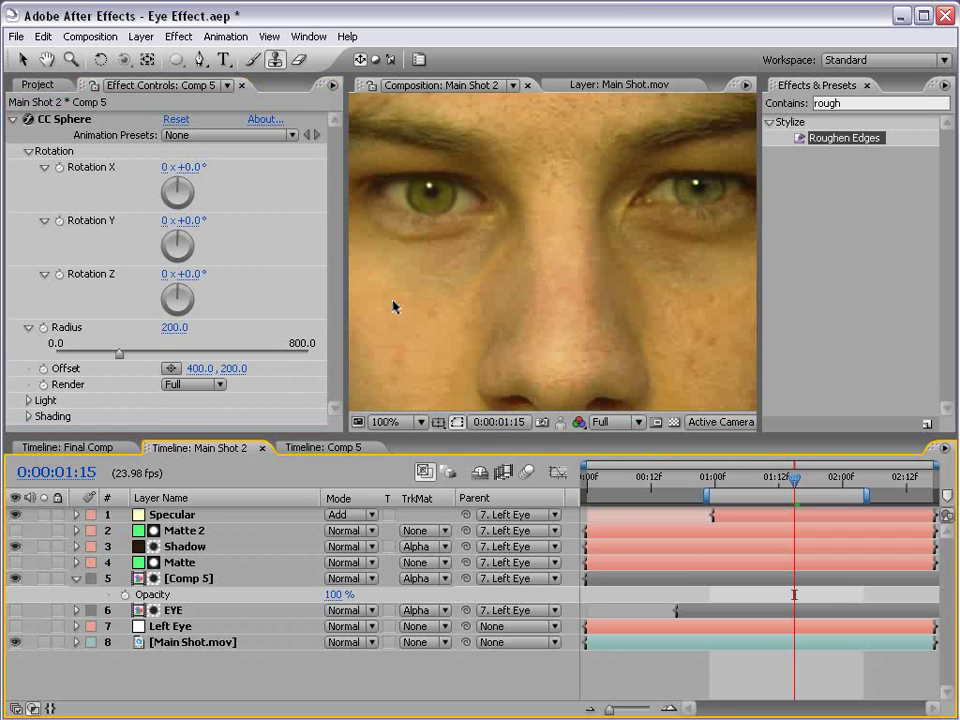
Step: In Comp 5, set the Mask Expansion of Red Solid 1's Mask 1 to 3 pixels
left_click(325, 447)
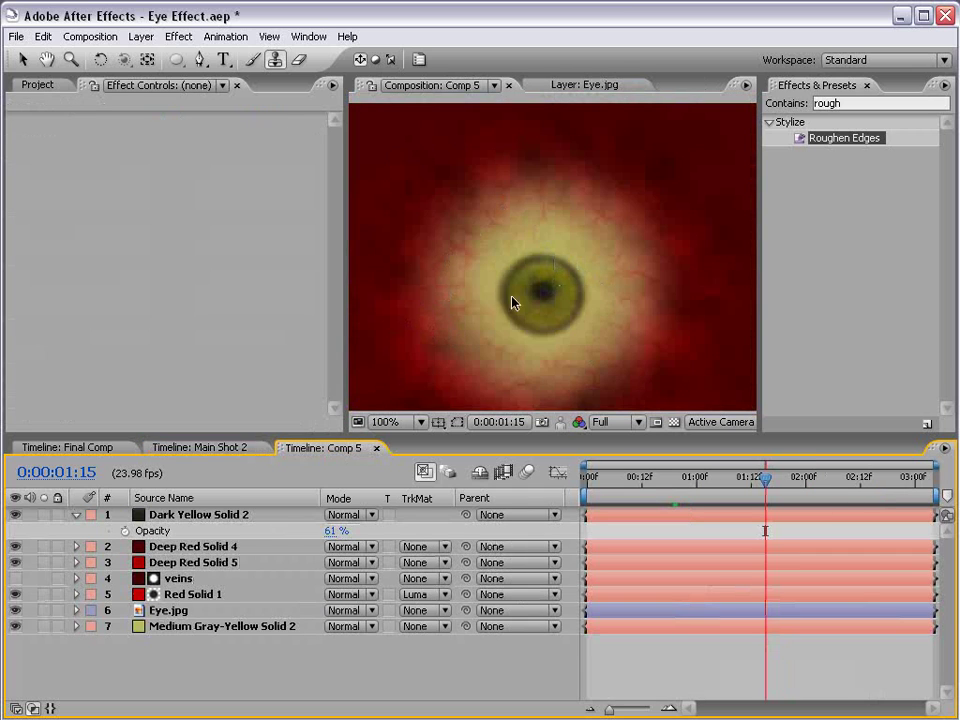
left_click(193, 562)
left_click(178, 578)
left_click(181, 595)
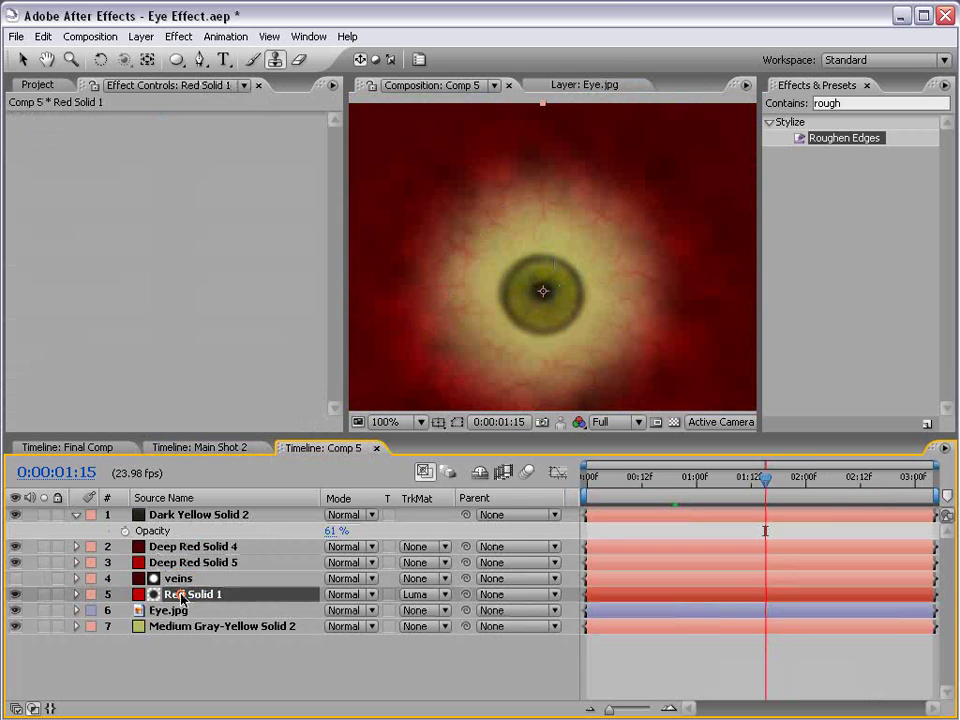
key("m")
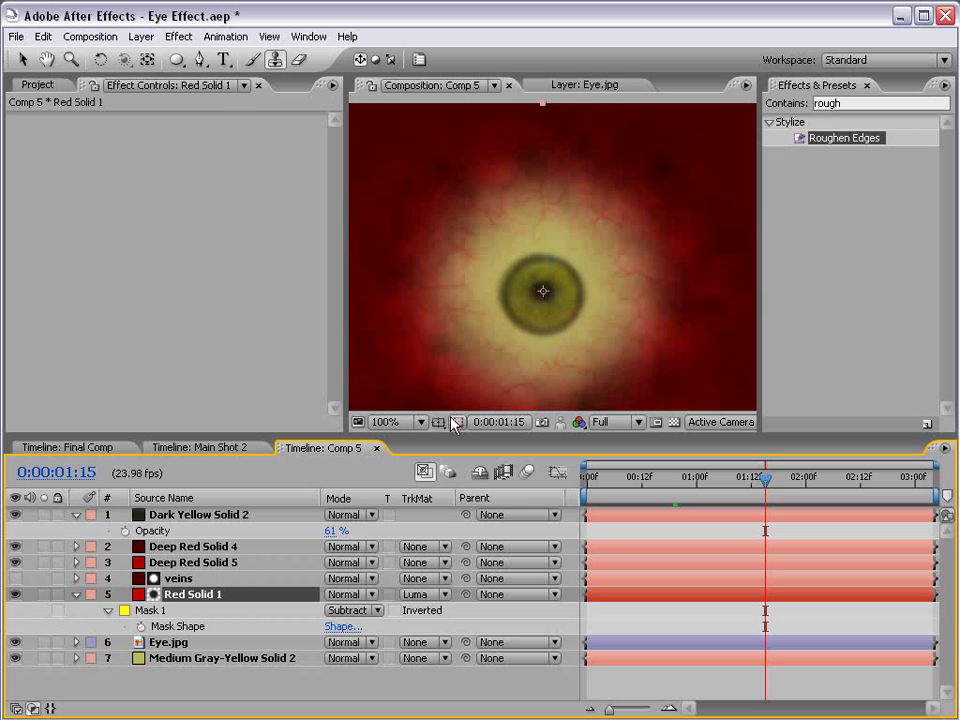
left_click(457, 422)
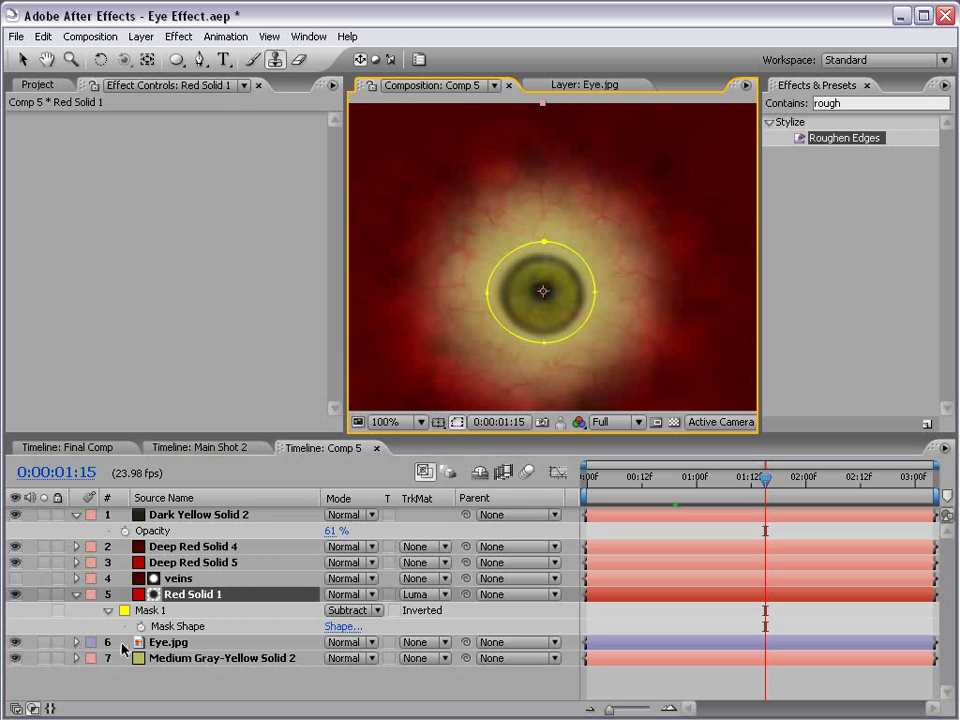
key("m")
key("m")
left_click(328, 675)
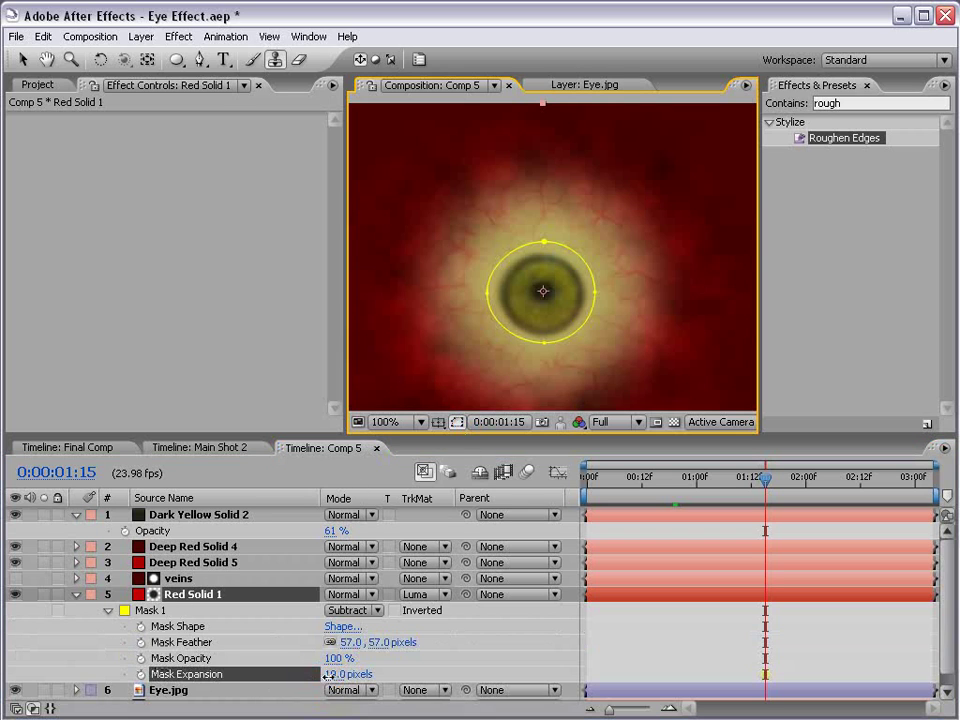
left_click_drag(328, 675, 312, 674)
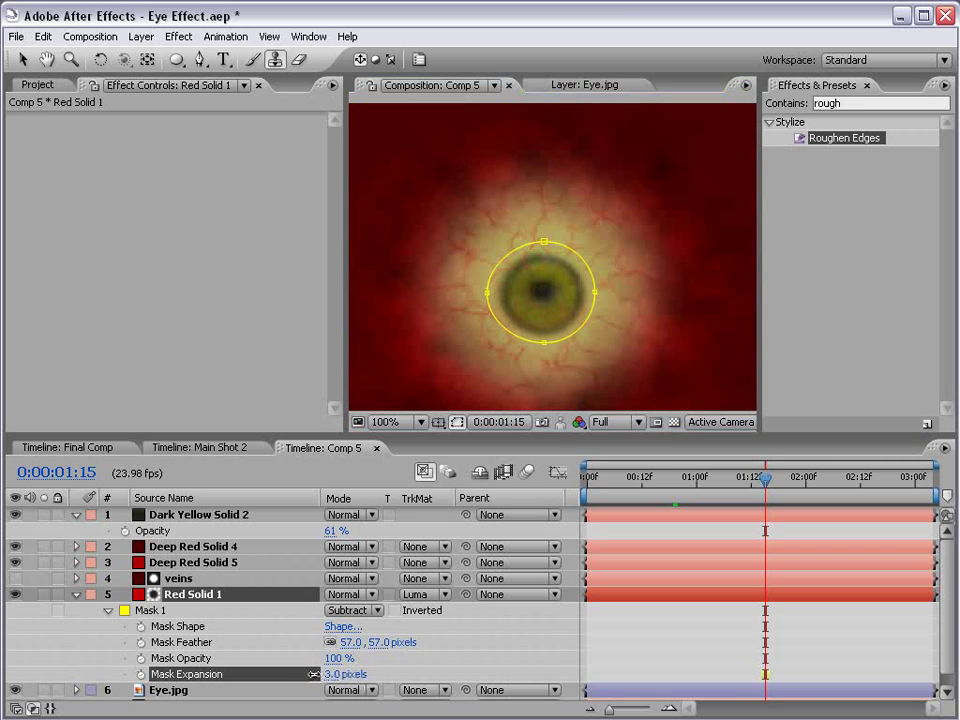
left_click(619, 626)
Step: Examine how the veins around the iris look on the composited eye in Main Shot 2
left_click(198, 447)
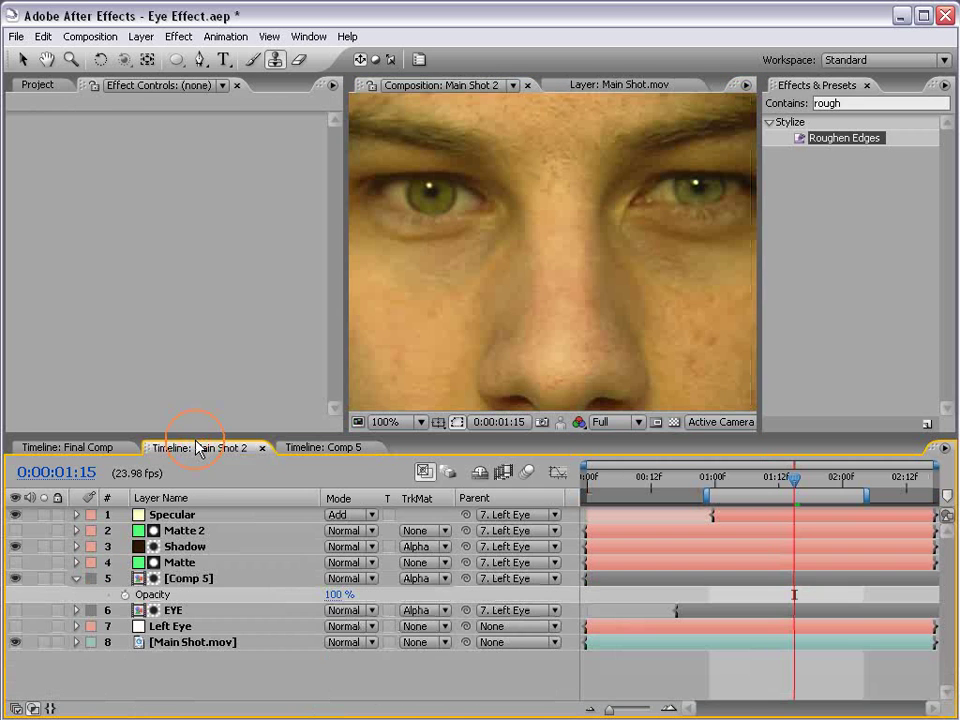
scroll(411, 262, "up", 1)
key("space")
left_click_drag(409, 200, 505, 286)
left_click_drag(432, 292, 560, 304)
left_click_drag(738, 316, 447, 315)
left_click_drag(376, 334, 551, 332)
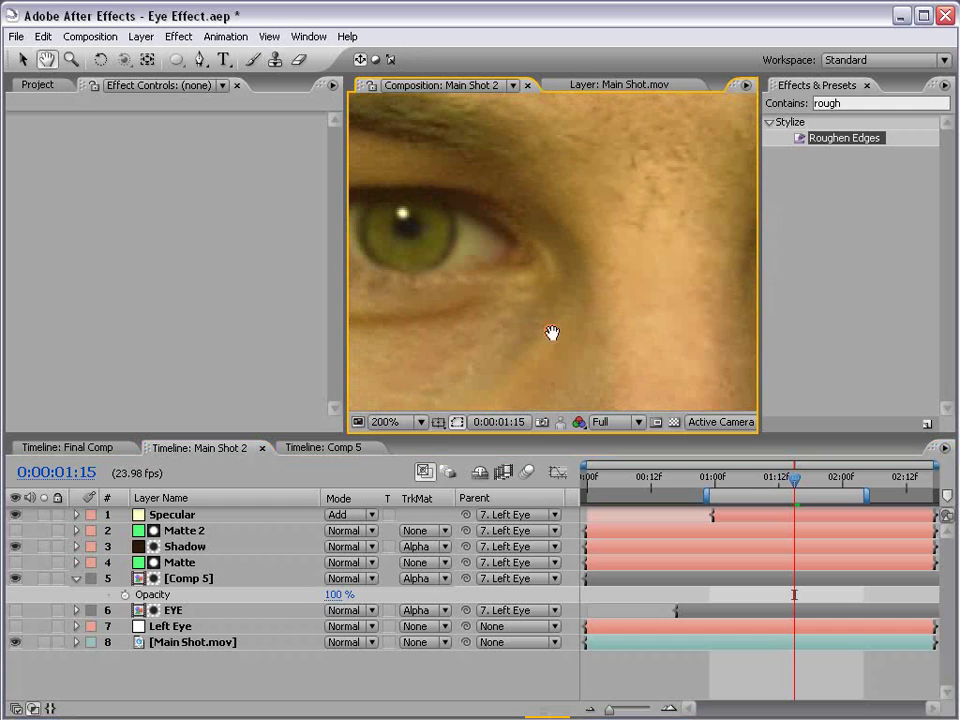
Step: Apply a Fast Blur effect to the veins layer in Comp 5
left_click(306, 450)
left_click(175, 578)
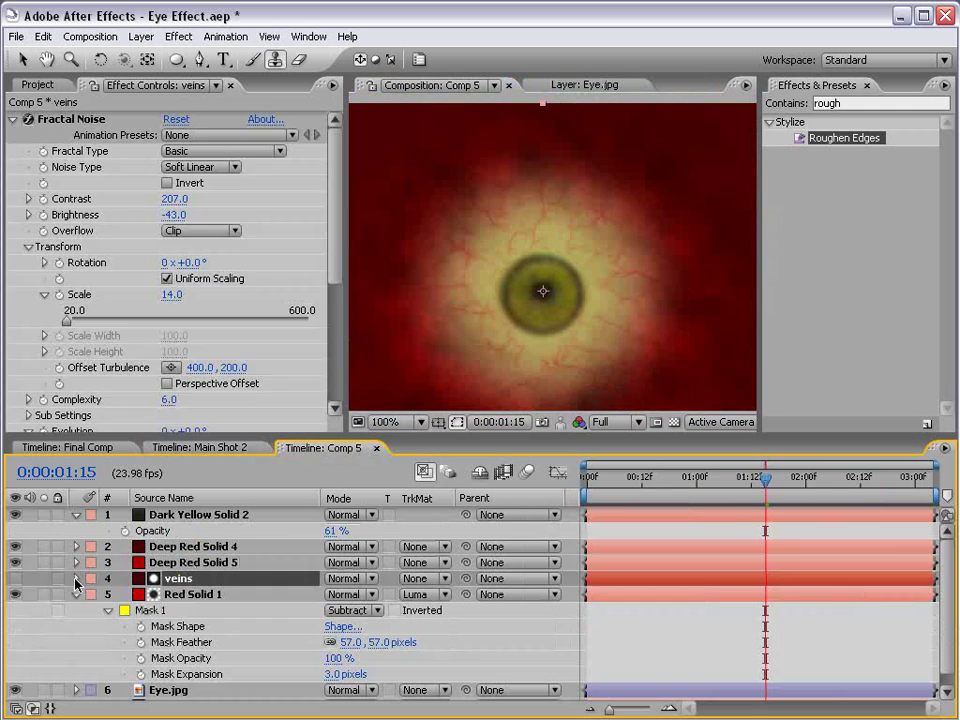
left_click(14, 119)
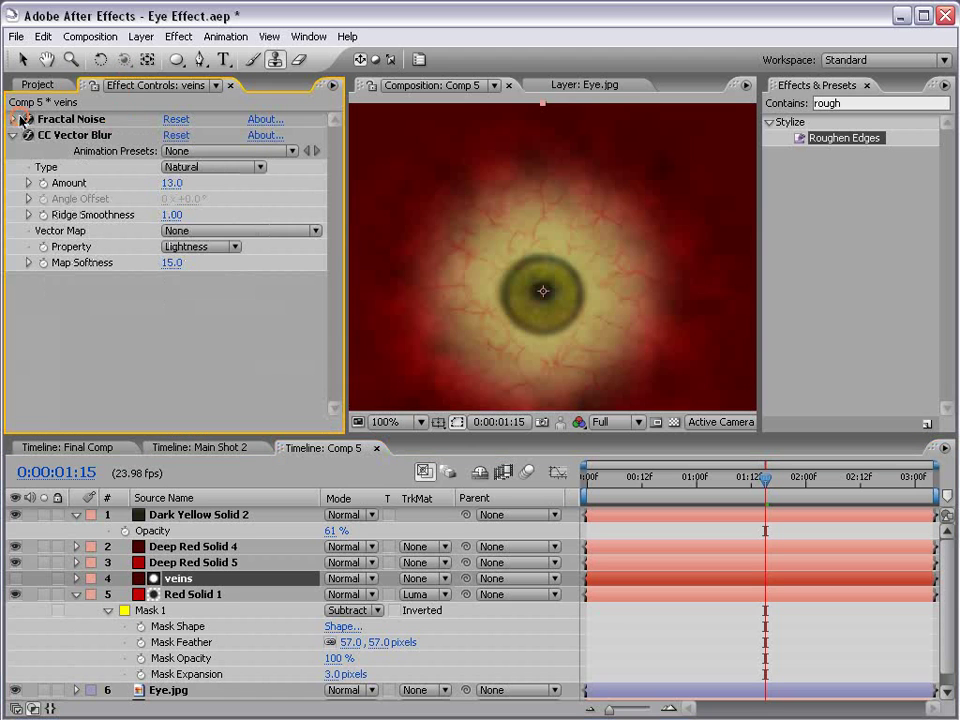
left_click(180, 36)
mouse_move(380, 193)
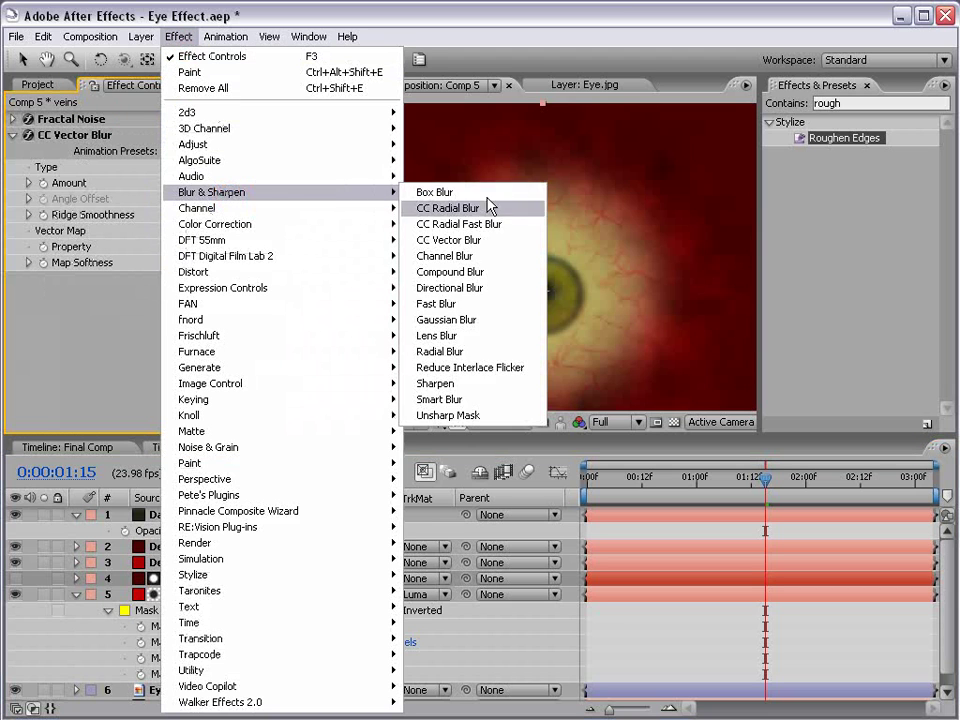
left_click(452, 304)
Step: Set the Fast Blur's Blurriness on the veins layer to 2.5
left_click(168, 310)
type("4")
key("Return")
left_click(168, 311)
type("2")
key("Return")
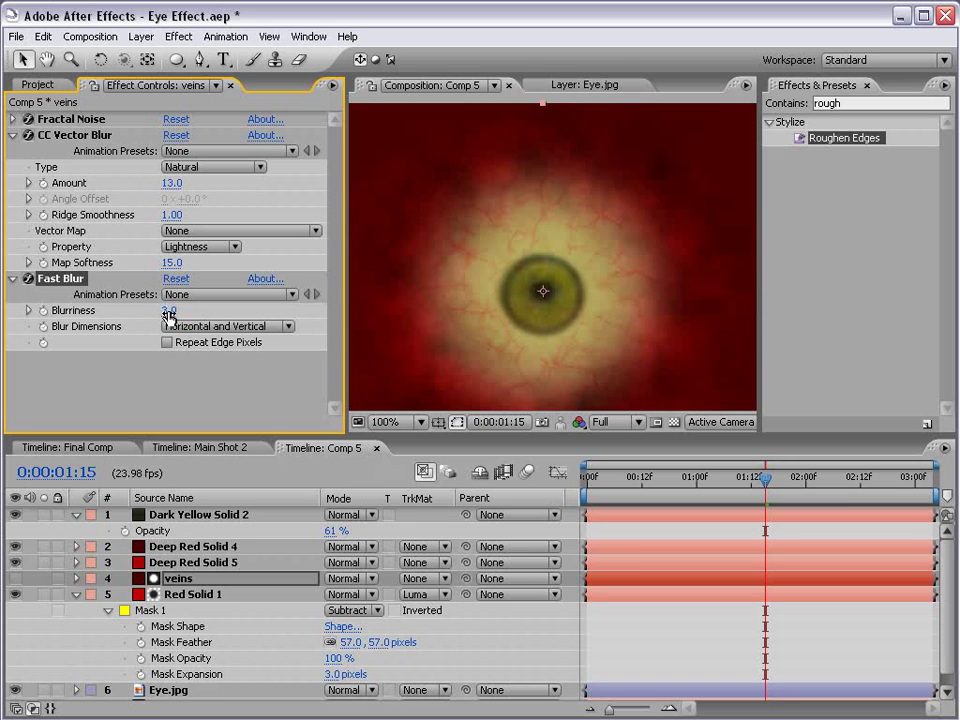
left_click(168, 312)
type("2.5")
key("Return")
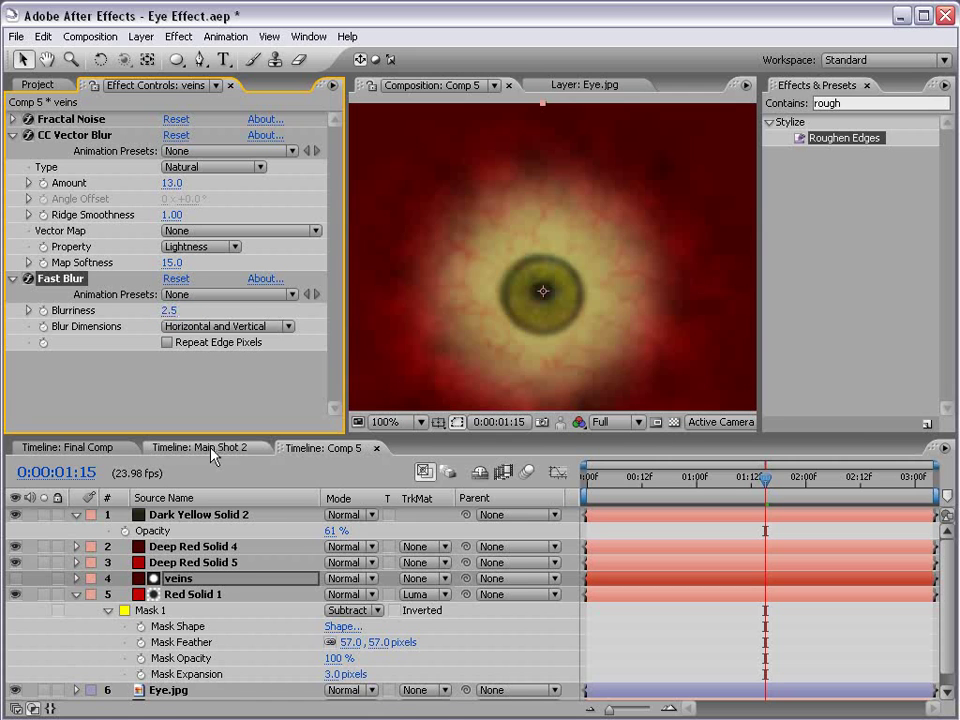
Step: Check the softened veins against the real eye in Main Shot 2
left_click(211, 455)
scroll(534, 251, "down", 2)
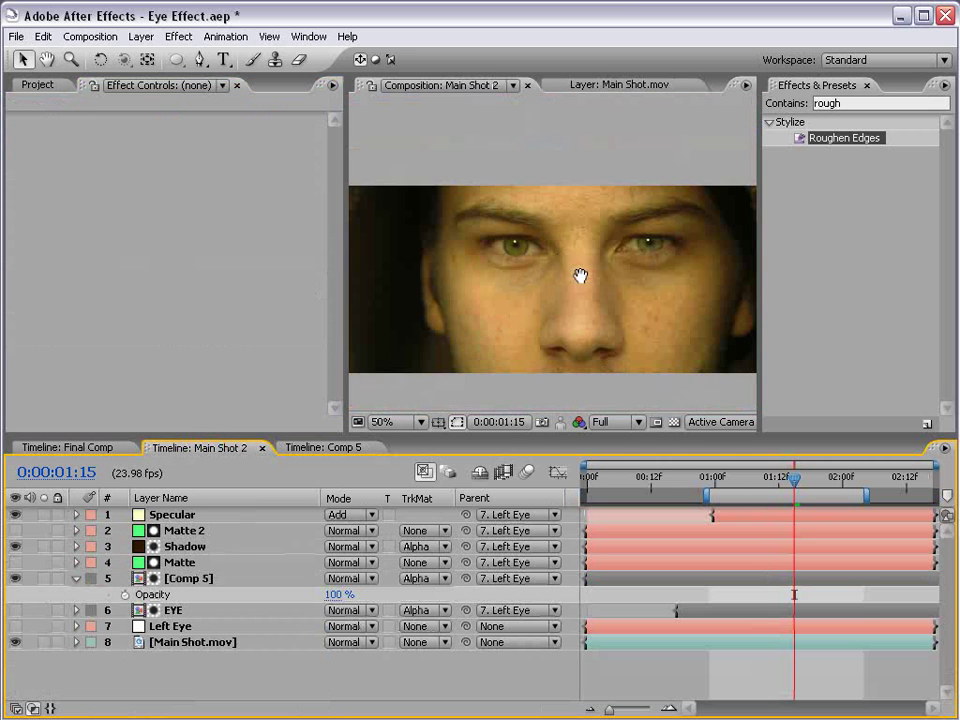
scroll(580, 275, "up", 2)
scroll(610, 278, "down", 2)
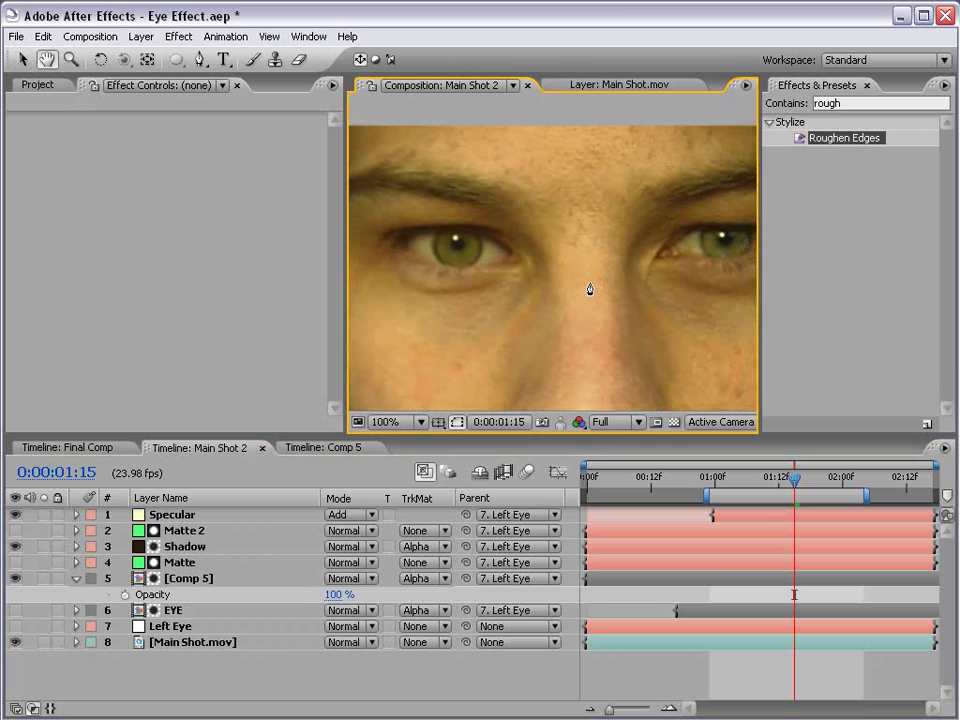
Step: In Comp 5, go to 0:00:00:01, collapse the open layer properties and add a new adjustment layer
left_click(318, 448)
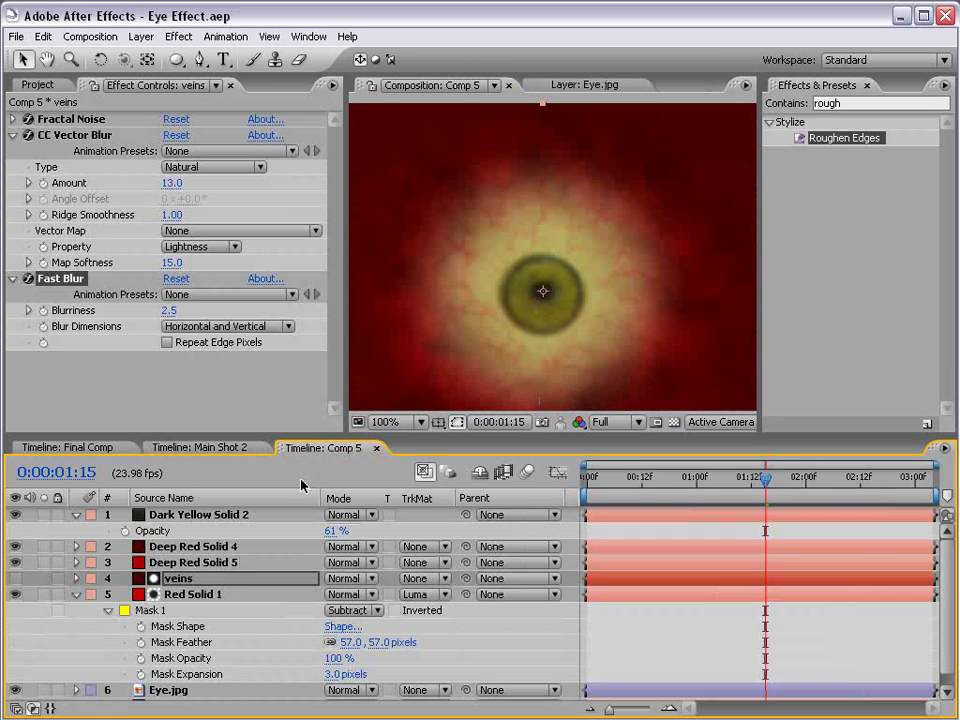
left_click_drag(658, 488, 591, 488)
key("F2")
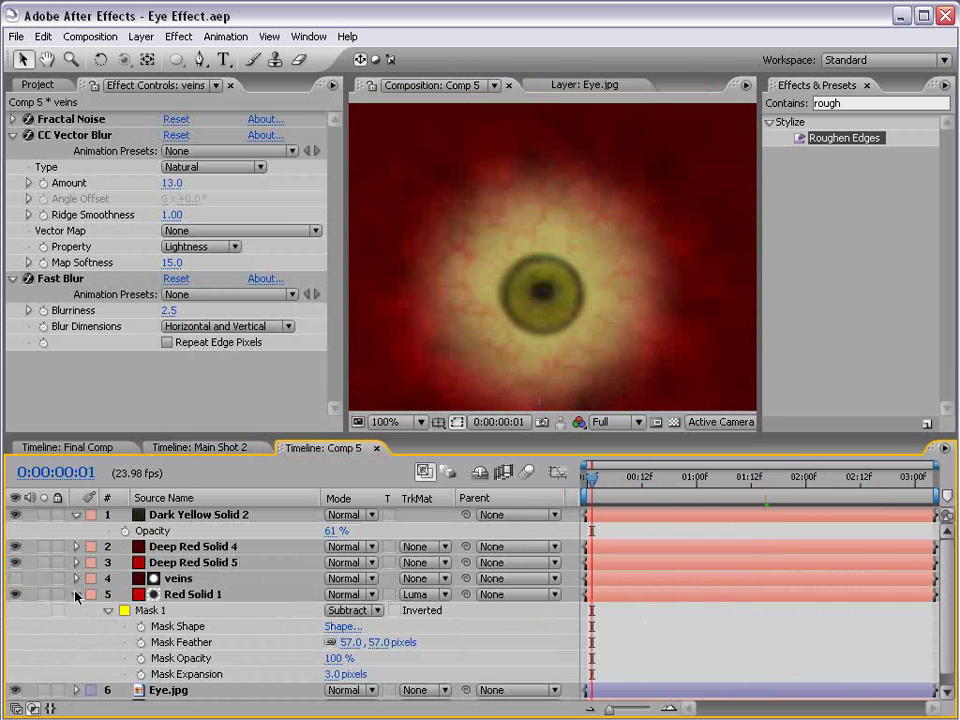
left_click(75, 594)
left_click(76, 514)
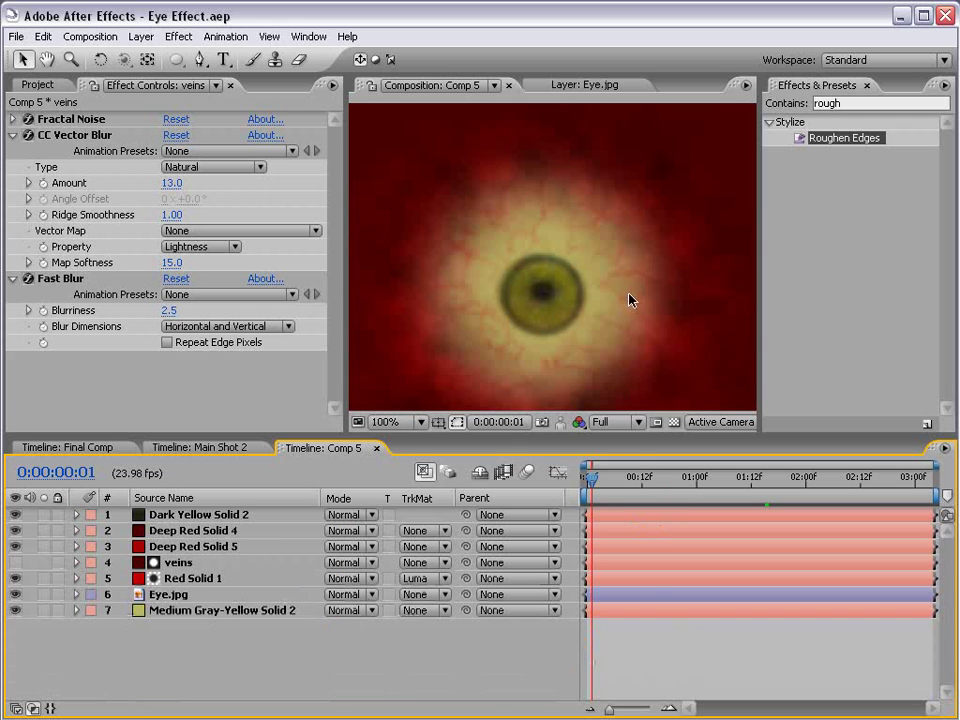
left_click(141, 36)
mouse_move(250, 56)
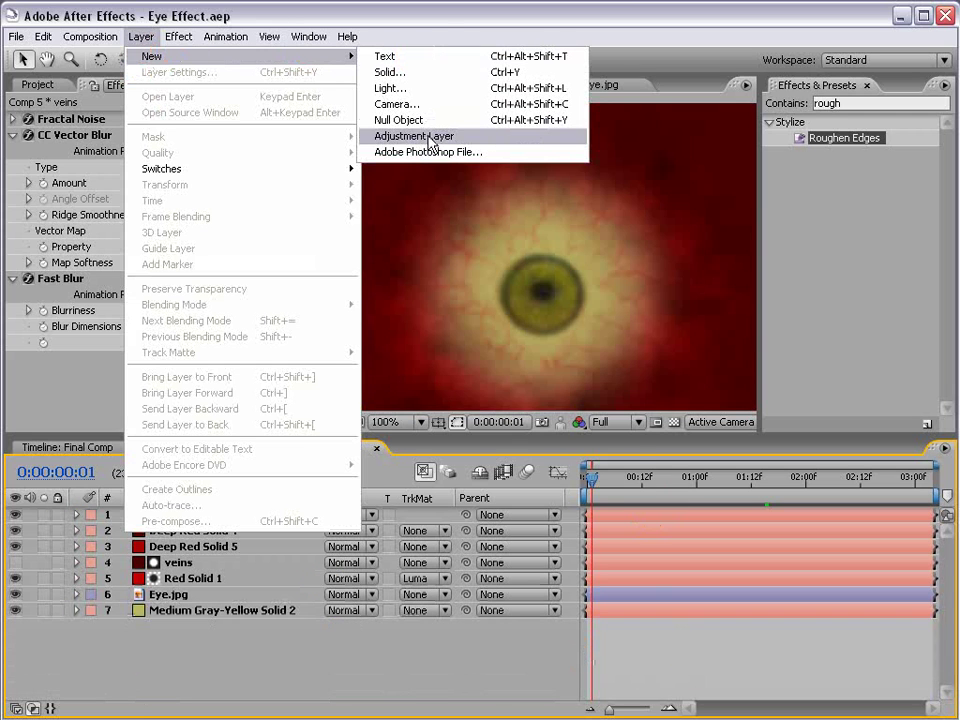
left_click(488, 137)
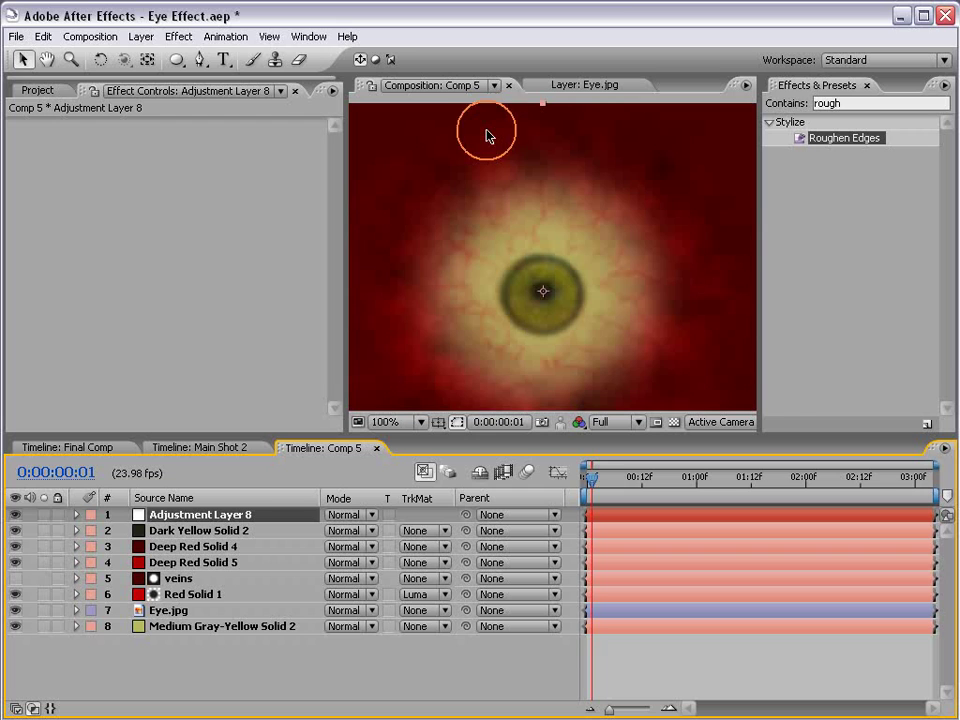
Step: Apply Bulge to the adjustment layer, shrinking it over the iris to a 31.0 radius centred at 400.0, 205.0
left_click(181, 37)
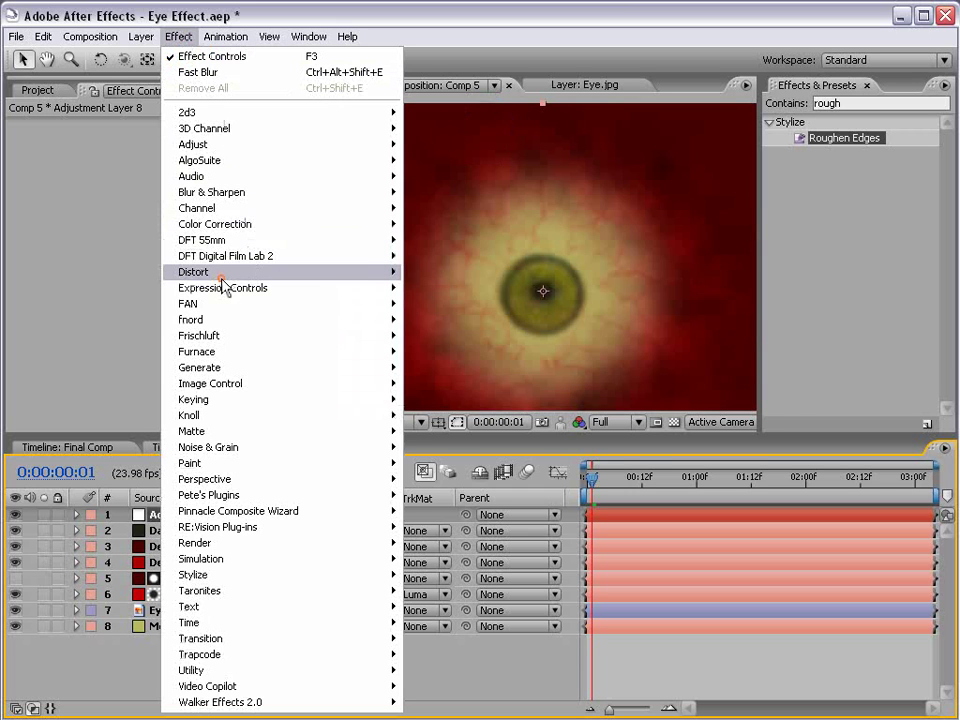
mouse_move(225, 272)
left_click(460, 296)
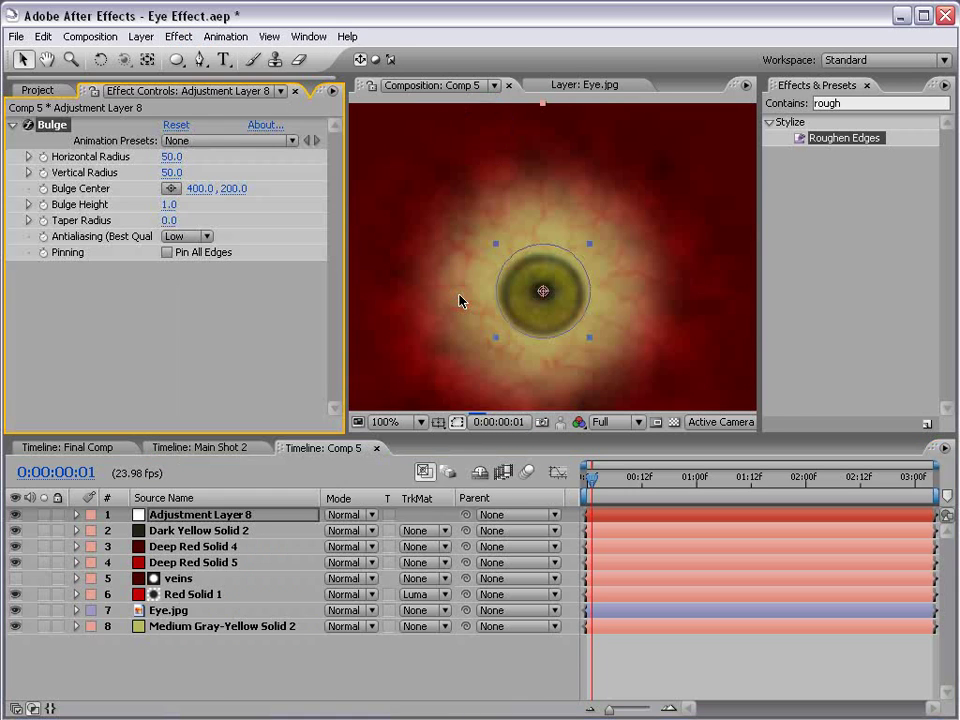
mouse_move(588, 344)
left_mouse_down()
mouse_move(557, 305)
mouse_move(573, 330)
left_mouse_up()
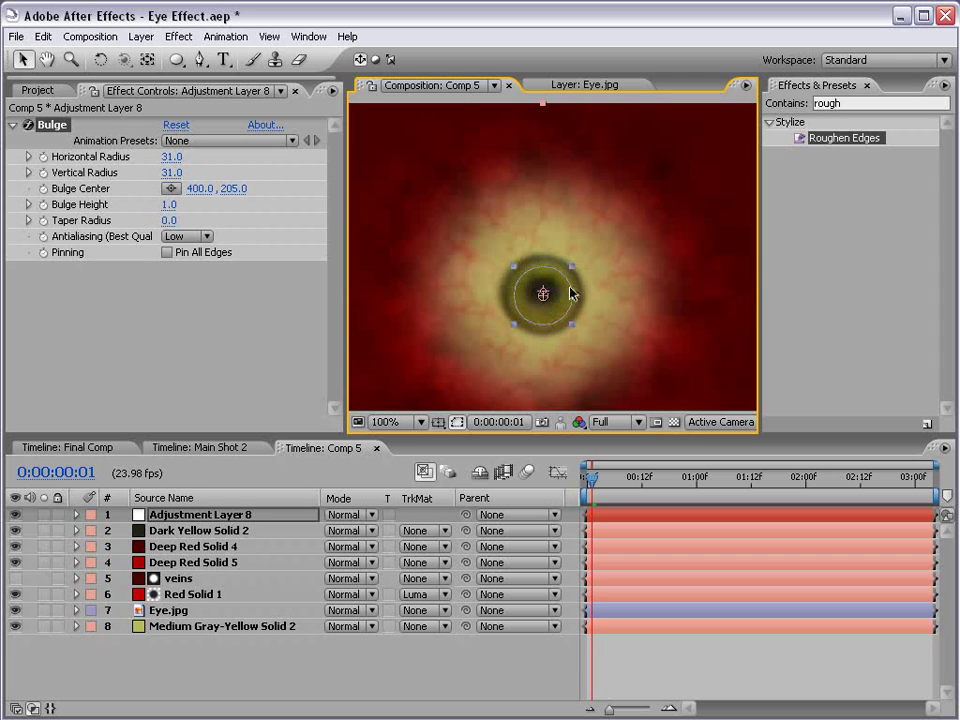
Step: Adjust the bulge over the iris to a 34.0 by 32.0 radius centred at 400.0, 200.0 and set Bulge Height to 0
left_click_drag(571, 267, 548, 299)
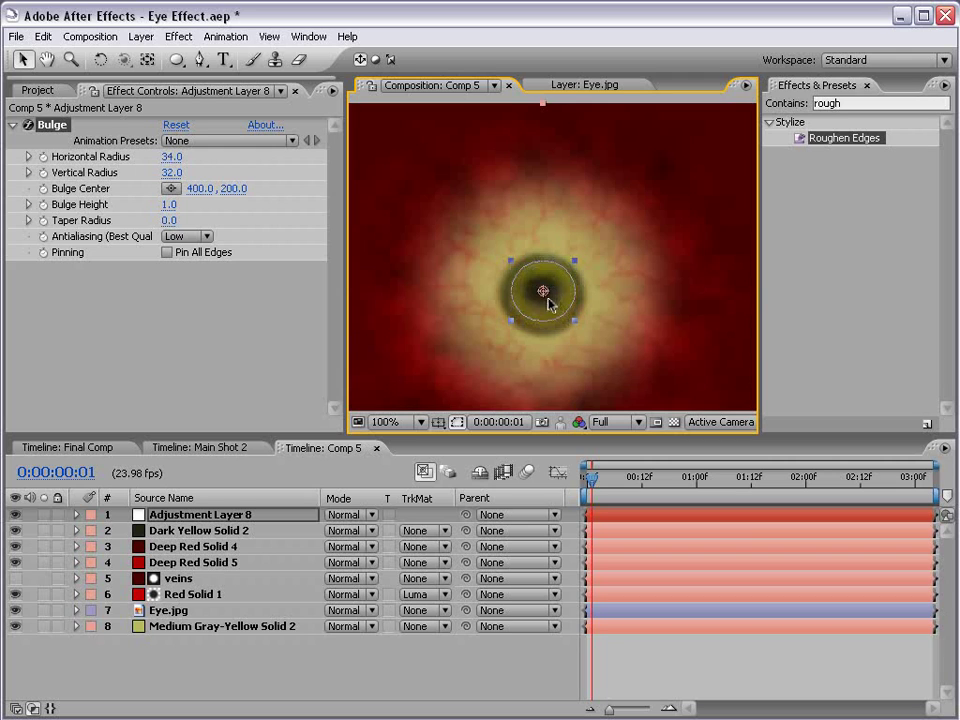
left_click_drag(166, 204, 118, 208)
left_click(170, 205)
type("0")
key("Return")
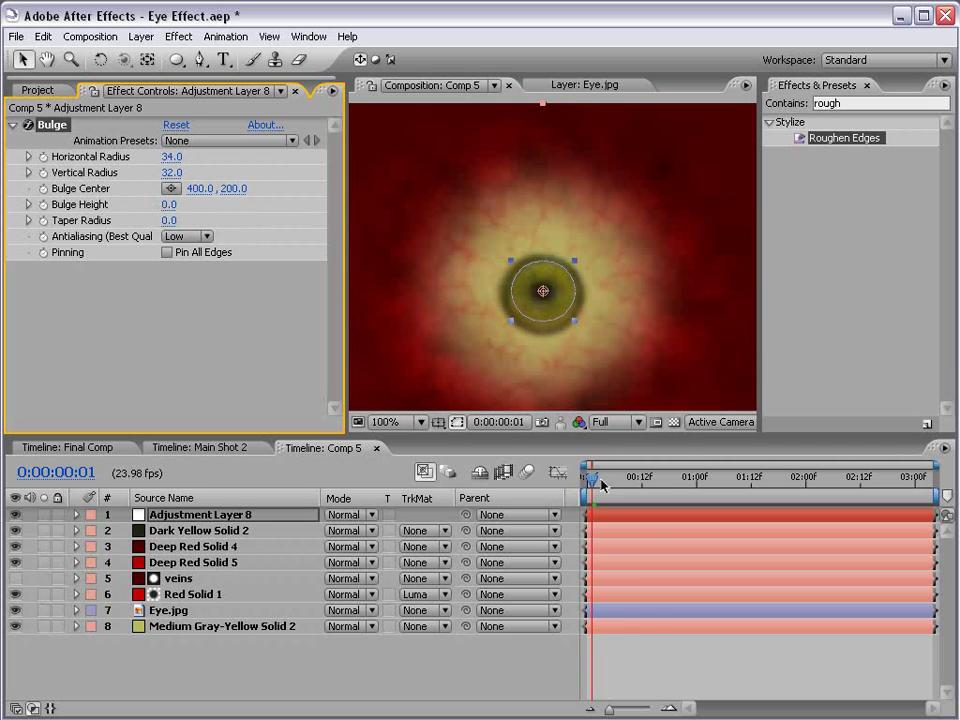
Step: Animate the adjustment layer's Bulge Height from 0.0 up to 1.5 at 0:00:01:17 and reveal its keyframes
left_click_drag(597, 481, 773, 478)
left_click(44, 205)
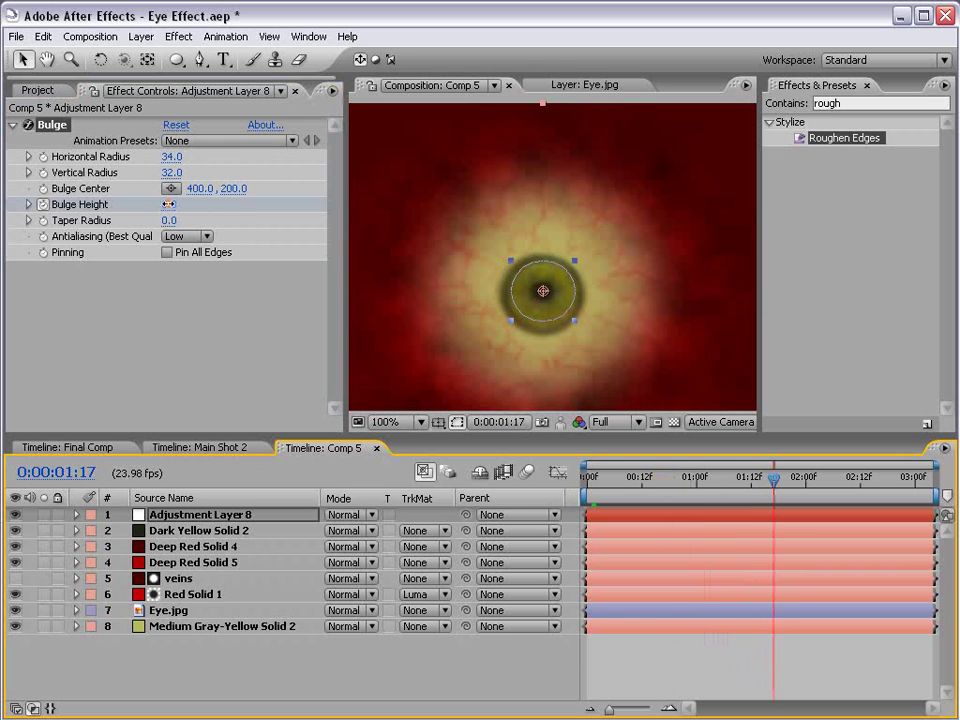
left_click_drag(169, 204, 298, 194)
key("u")
left_click(693, 527)
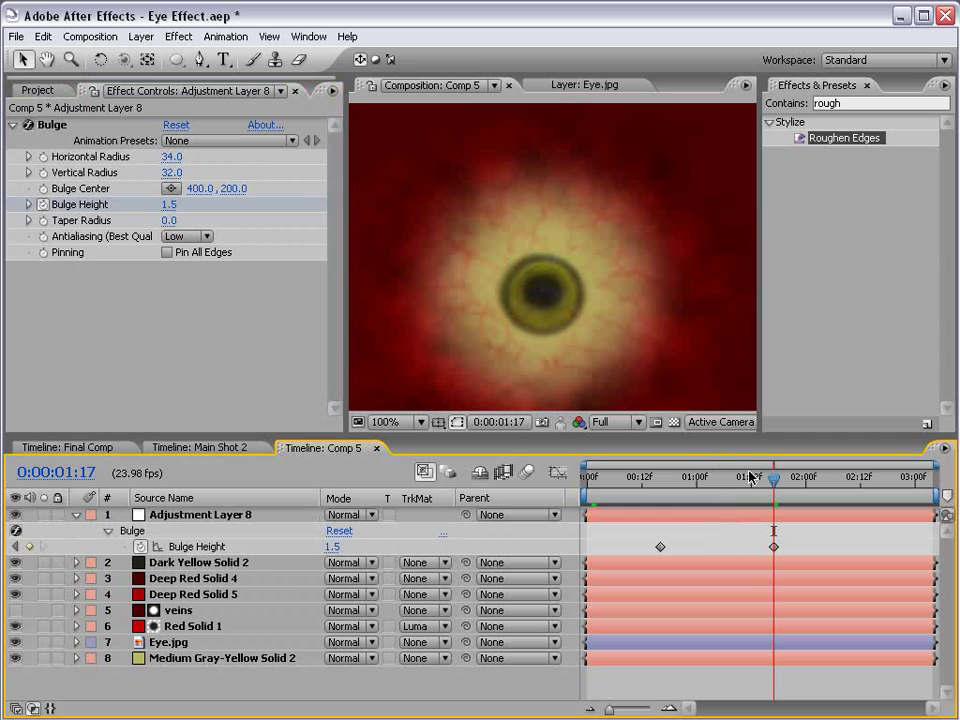
Step: Limit Comp 5's work area to the span between the two Bulge Height keyframes and preview the iris animation close up
left_click_drag(740, 478, 814, 480)
key("period")
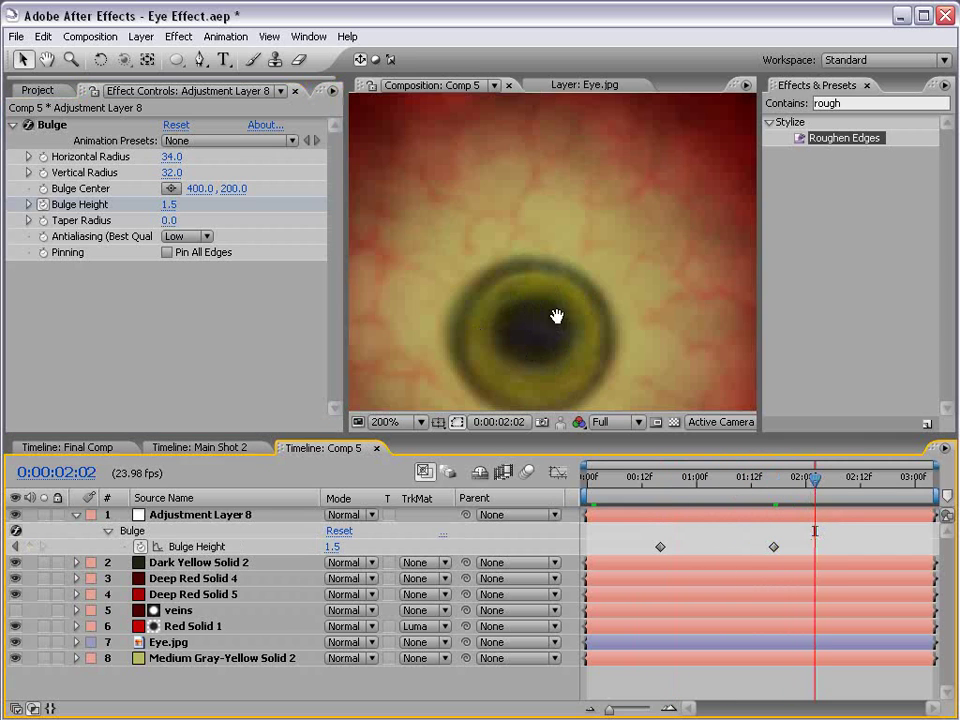
left_click_drag(815, 478, 724, 482)
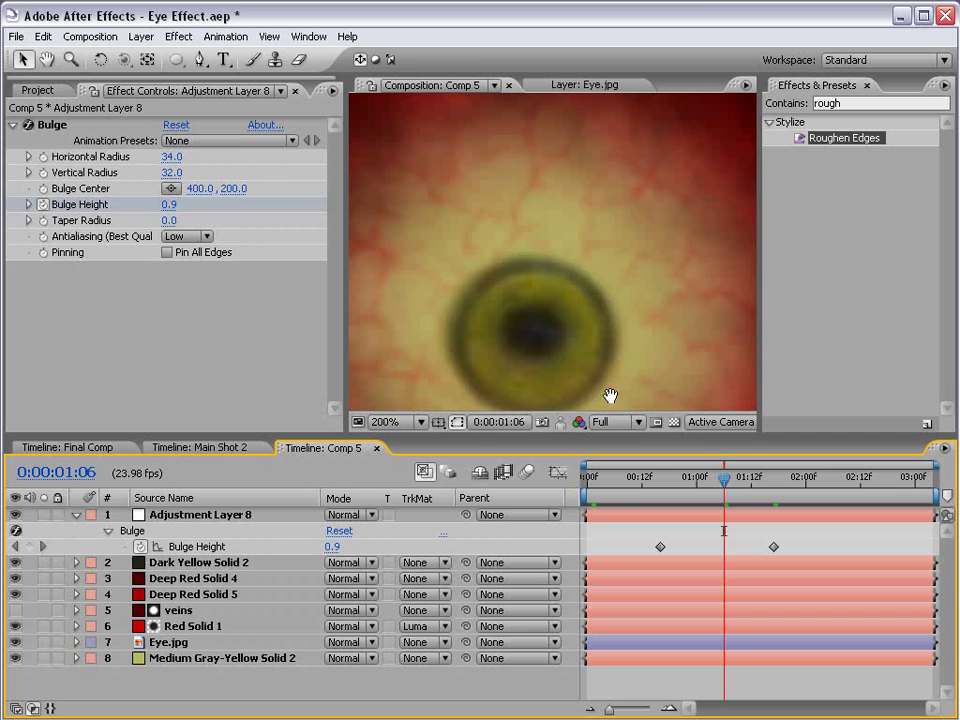
left_click_drag(600, 386, 606, 320)
left_click_drag(724, 487, 656, 485)
key("b")
left_click(775, 482)
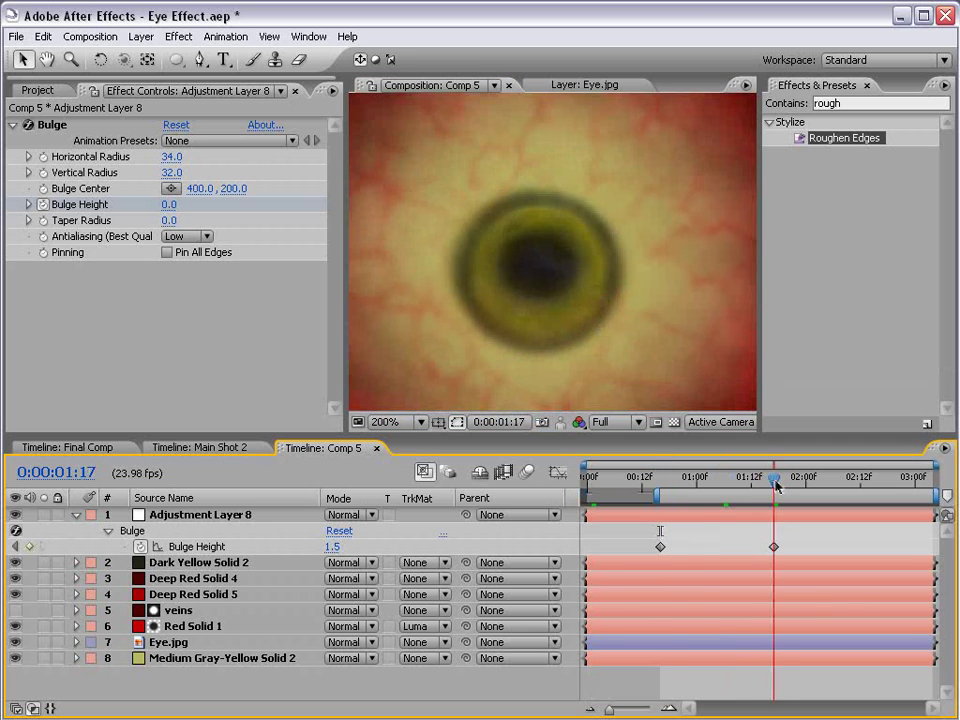
key("n")
key("KP_0")
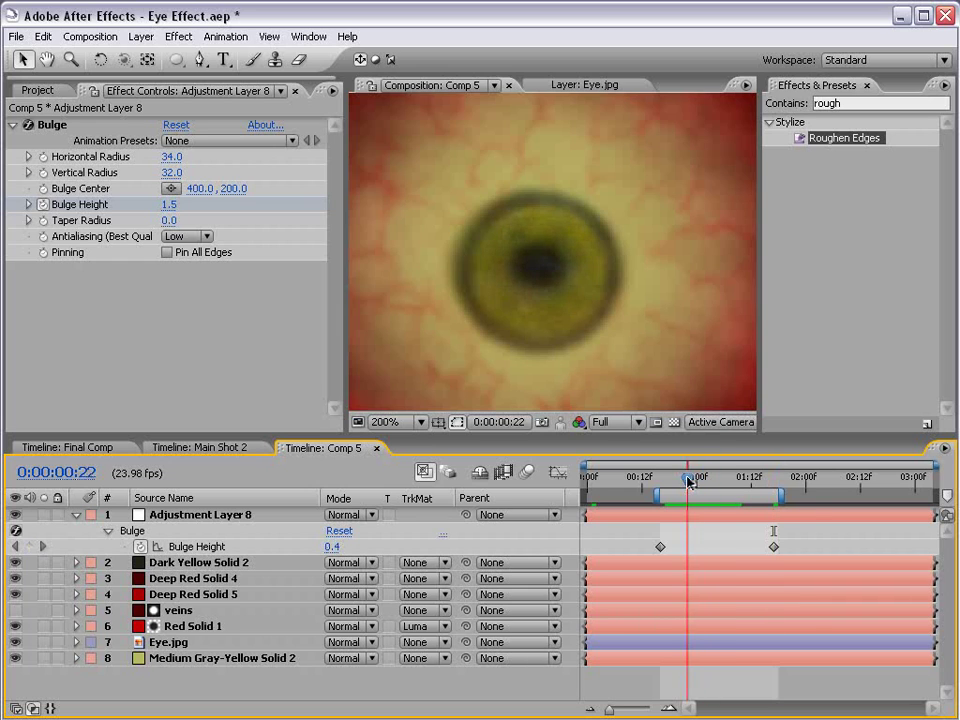
Step: Check the bulge animation in Comp 5 and compare the resulting eye with the real one in Main Shot 2
left_click_drag(725, 482, 803, 484)
left_click(190, 448)
left_click(318, 448)
scroll(479, 269, "down", 1)
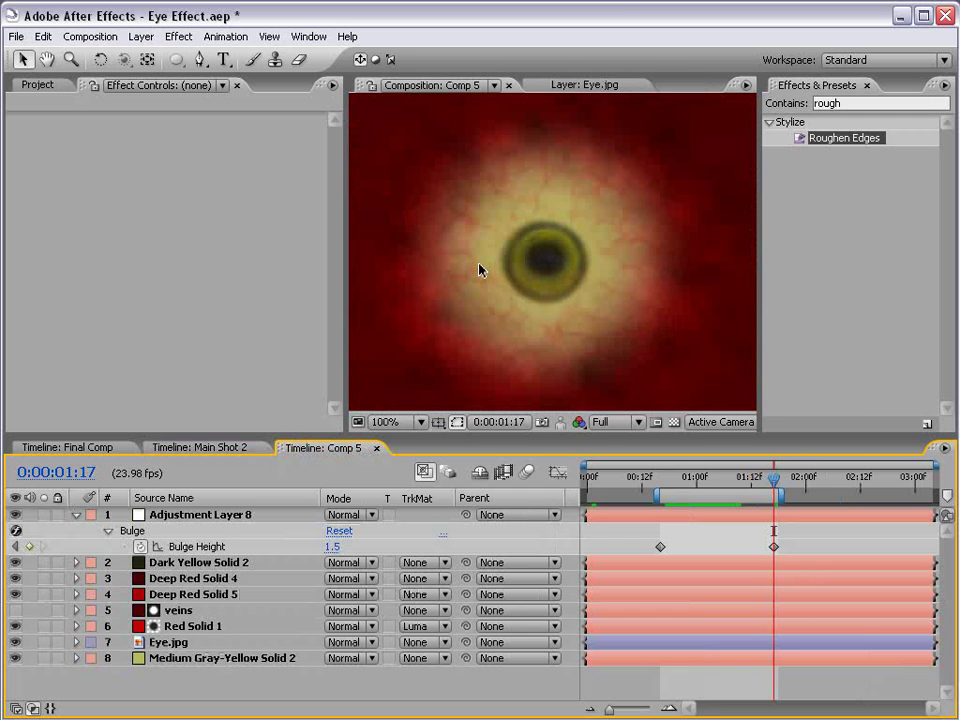
mouse_move(709, 474)
left_mouse_down()
mouse_move(686, 476)
mouse_move(729, 476)
mouse_move(690, 476)
left_mouse_up()
left_click(774, 547)
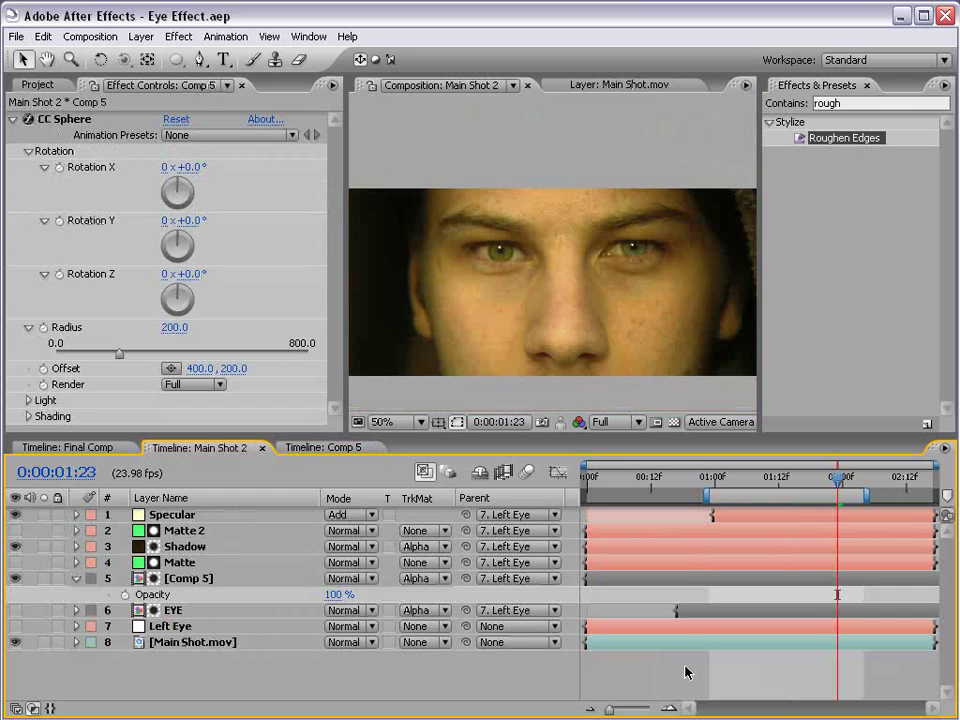
scroll(609, 342, "up", 1)
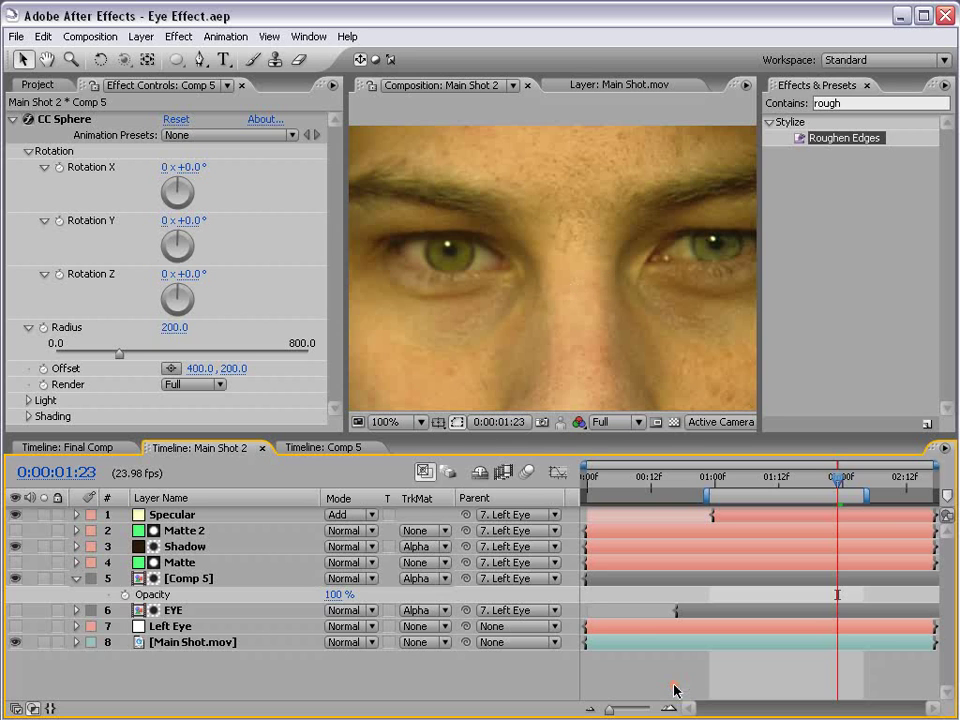
scroll(632, 276, "up", 1)
scroll(632, 276, "down", 1)
Step: Apply the Match Grain effect to the Comp 5 layer in Main Shot 2
left_click(184, 580)
key("period")
key("comma")
left_click(179, 36)
mouse_move(218, 452)
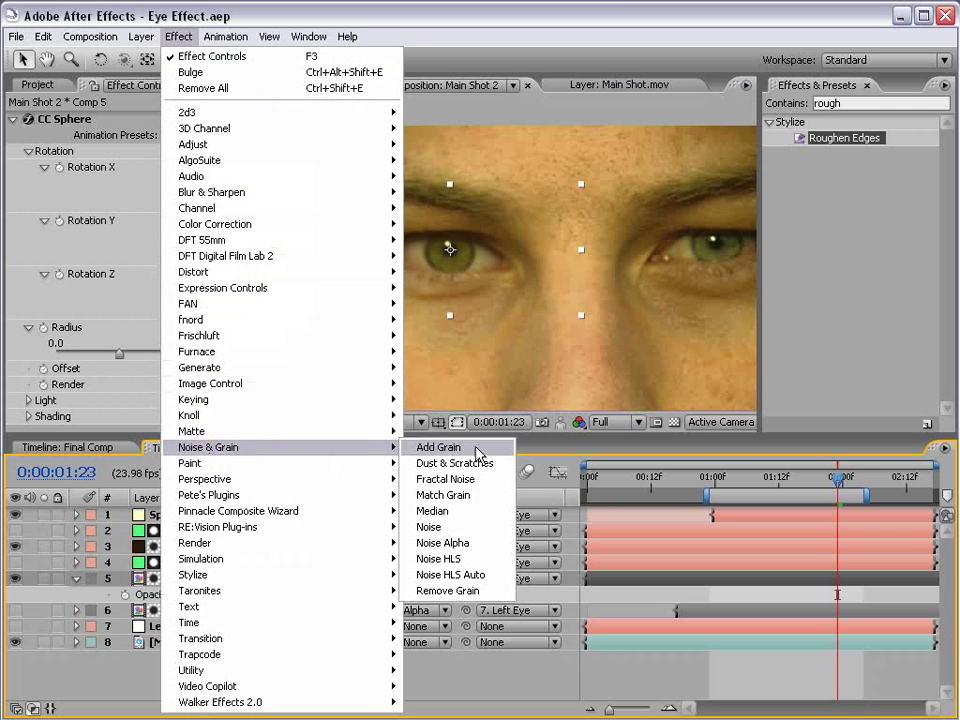
left_click(443, 495)
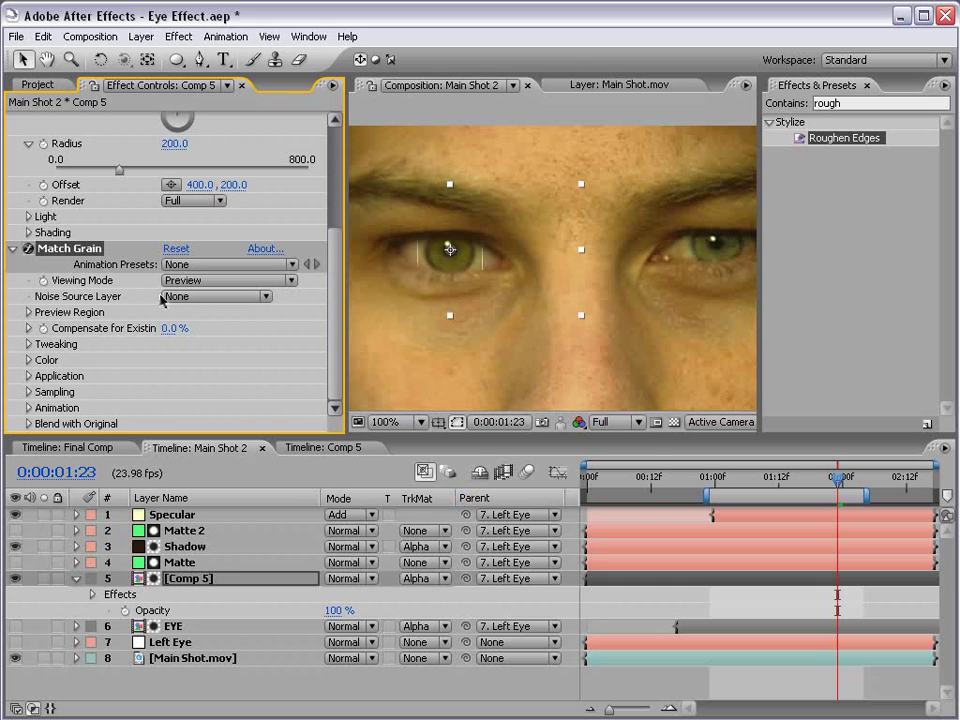
Step: Set Match Grain's Viewing Mode to Final Output and its Noise Source Layer to Main Shot.mov
left_click(188, 281)
left_click(207, 348)
left_click(183, 297)
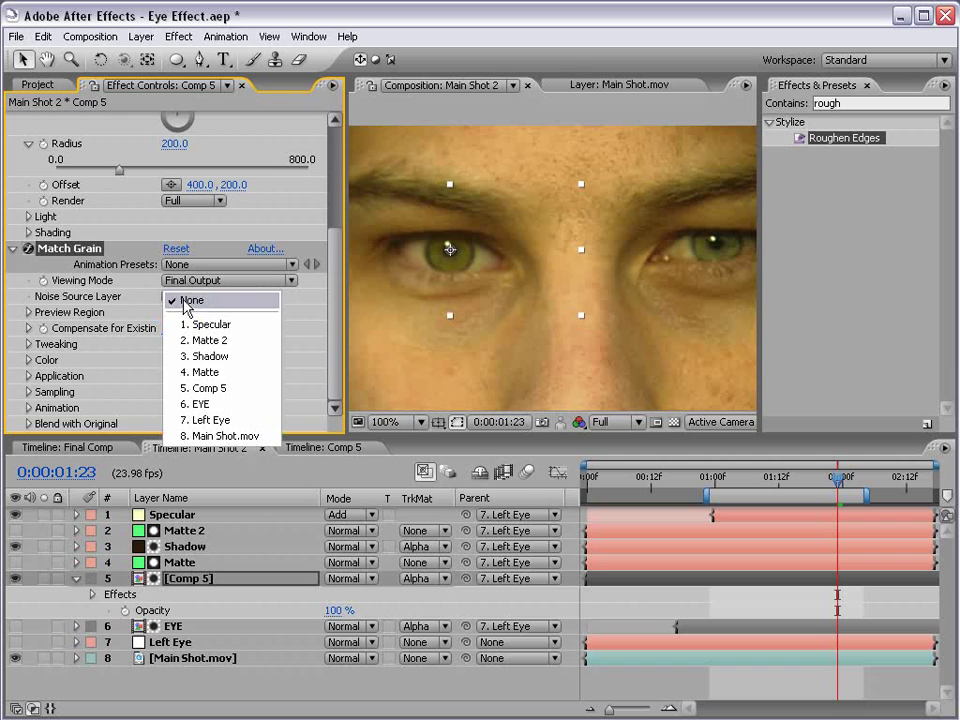
left_click(248, 436)
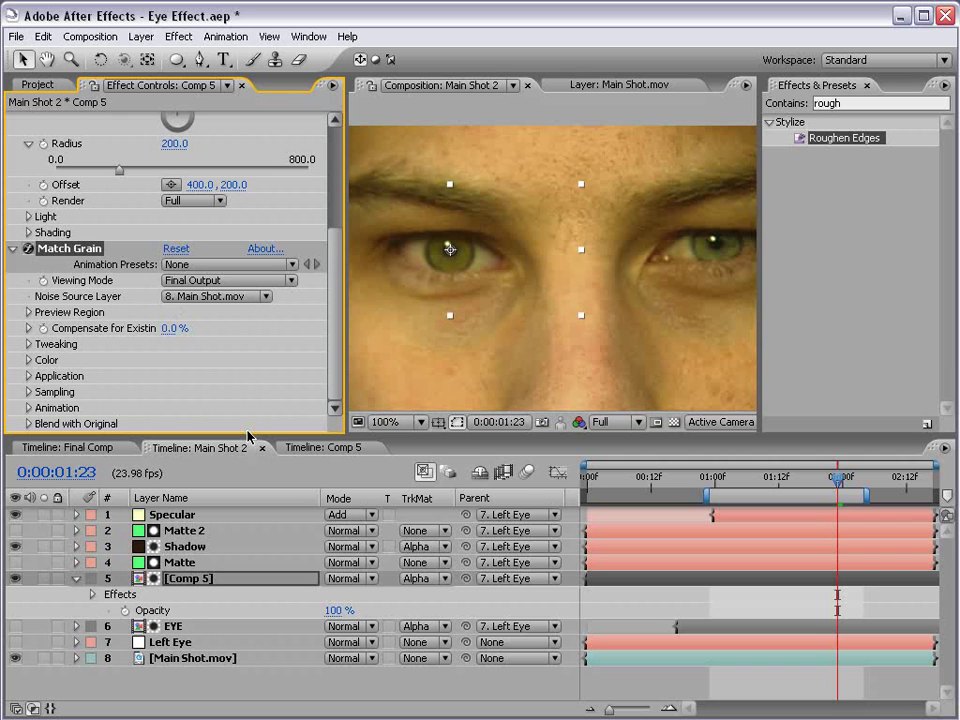
Step: Raise Match Grain's Intensity under Tweaking to 3.310 while viewing the artificial eye close up
left_click(653, 676)
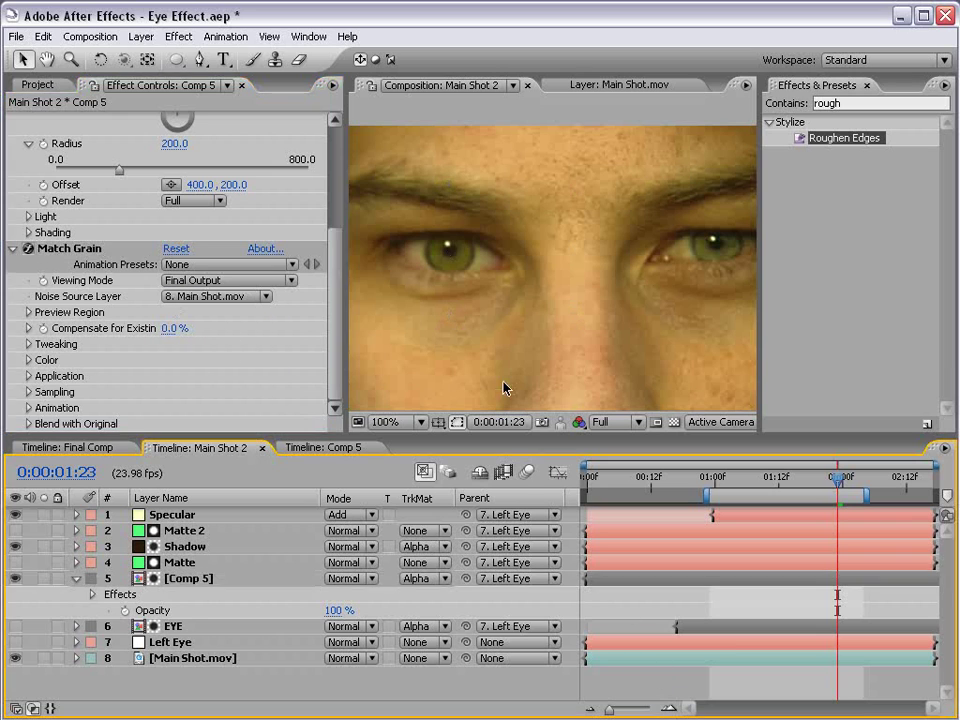
scroll(480, 350, "up", 1)
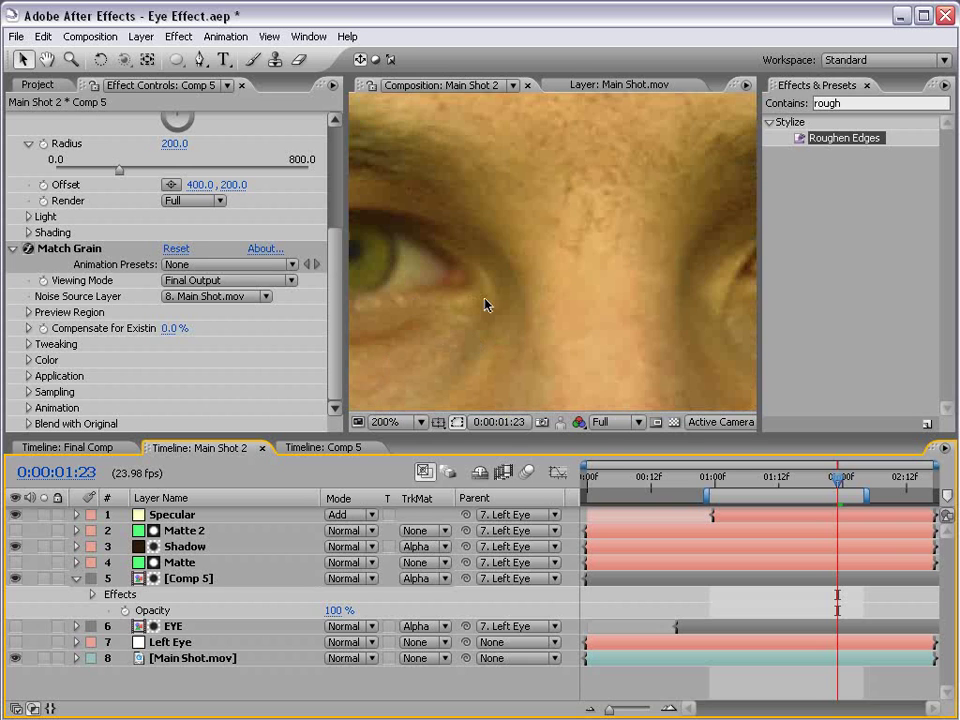
left_click_drag(411, 311, 557, 319)
left_click(32, 347)
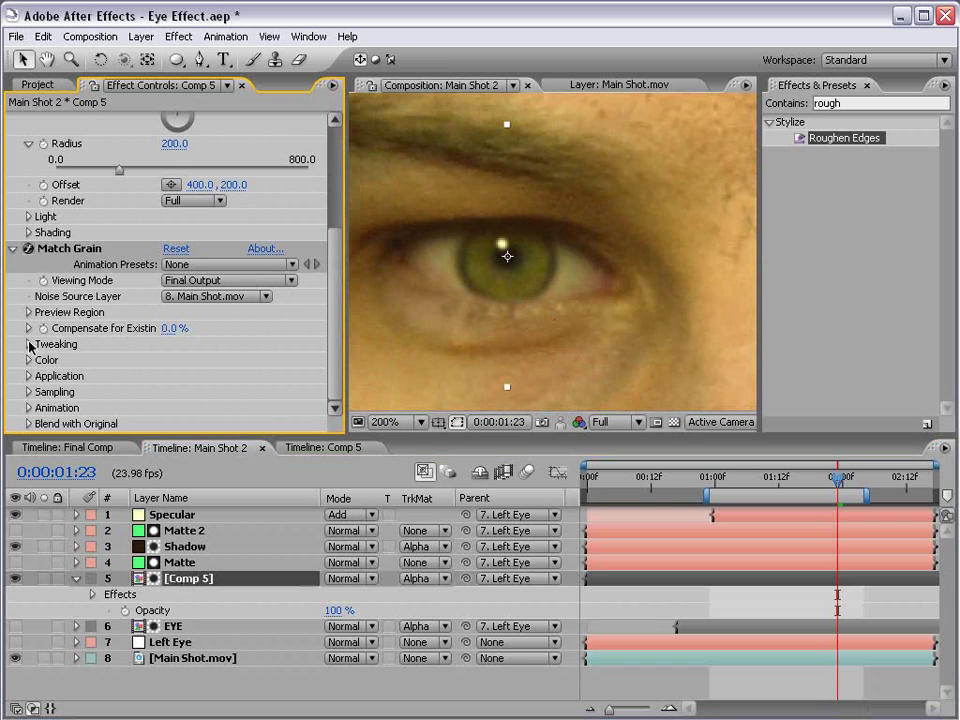
left_click(29, 343)
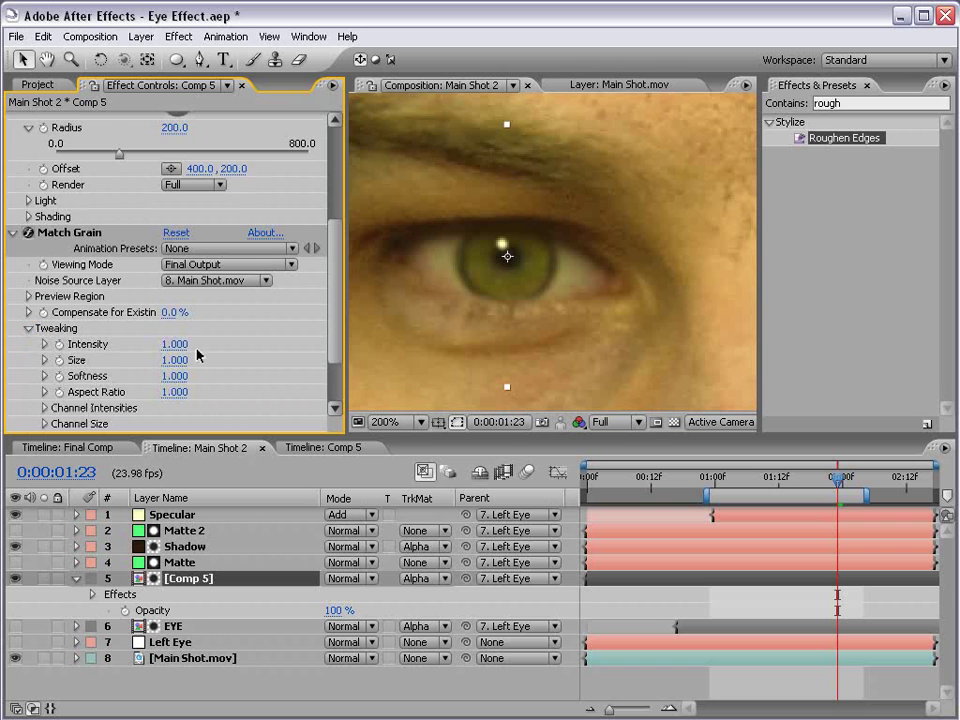
left_click_drag(170, 344, 382, 328)
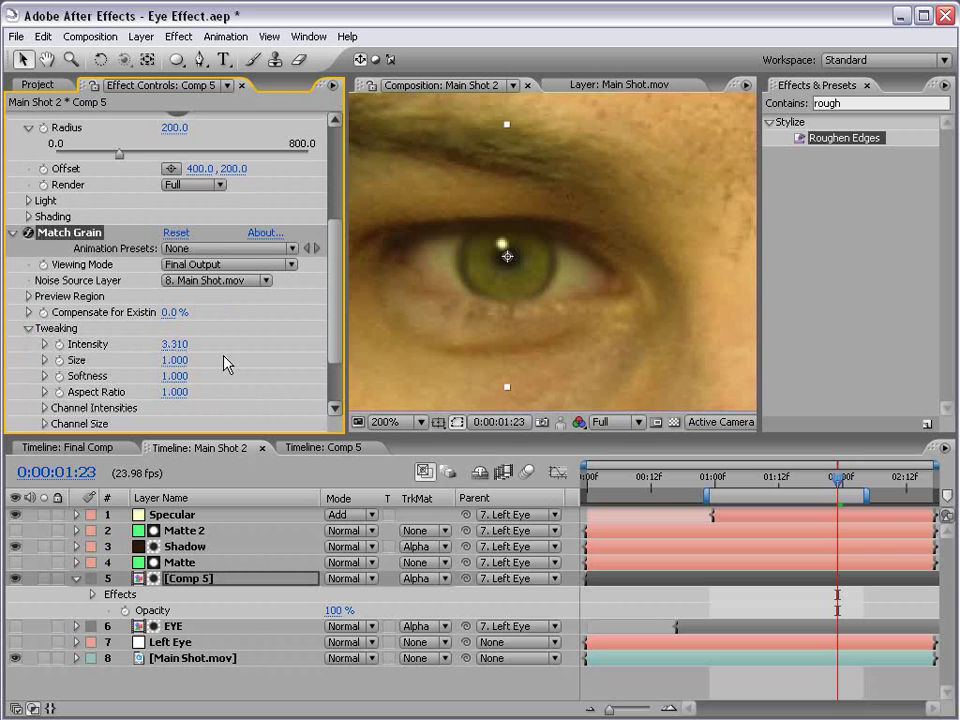
Step: Compare the grain on the artificial eye with the real eye across the face
left_click(634, 692)
scroll(484, 302, "down", 1)
key("space")
left_click_drag(430, 332, 577, 328)
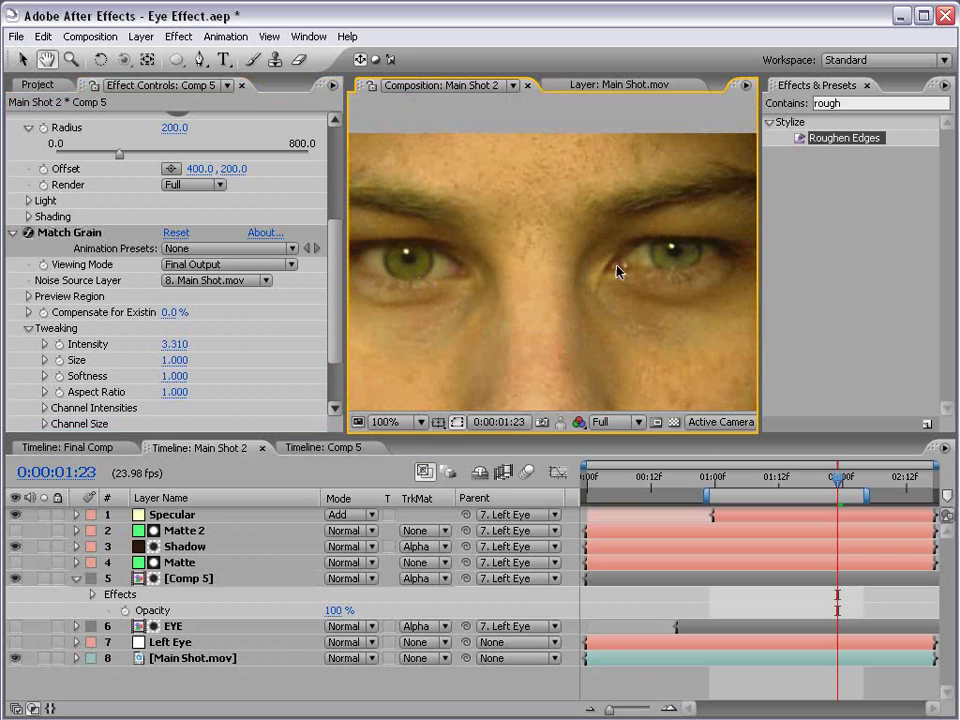
scroll(444, 298, "up", 1)
left_click_drag(469, 312, 627, 315)
left_click_drag(695, 347, 585, 332)
scroll(648, 329, "down", 1)
scroll(556, 328, "down", 1)
Step: Save the project and check Main Shot 2 at 0:00:01:02 and 0:00:01:23
left_click(655, 684)
key("ctrl+s")
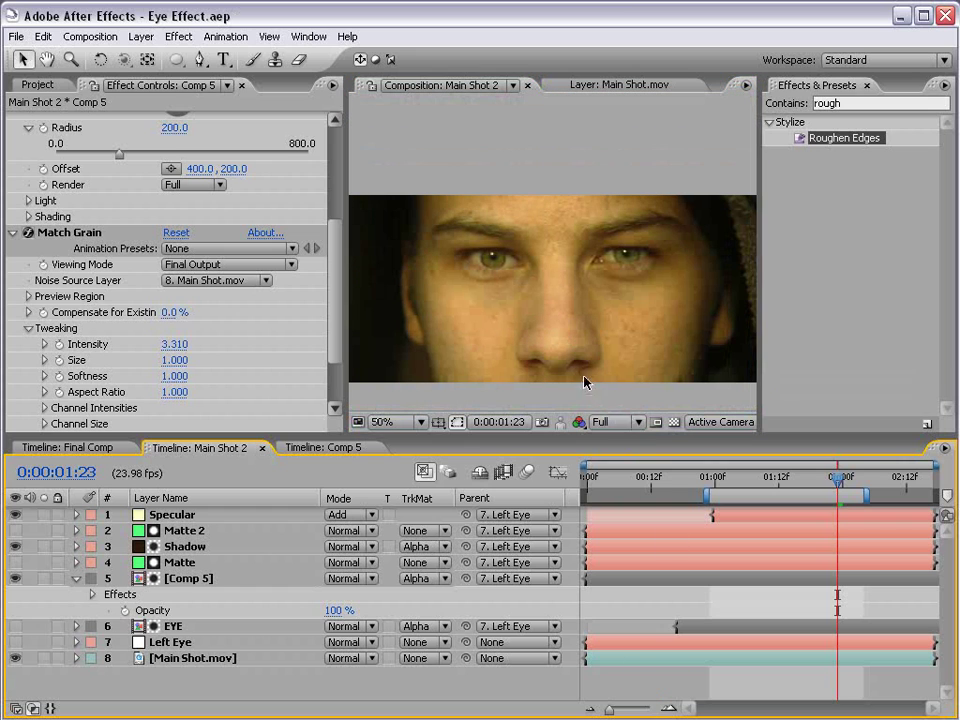
left_click_drag(831, 492, 719, 488)
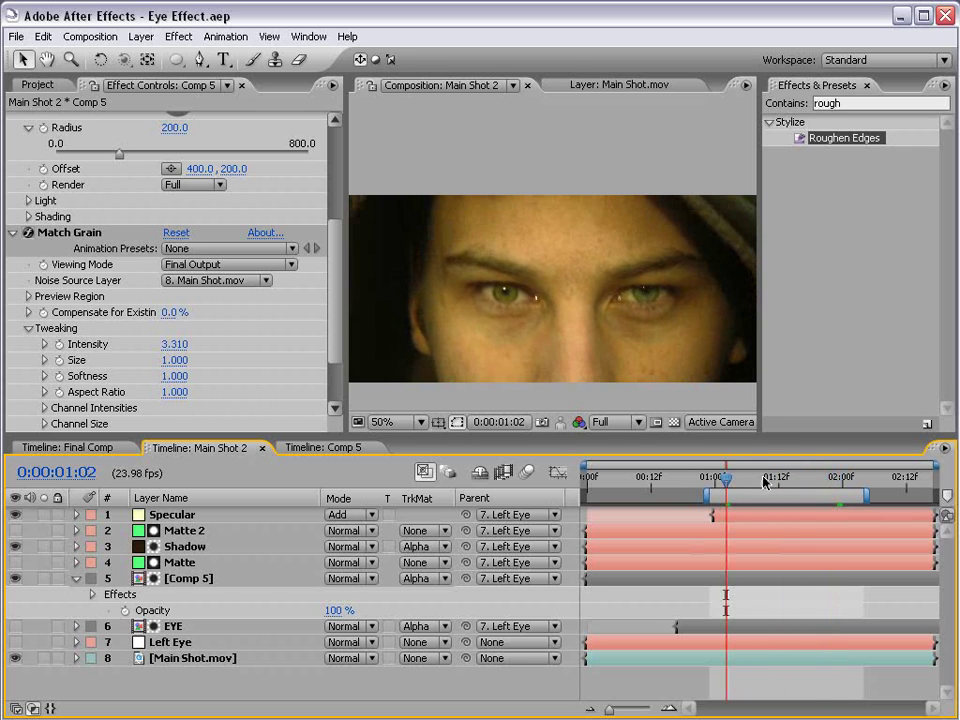
left_click(838, 482)
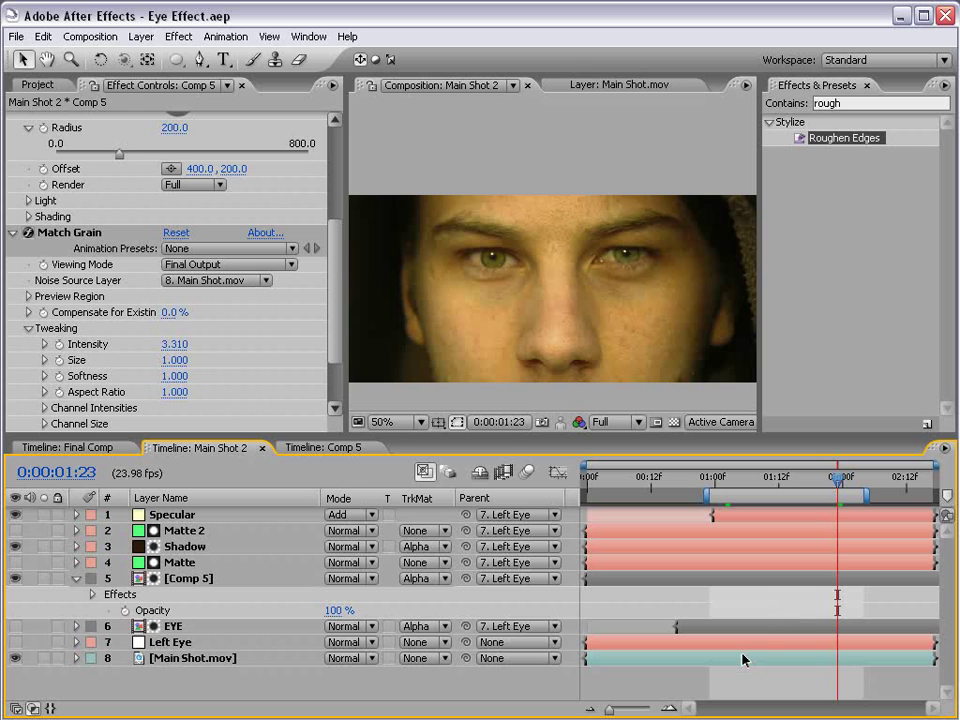